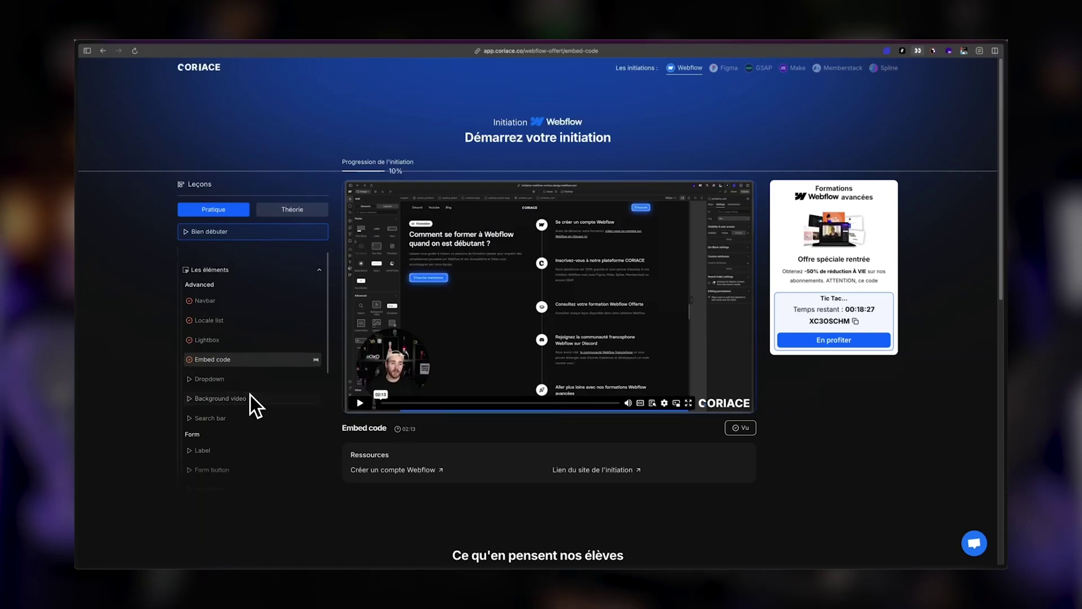
click(236, 340)
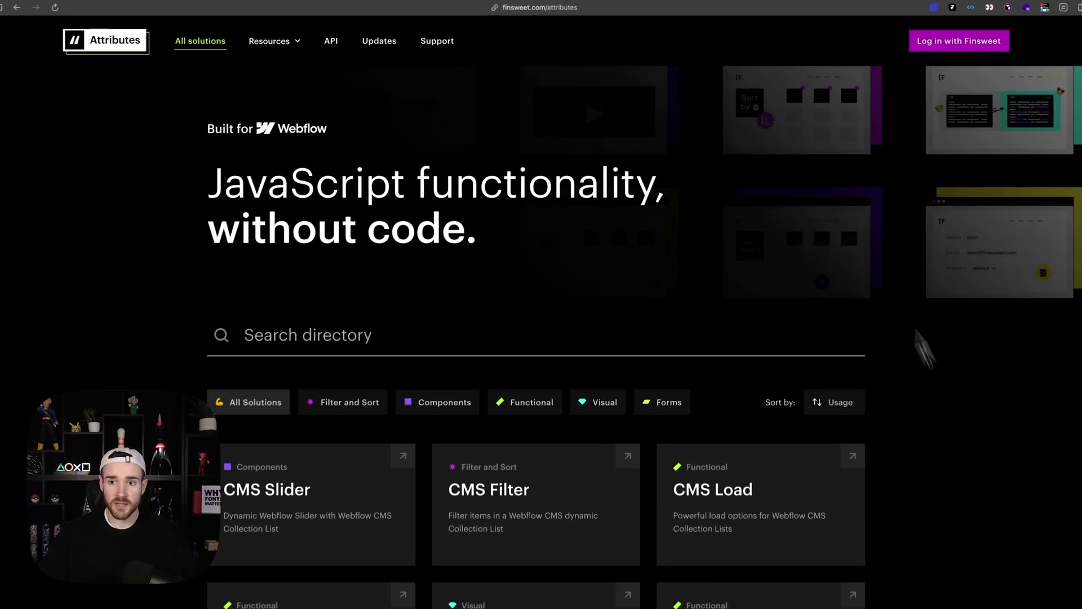
Step: Look through the full Finsweet Attributes directory to see which solutions are available for Webflow
scroll(781, 307, down, 5)
scroll(902, 282, down, 20)
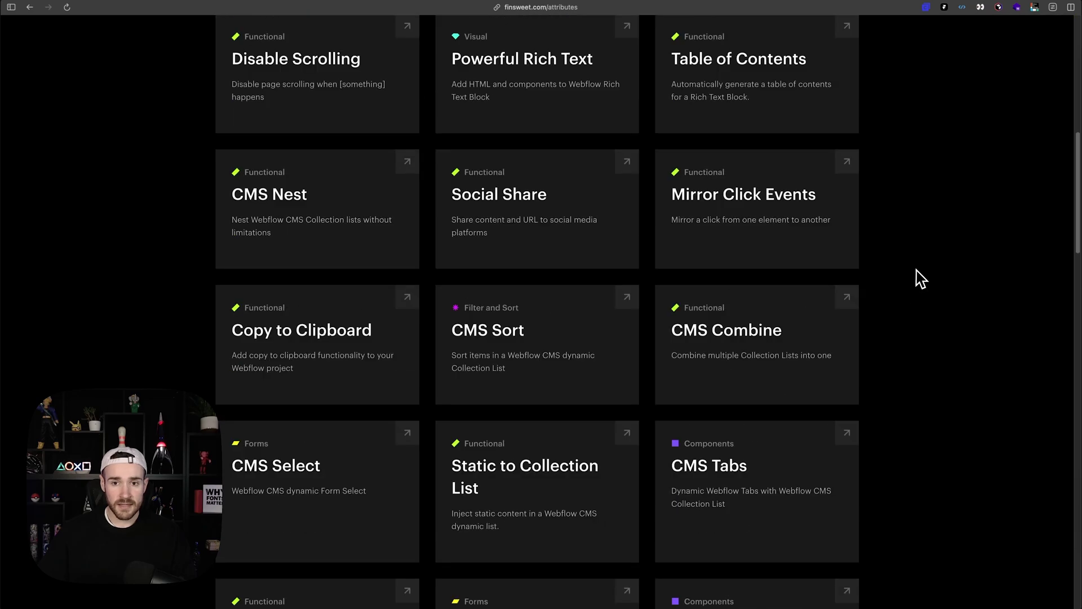
scroll(918, 270, down, 5)
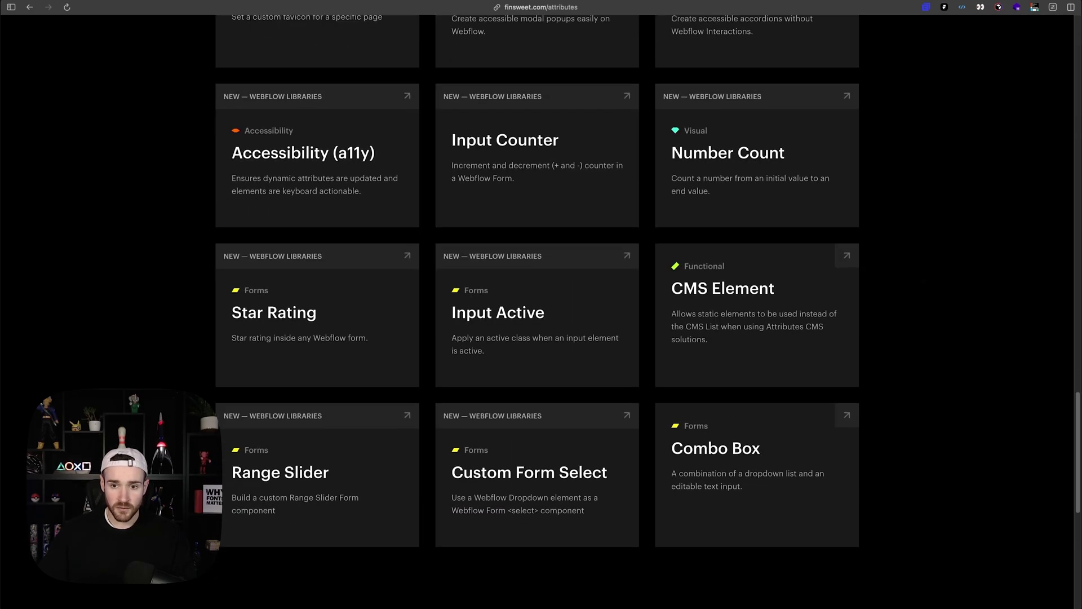
scroll(918, 270, up, 9)
scroll(919, 270, up, 12)
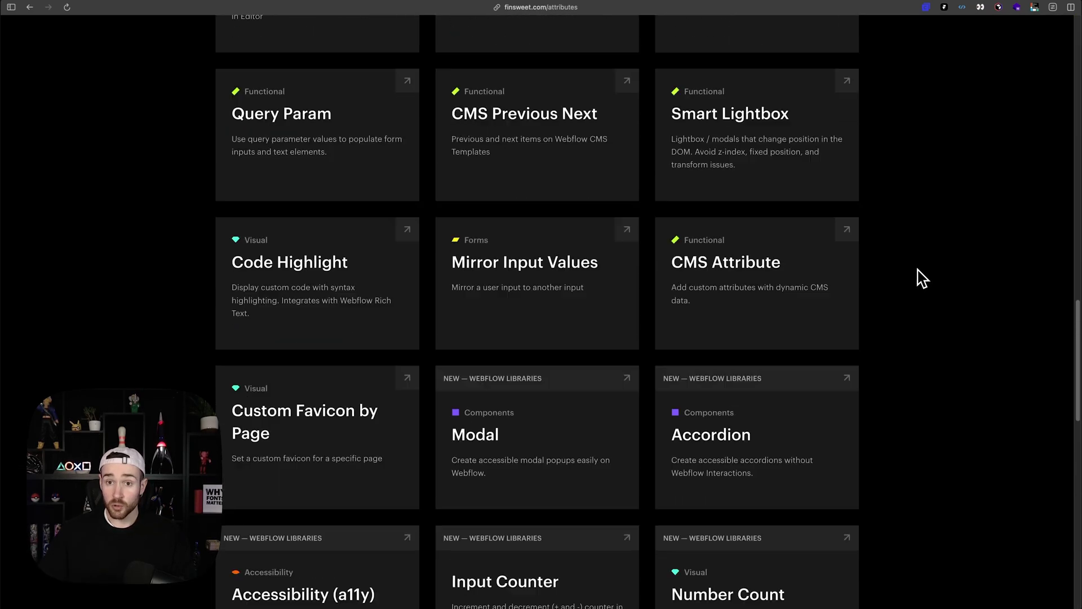
scroll(913, 259, up, 6)
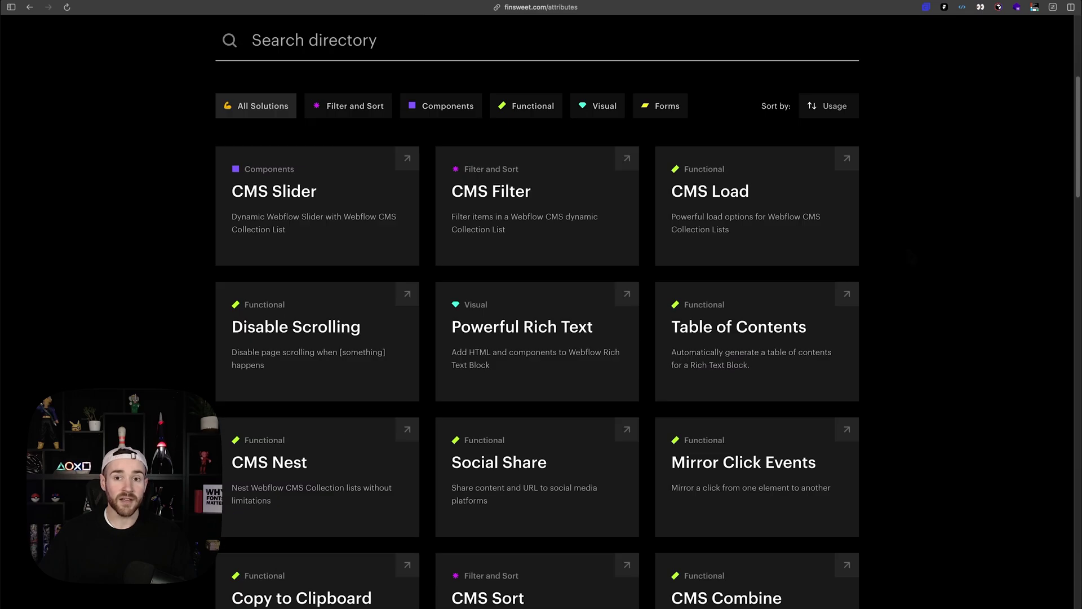
scroll(908, 248, up, 5)
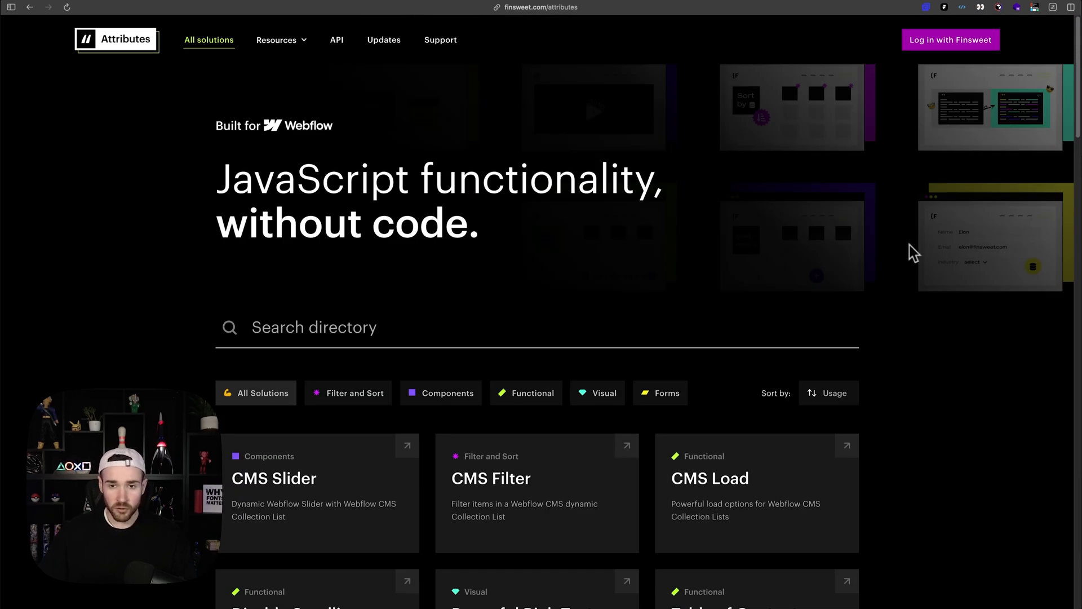
scroll(590, 214, down, 4)
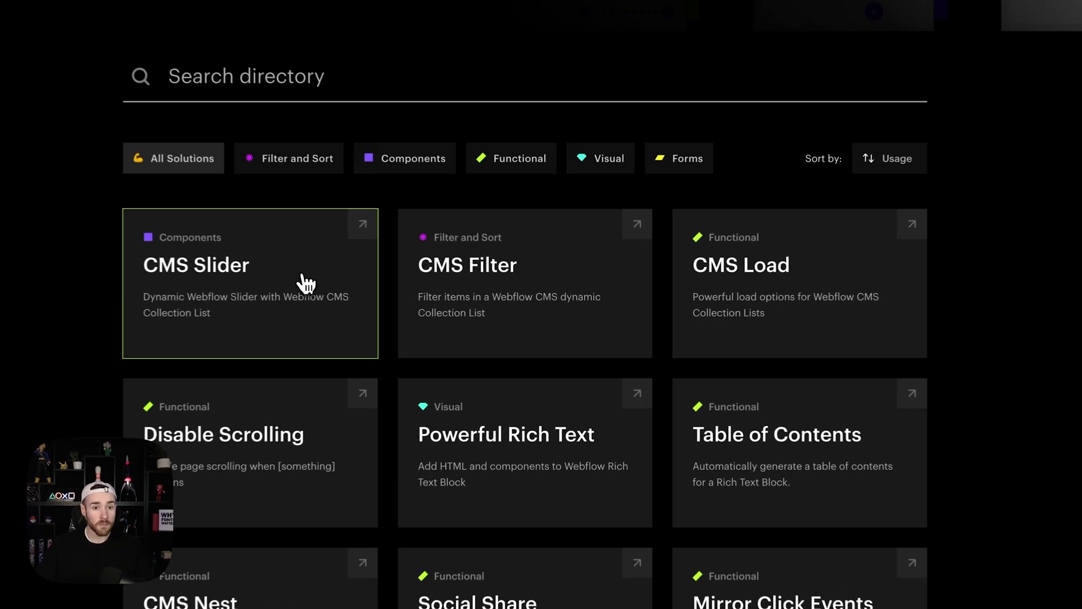
Step: View the CMS Slider and CMS Filter solution pages in turn, returning to the directory after each
click(358, 291)
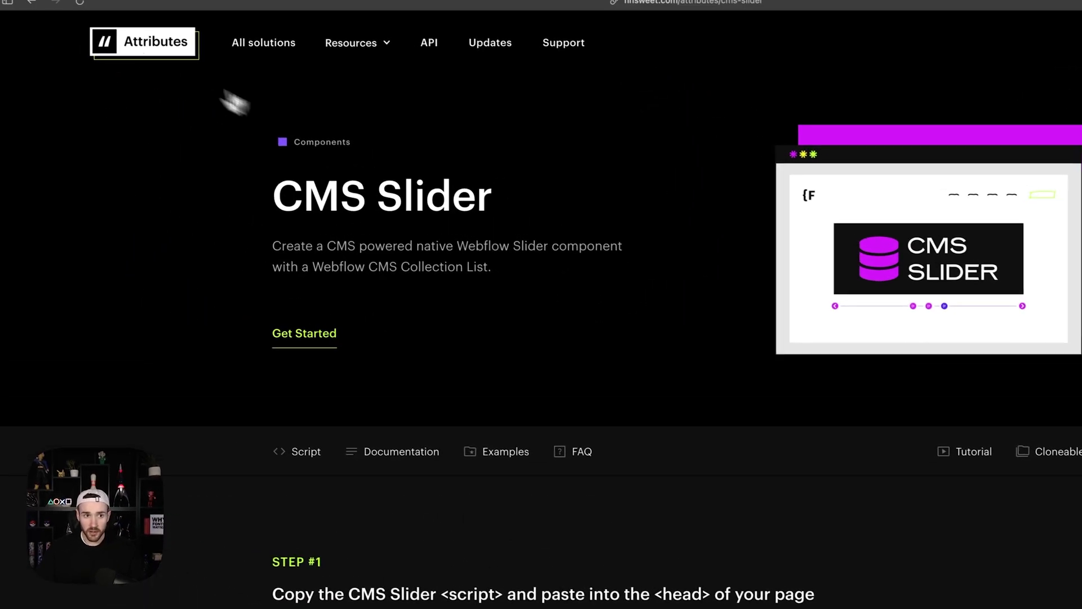
click(32, 3)
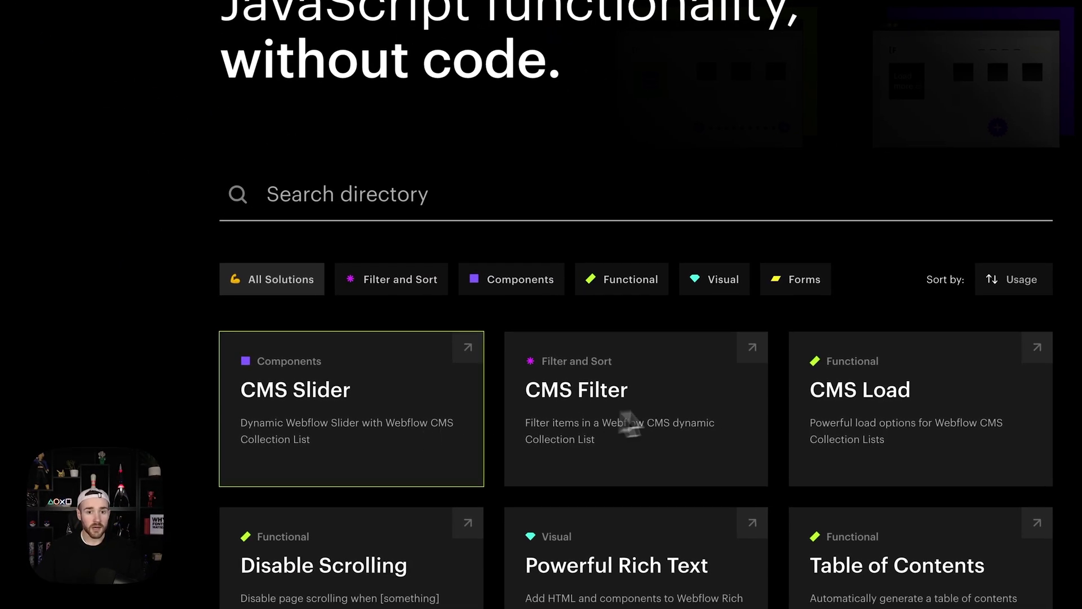
click(693, 415)
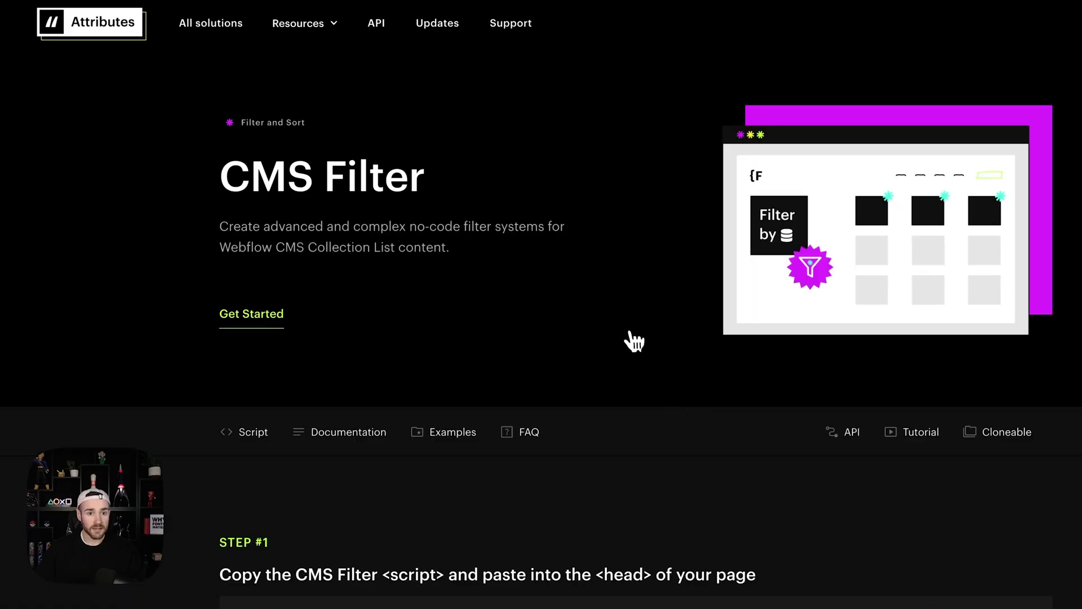
click(35, 11)
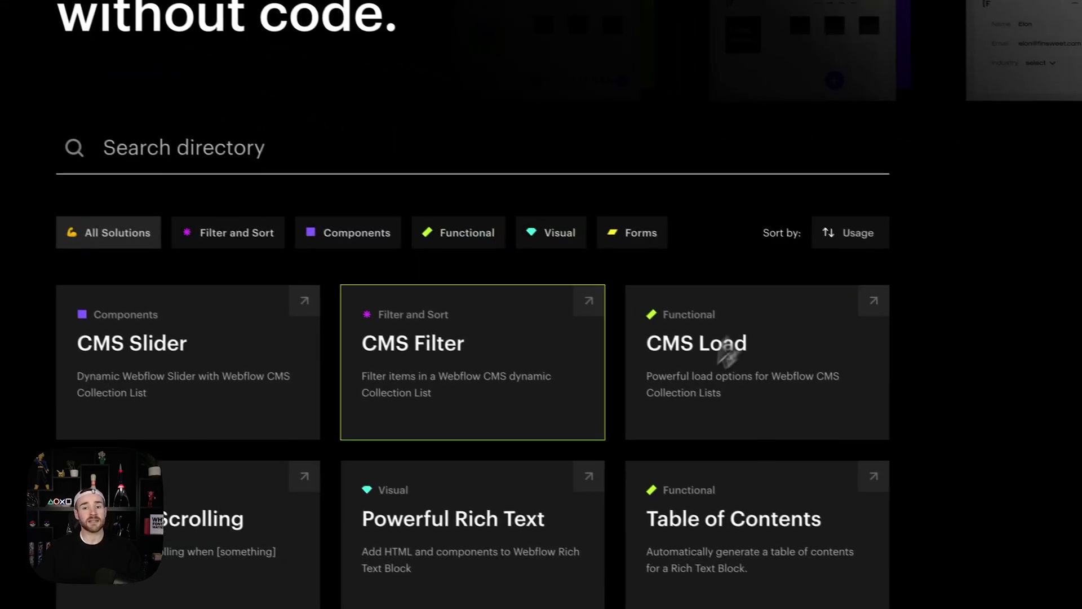
Step: Open a solution from further down the directory and return to the list
scroll(589, 304, down, 5)
scroll(586, 361, down, 10)
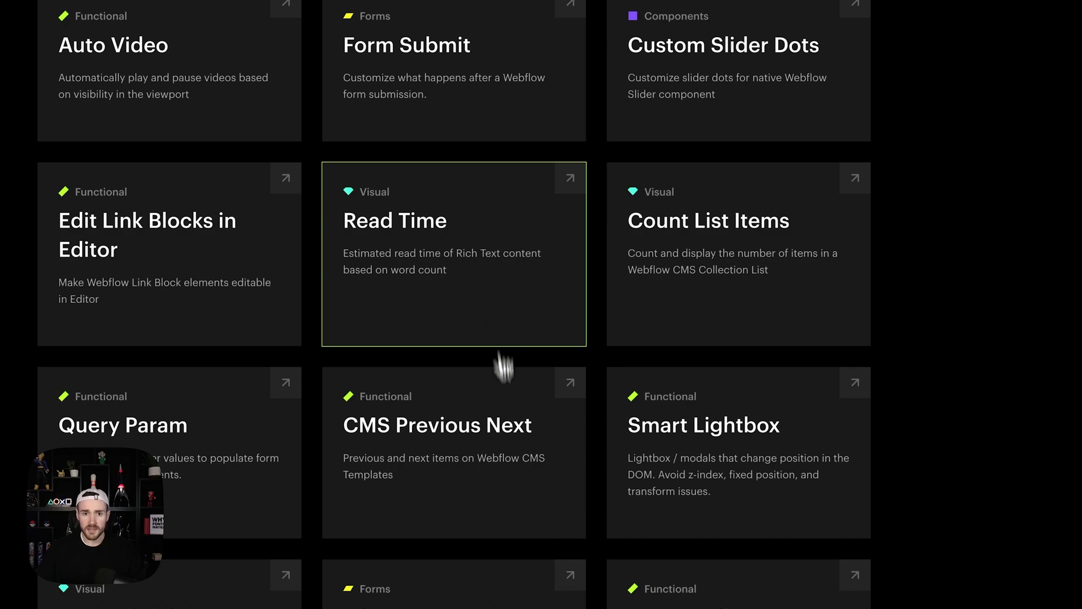
click(501, 394)
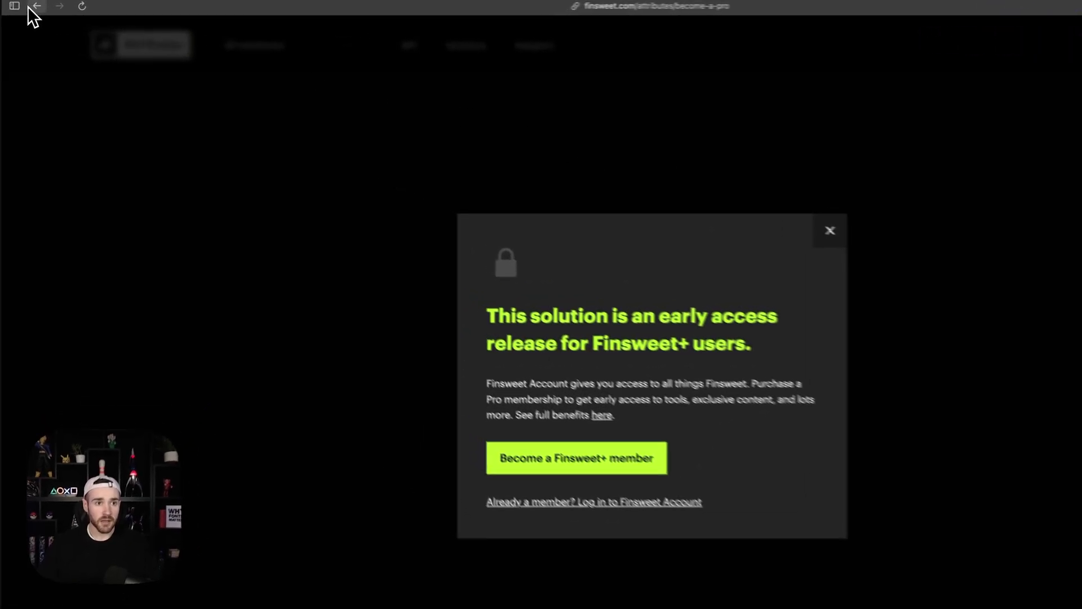
click(29, 7)
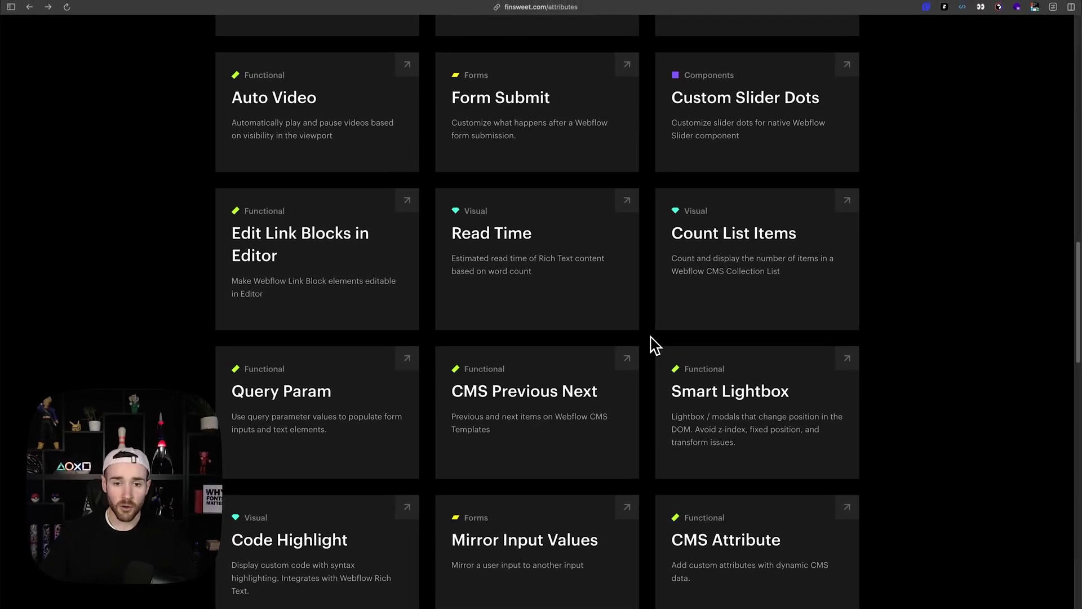
Step: Open the CMS Filter solution, view its Step #1 script section and return to the directory
scroll(447, 286, up, 10)
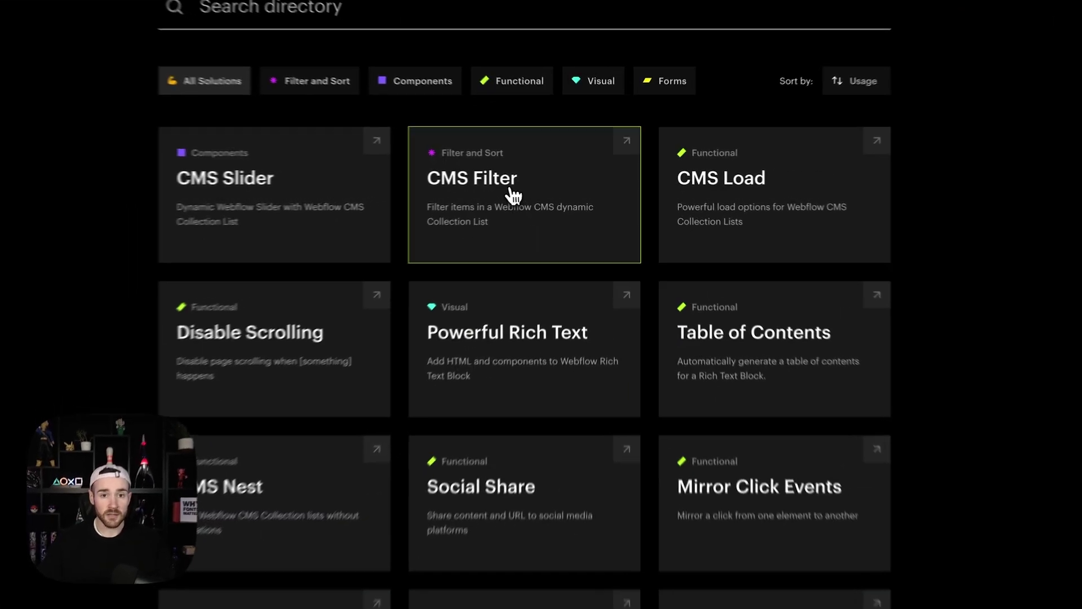
click(514, 195)
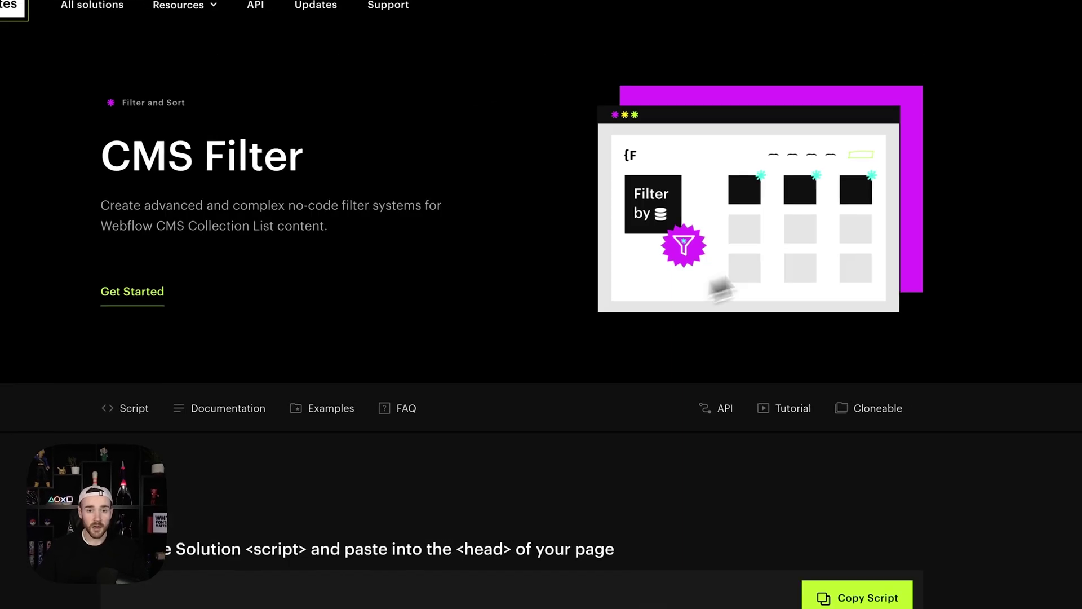
scroll(519, 367, down, 10)
scroll(445, 445, up, 5)
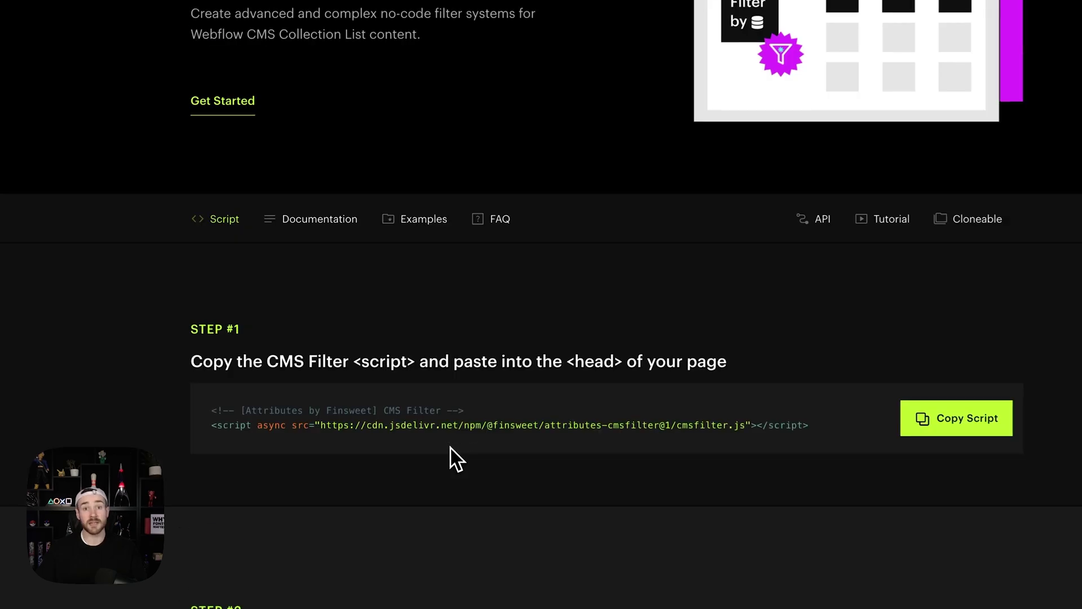
key(super+bracketleft)
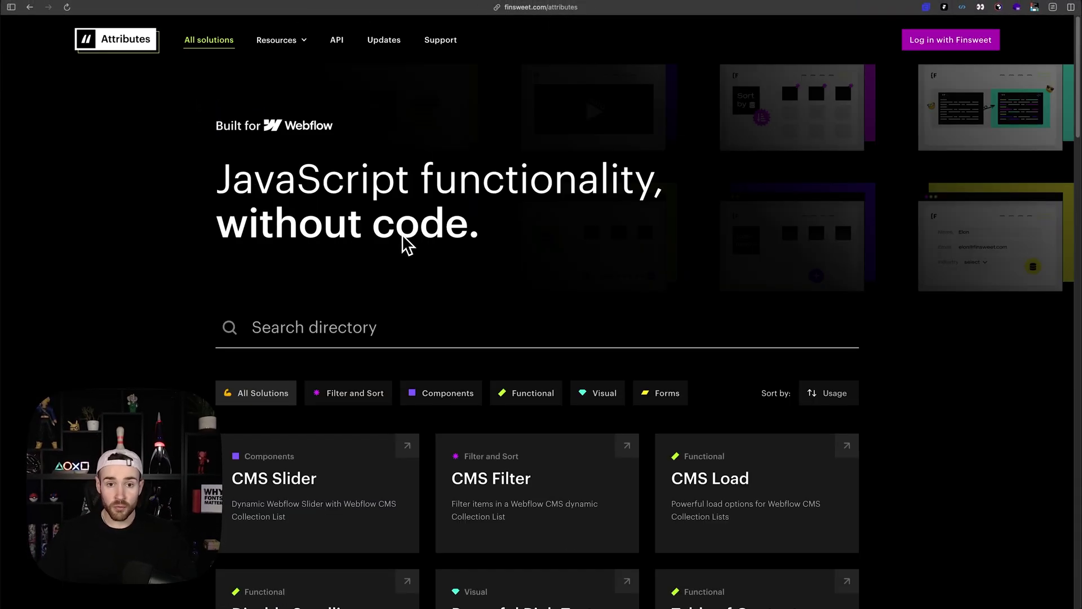
Step: Switch to the Coriace shop's all-products page and view its filters beside the product grid
scroll(403, 237, down, 4)
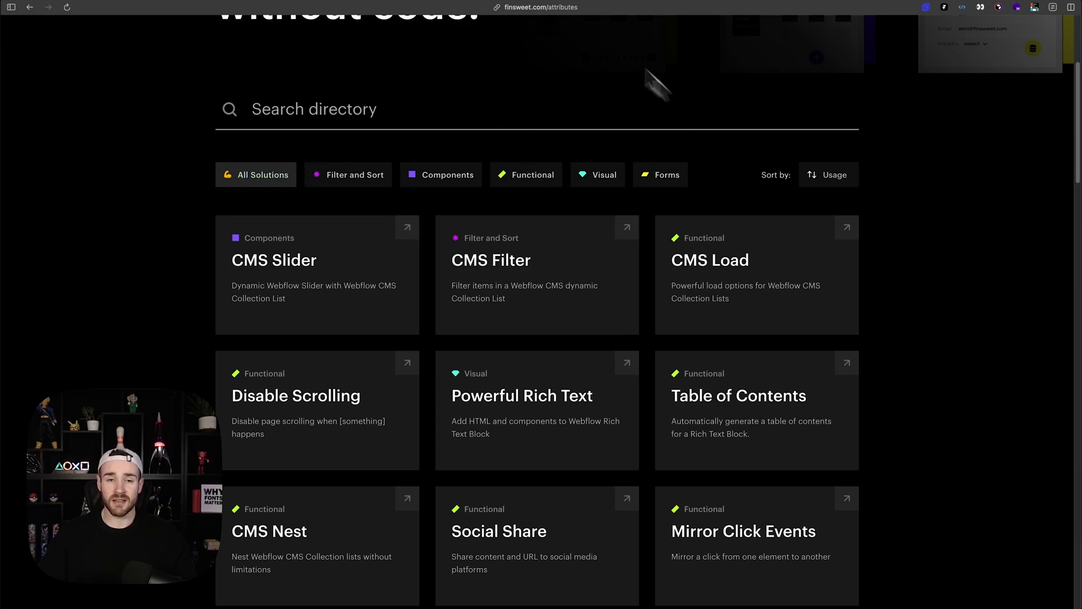
scroll(490, 73, up, 4)
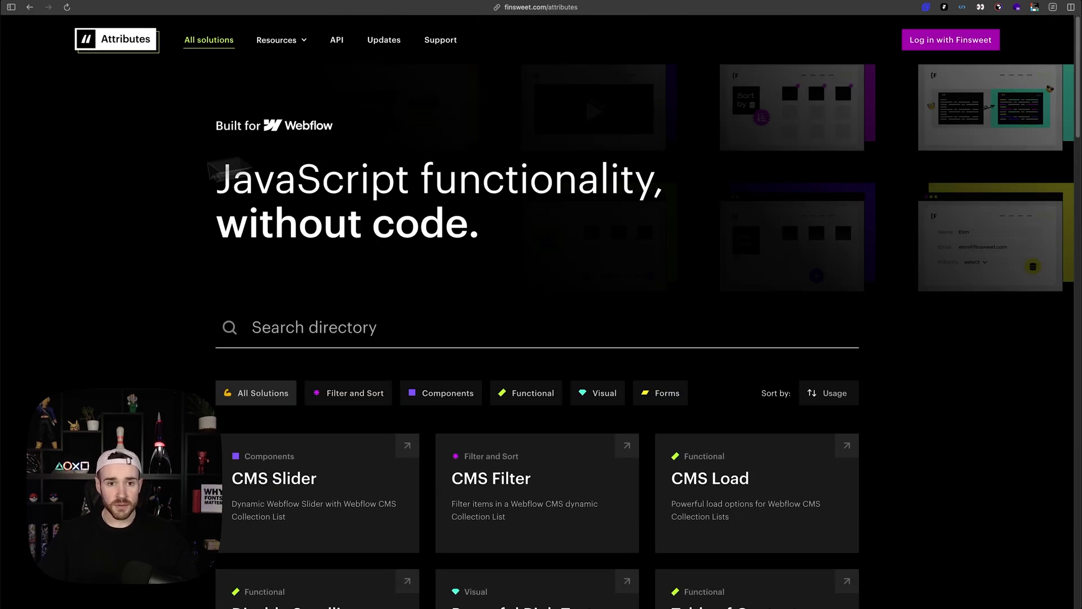
click(40, 175)
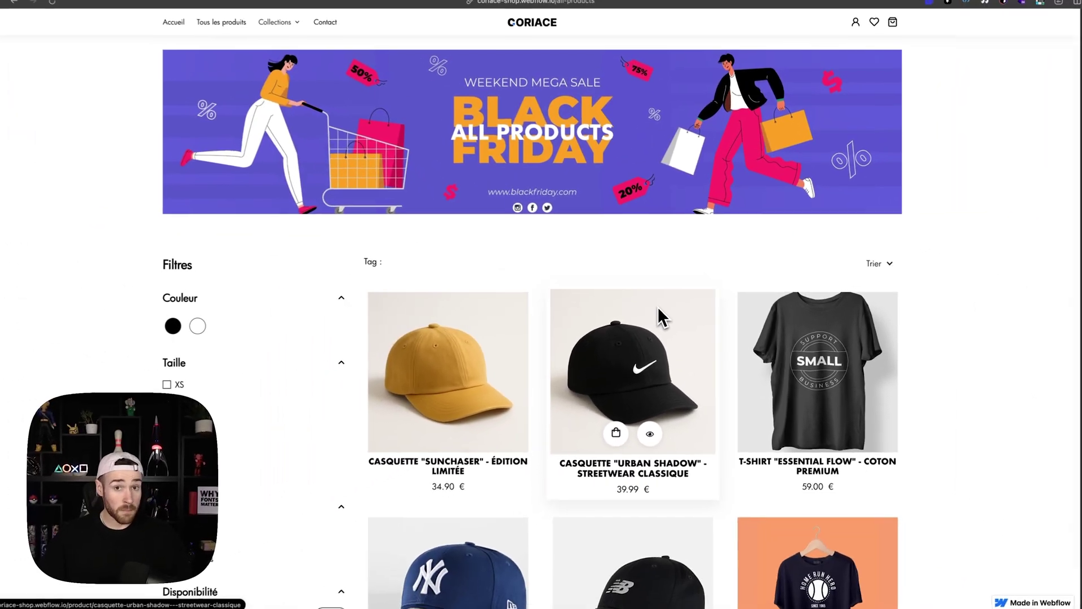
scroll(653, 301, down, 4)
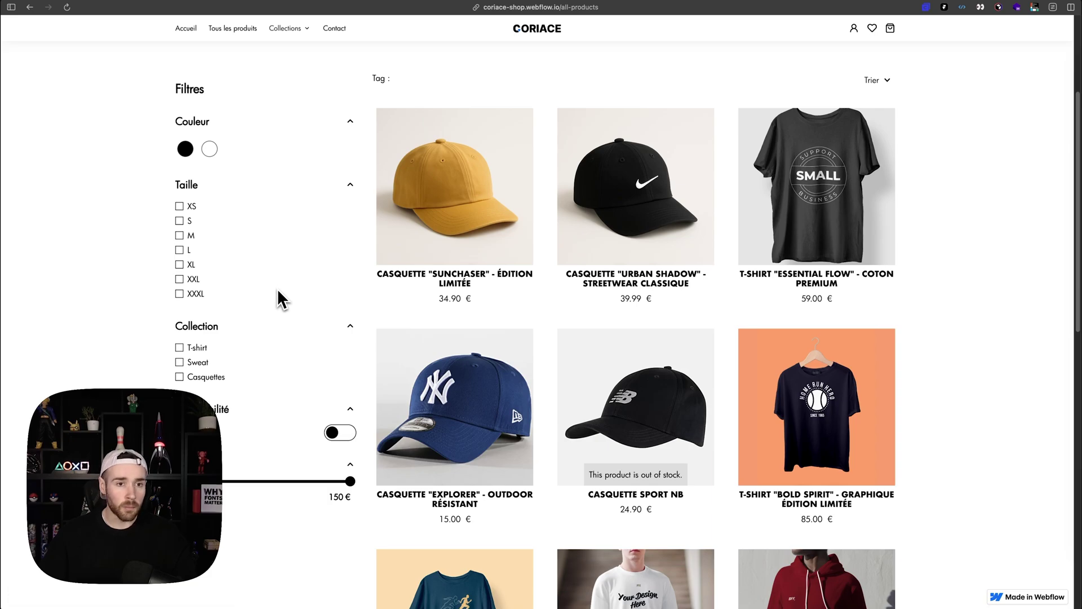
Step: Try the T-shirt collection, size M and in-stock filters one at a time, clearing each one
click(203, 349)
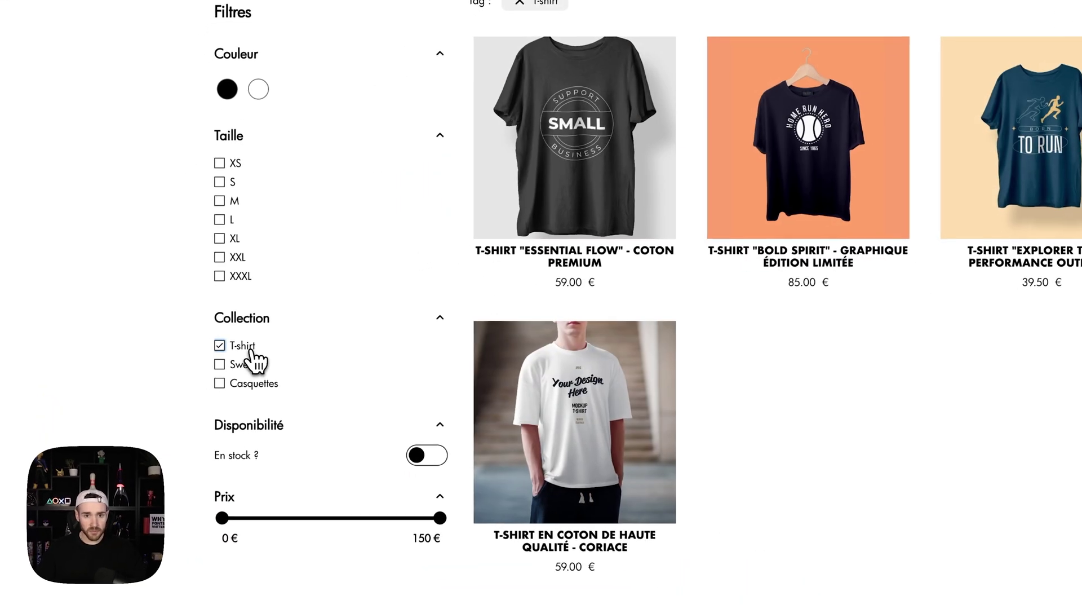
click(251, 348)
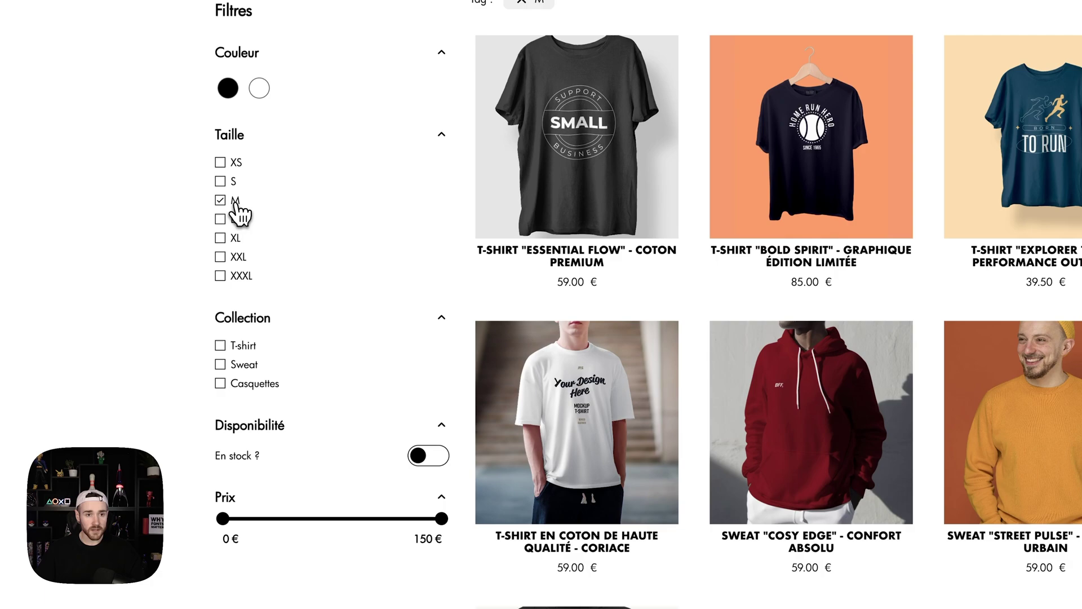
click(235, 202)
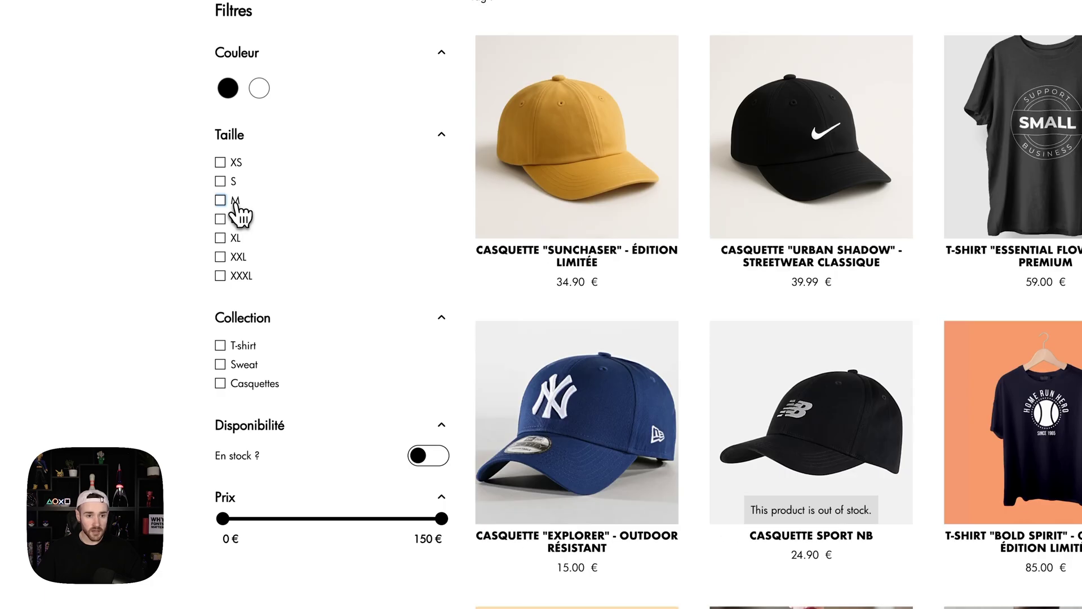
click(434, 452)
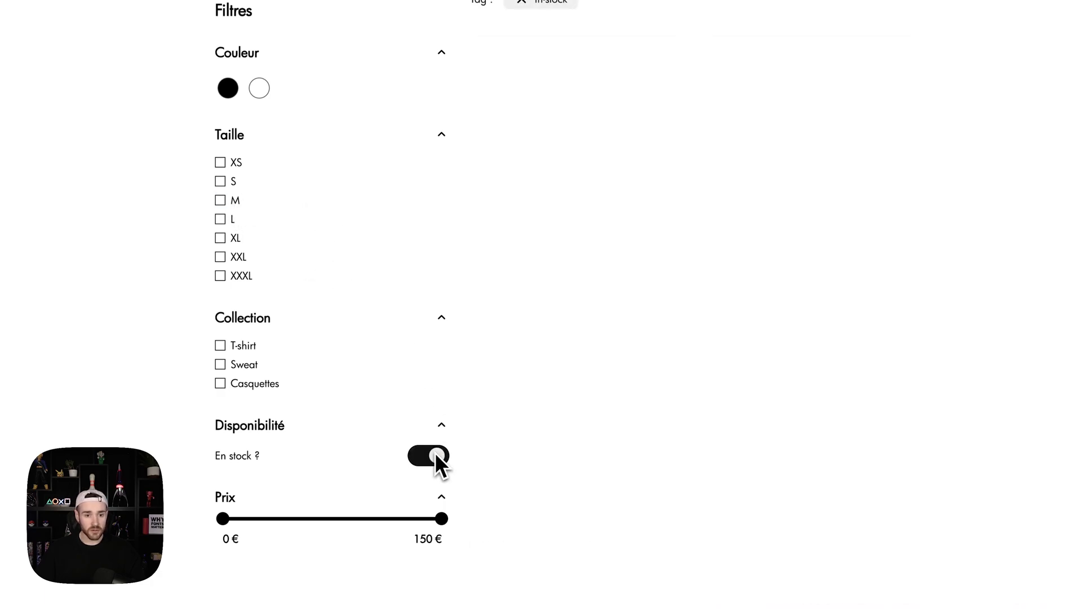
click(434, 452)
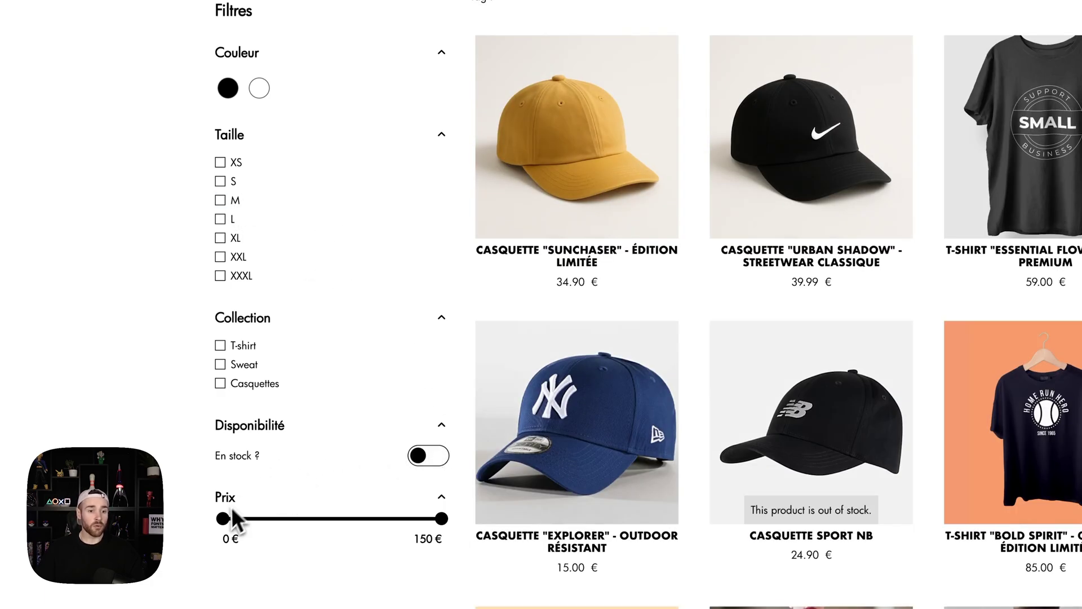
Step: Try a price range filter of 34 to 126 € and remove its tag from the active filters
drag(438, 522, 406, 523)
drag(223, 519, 272, 523)
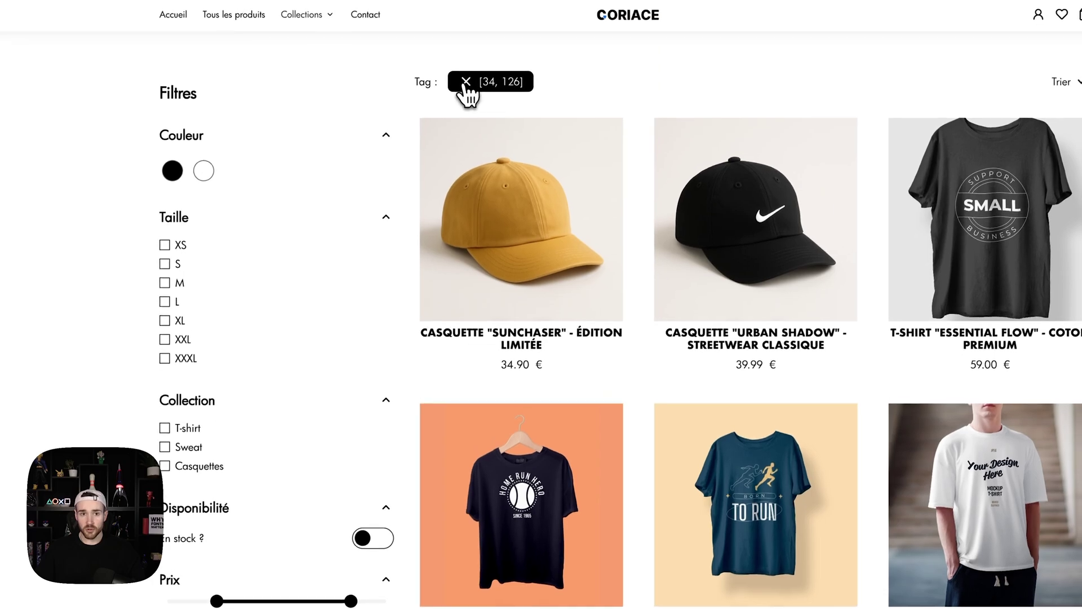
click(499, 6)
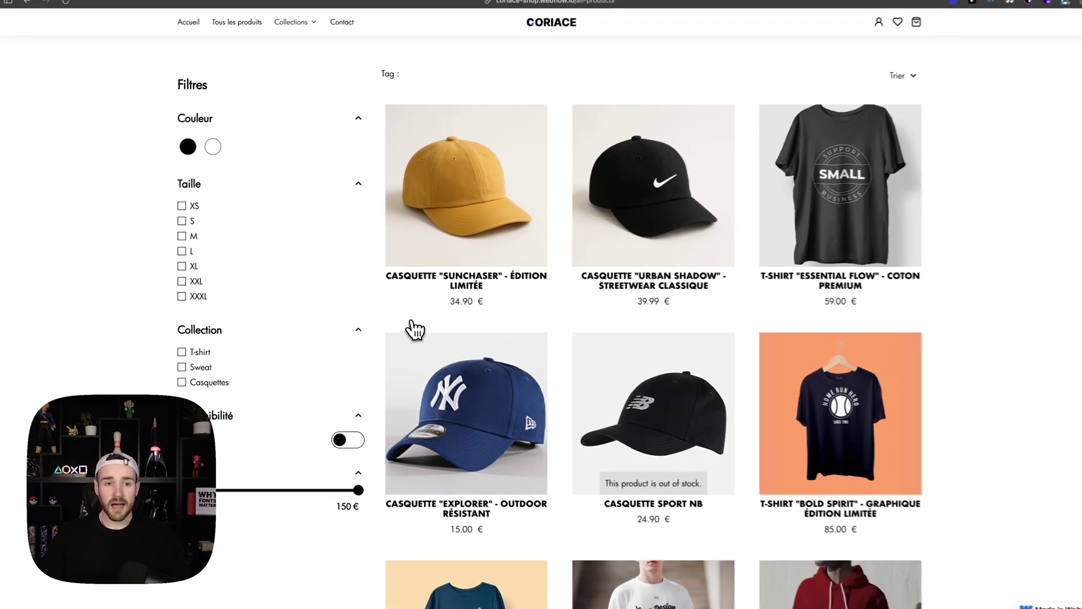
scroll(483, 427, up, 4)
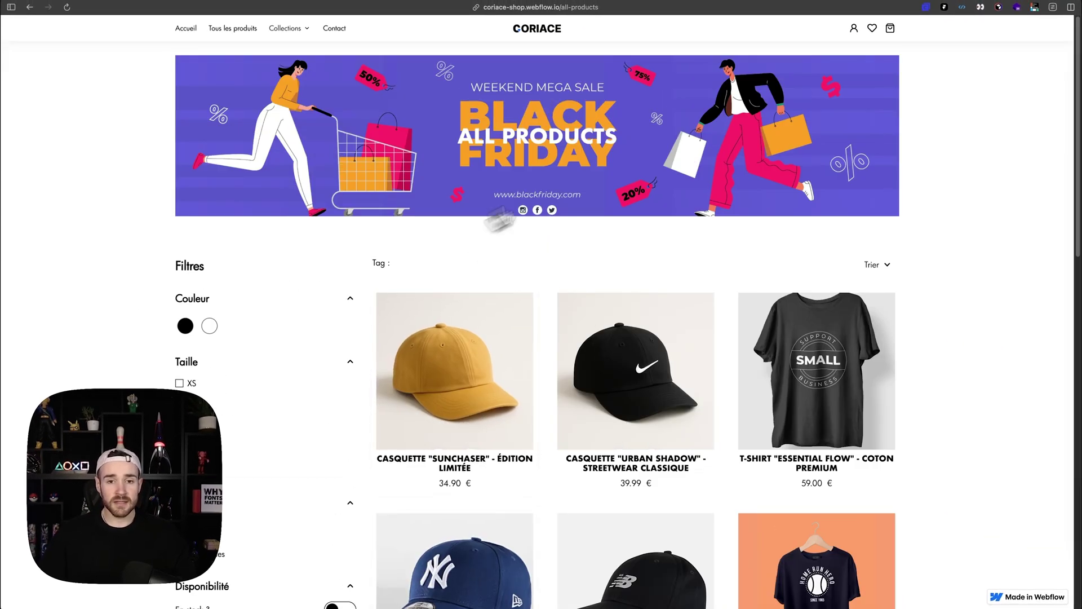
Step: Switch back to the Finsweet Attributes directory and open the CMS Filter solution at its script and attribute setup instructions
mouse_move(524, 338)
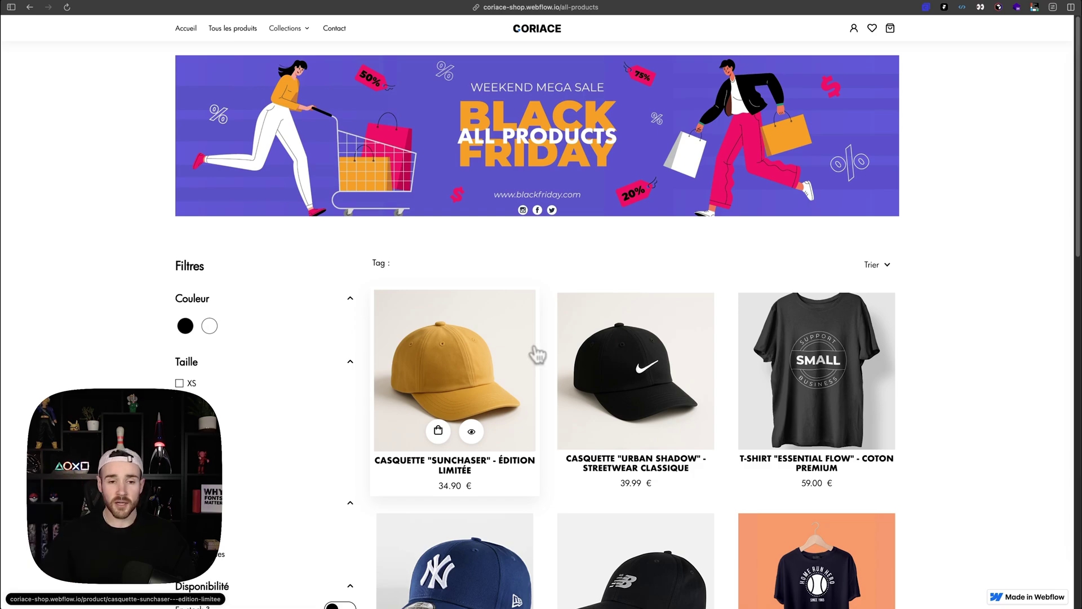
mouse_move(62, 310)
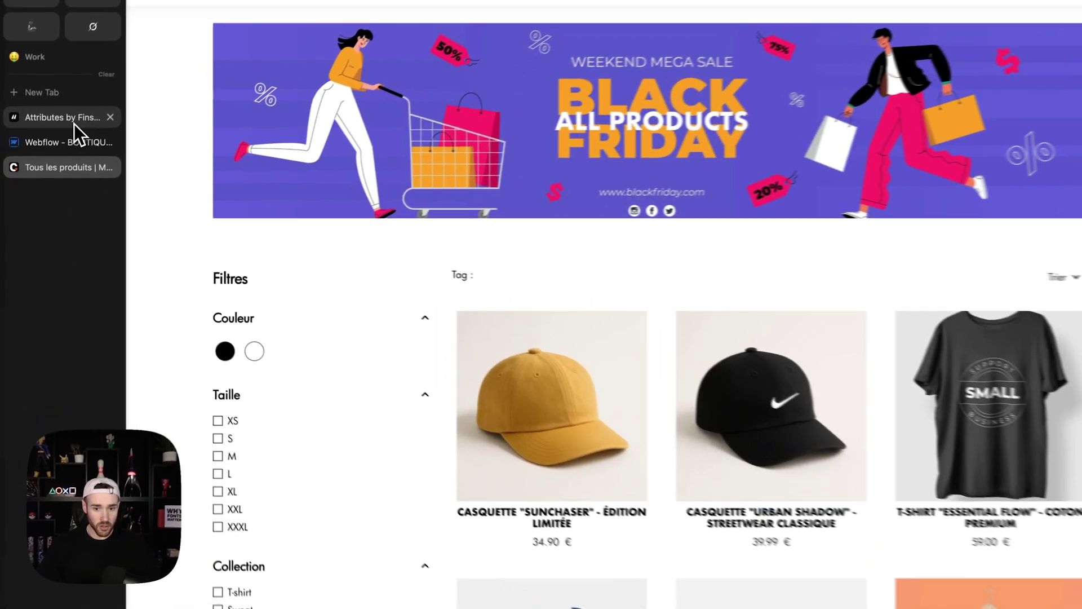
click(68, 135)
scroll(620, 367, down, 5)
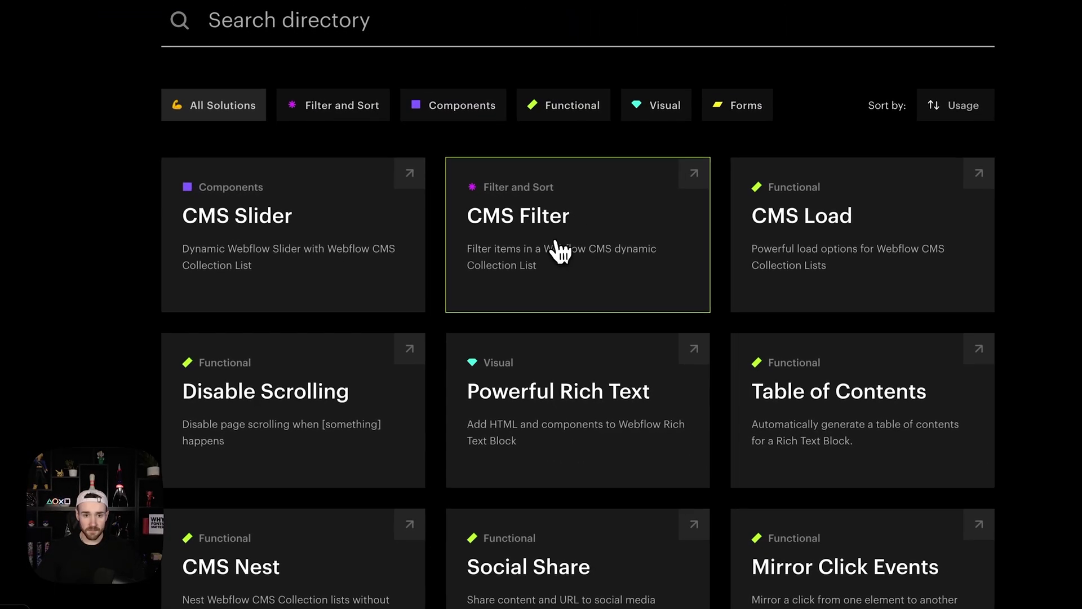
click(556, 248)
scroll(352, 445, down, 4)
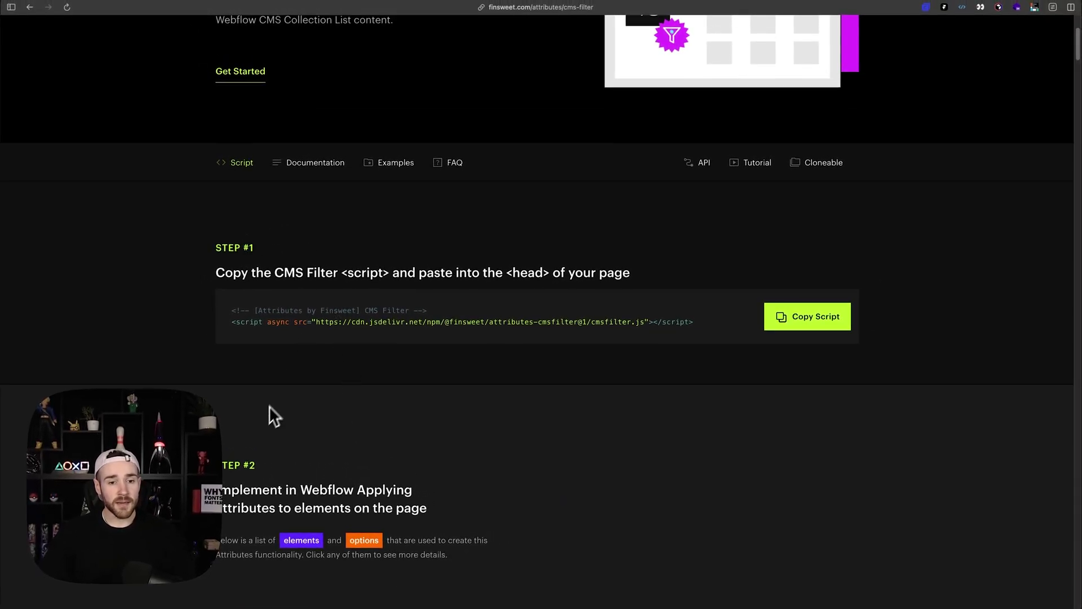
scroll(269, 417, down, 3)
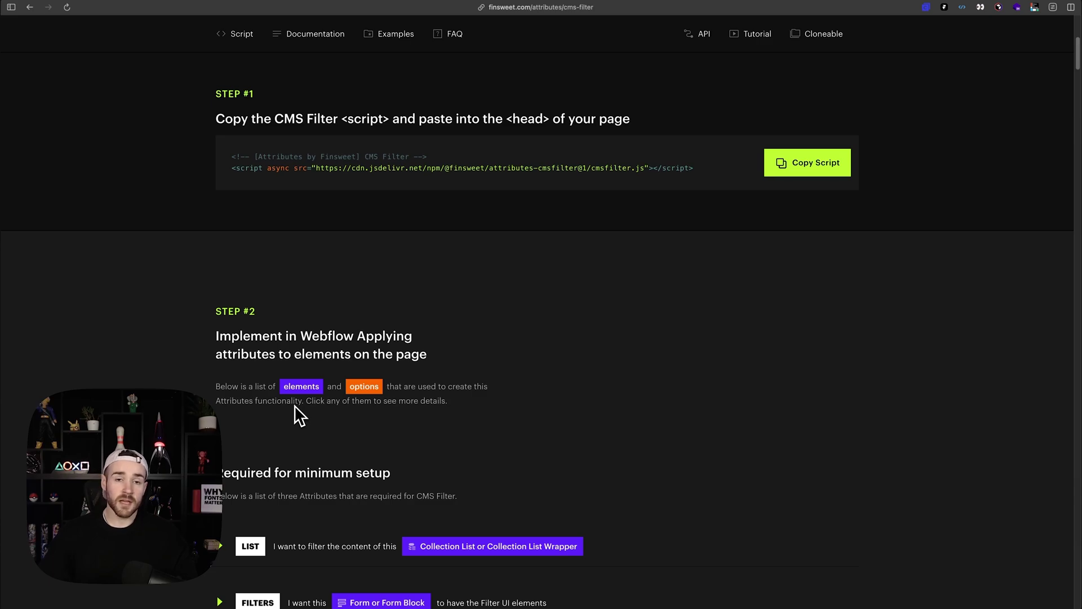
scroll(295, 404, up, 1)
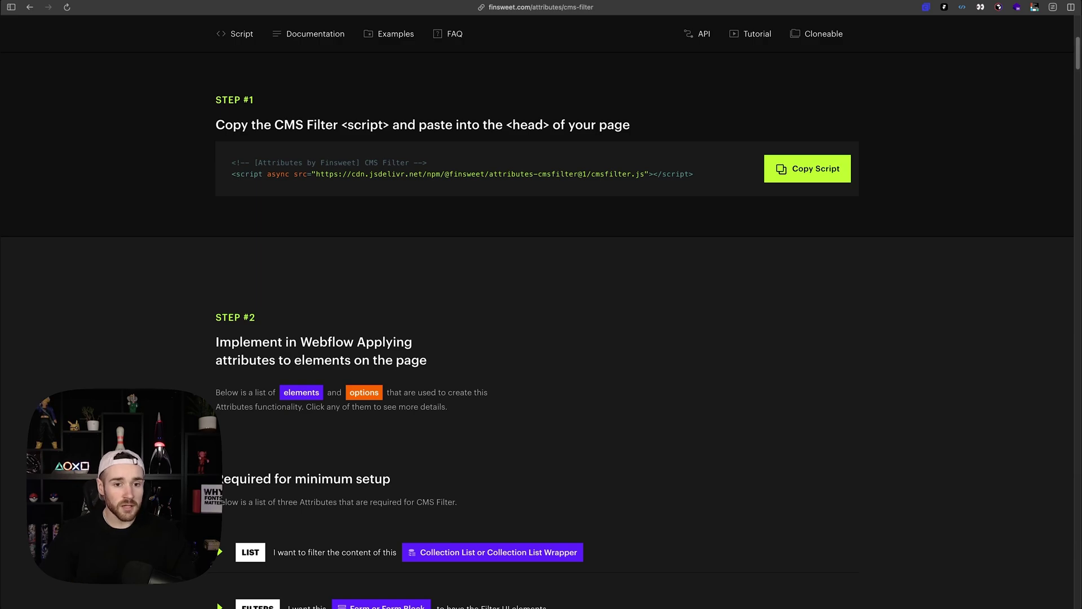
right_click(594, 368)
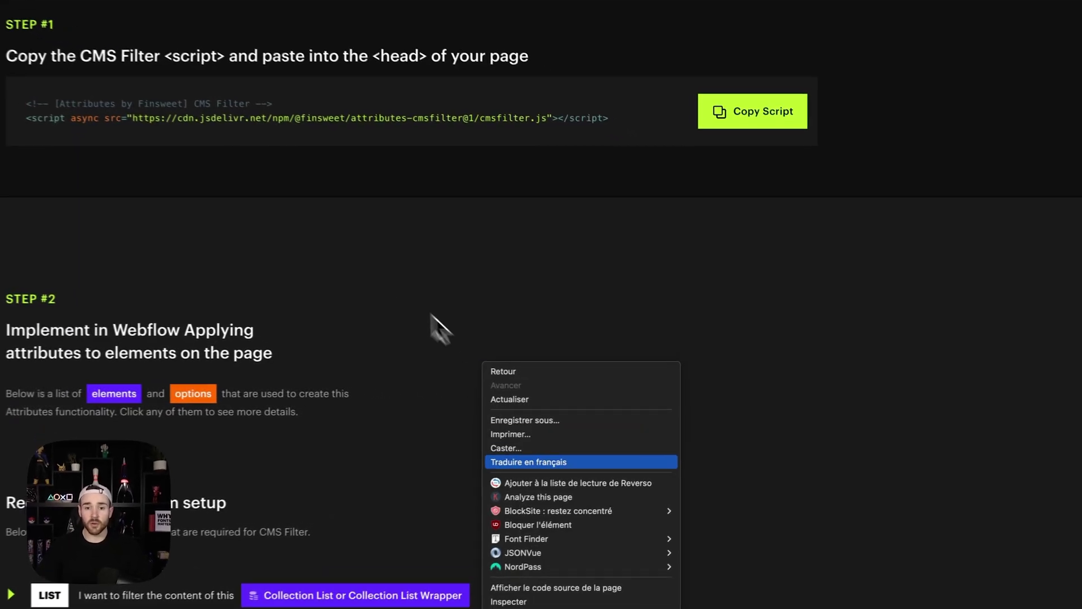
click(432, 315)
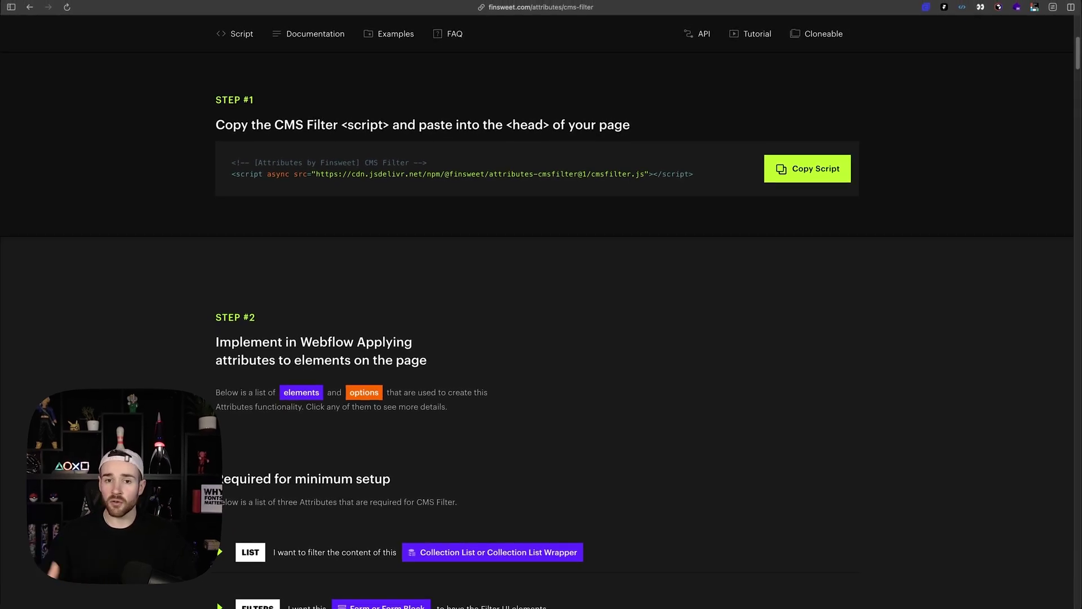
scroll(535, 361, down, 3)
scroll(464, 367, up, 3)
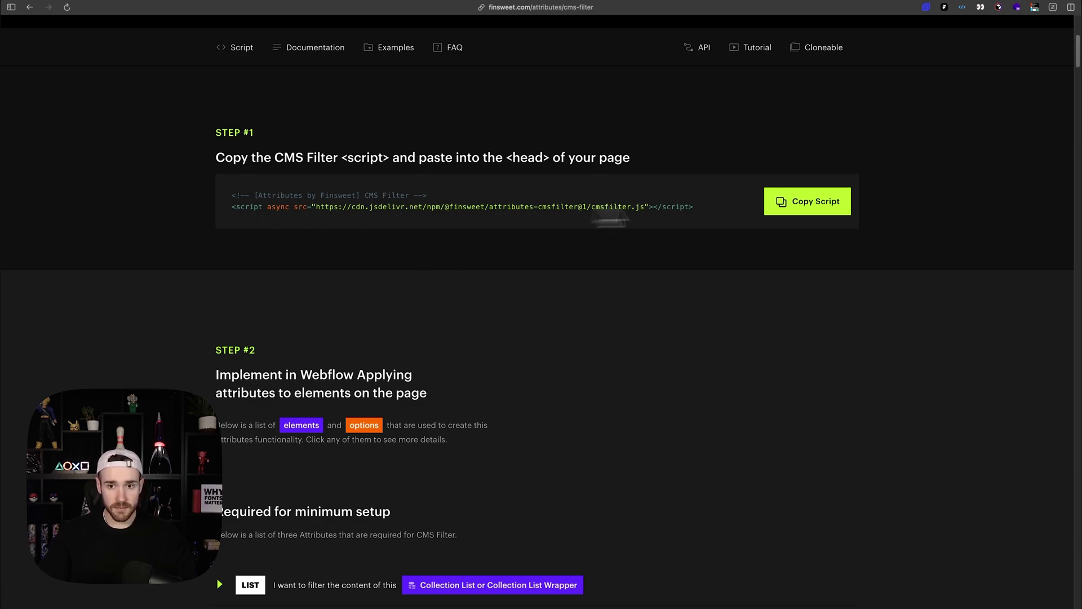
Step: Copy the CMS Filter script and open the custom code settings of the All products page in the Webflow project
click(789, 203)
mouse_move(7, 271)
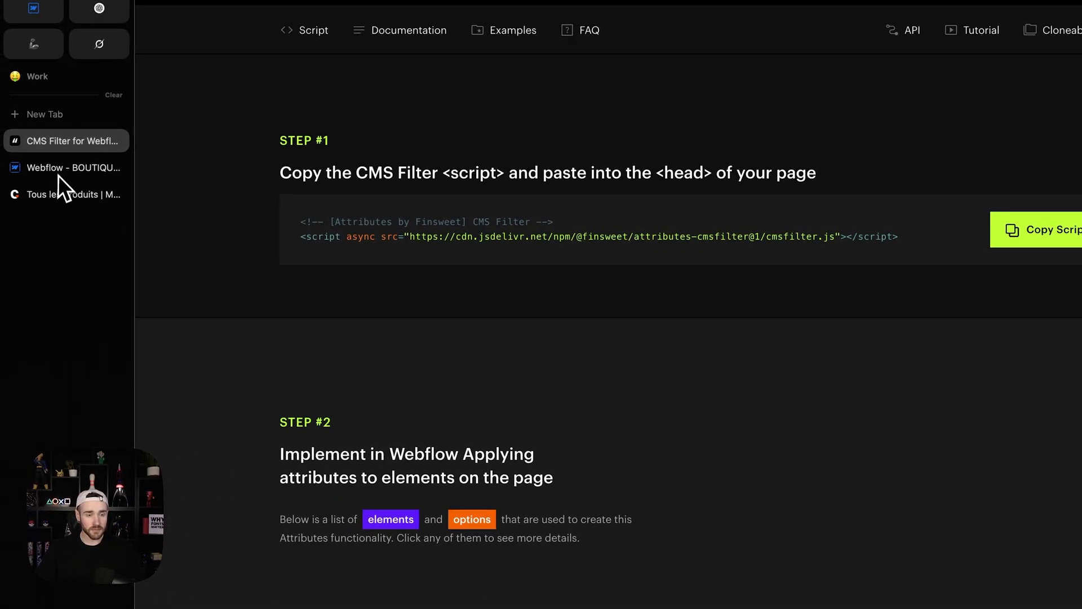
click(59, 172)
click(20, 51)
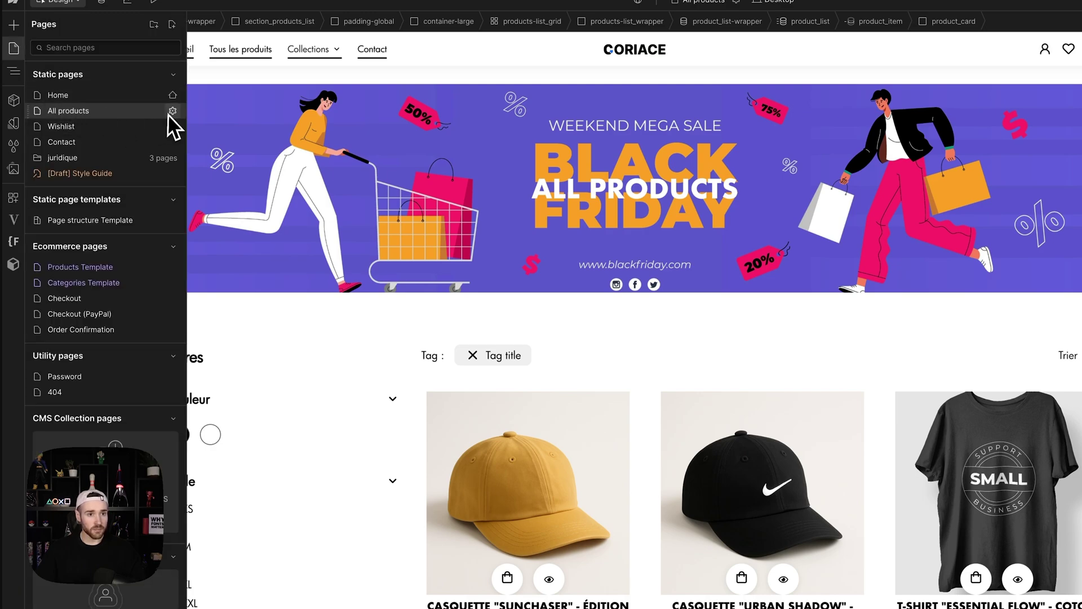
click(172, 111)
scroll(443, 340, down, 15)
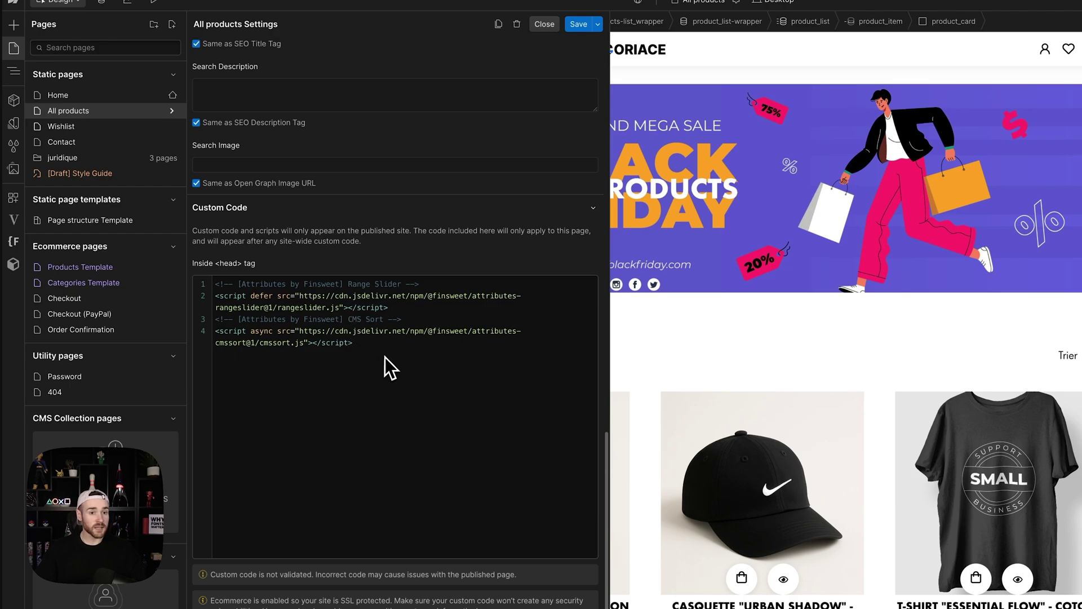
Step: Paste the CMS Filter script below the existing scripts in the page's head code and save the settings
drag(384, 358, 202, 279)
click(370, 349)
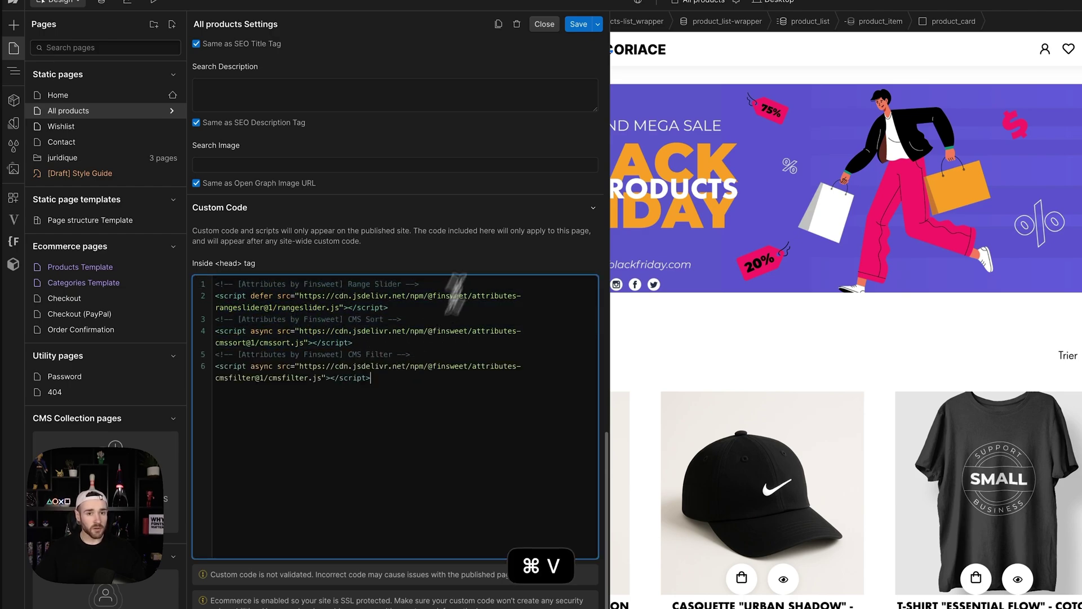
click(577, 25)
Step: Return to the CMS Filter documentation and expand the LIST attribute under the minimum setup requirements
mouse_move(73, 287)
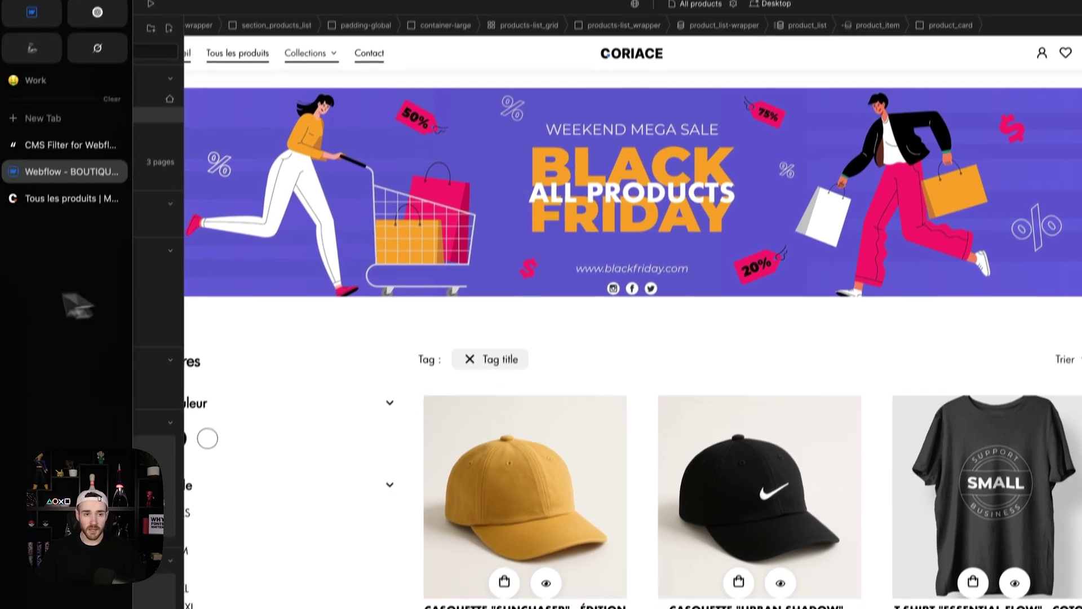
click(63, 144)
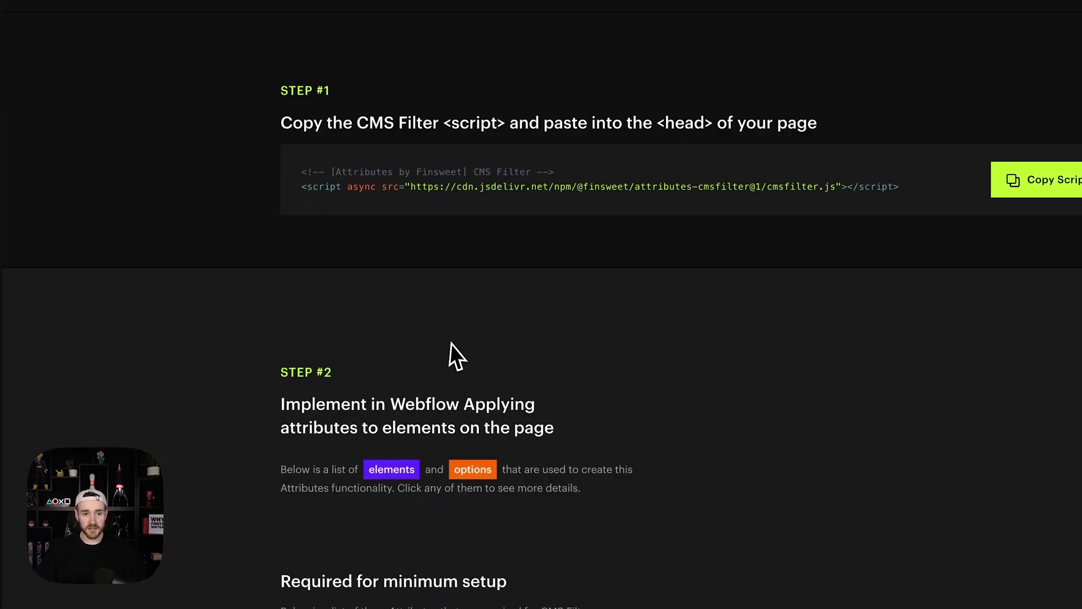
scroll(456, 355, down, 6)
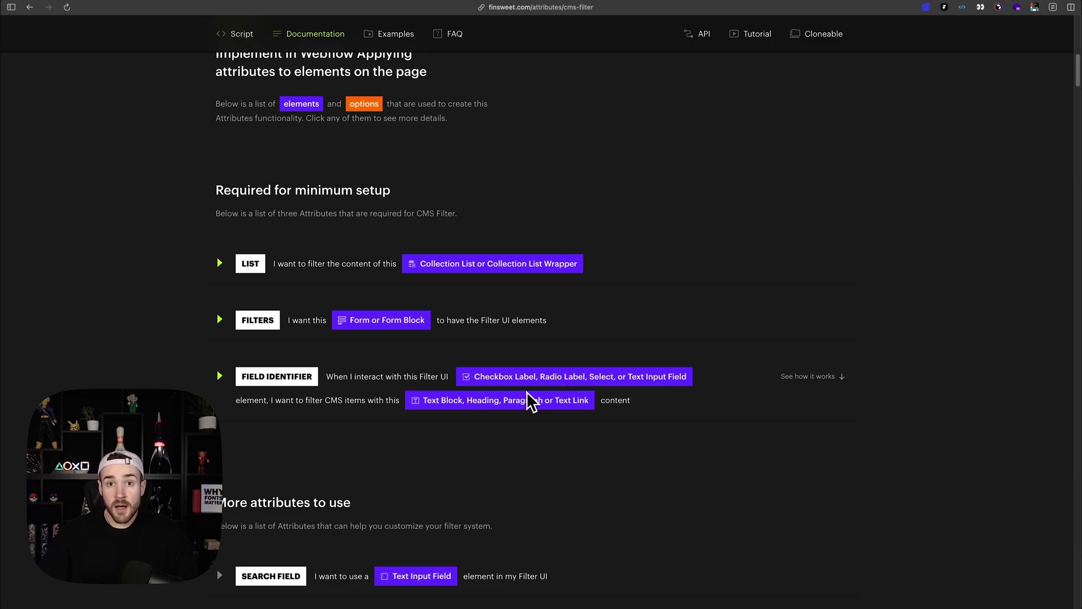
click(311, 269)
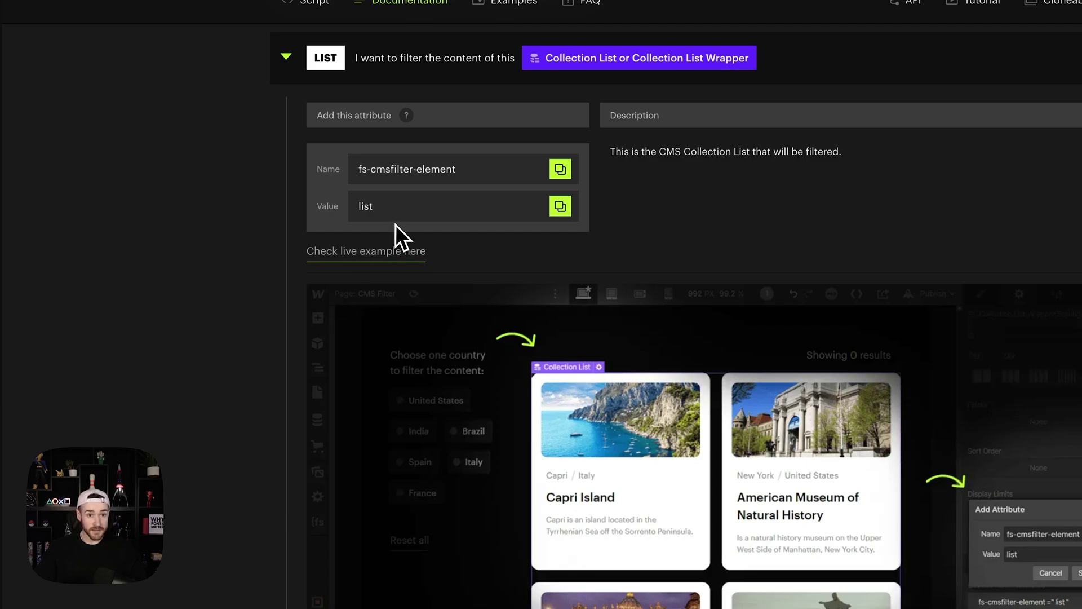
scroll(356, 202, up, 1)
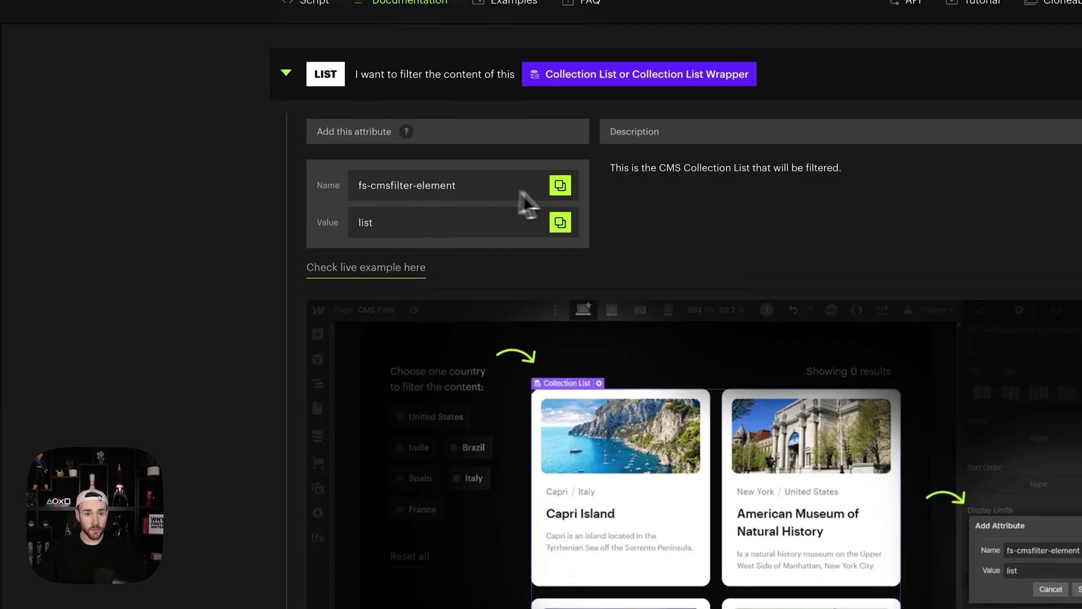
Step: Copy the attribute name fs-cmsfilter-element and select the product_list collection list on the Webflow page
click(560, 184)
mouse_move(19, 283)
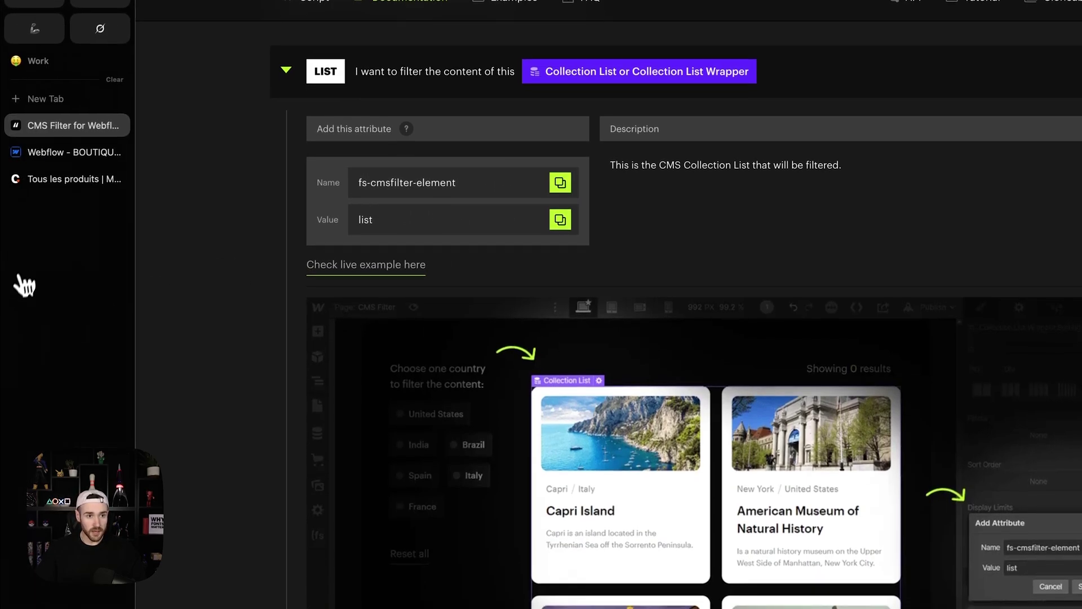
click(53, 150)
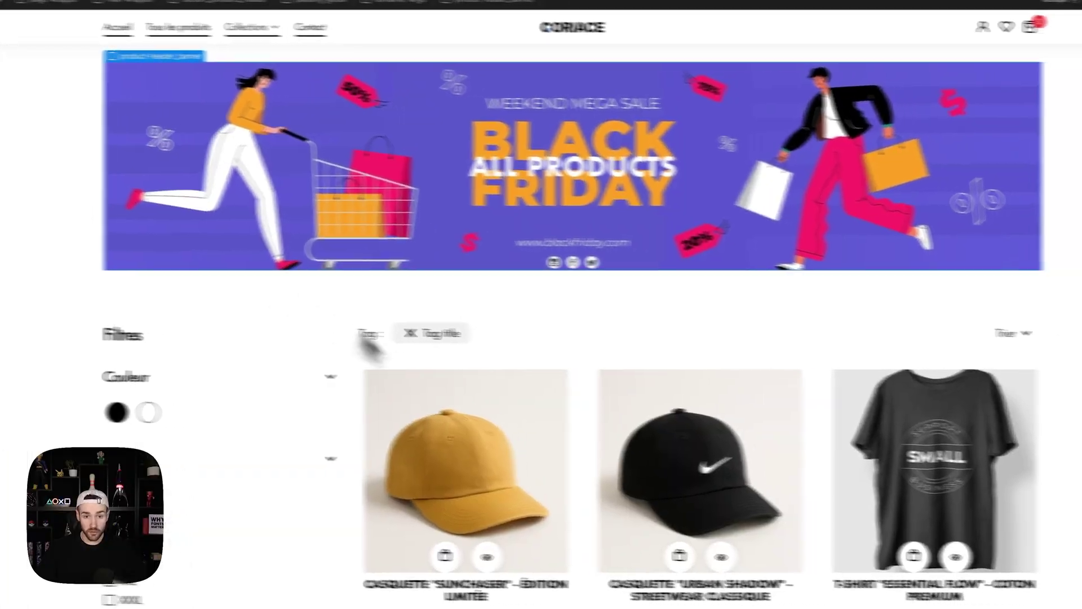
scroll(489, 415, down, 5)
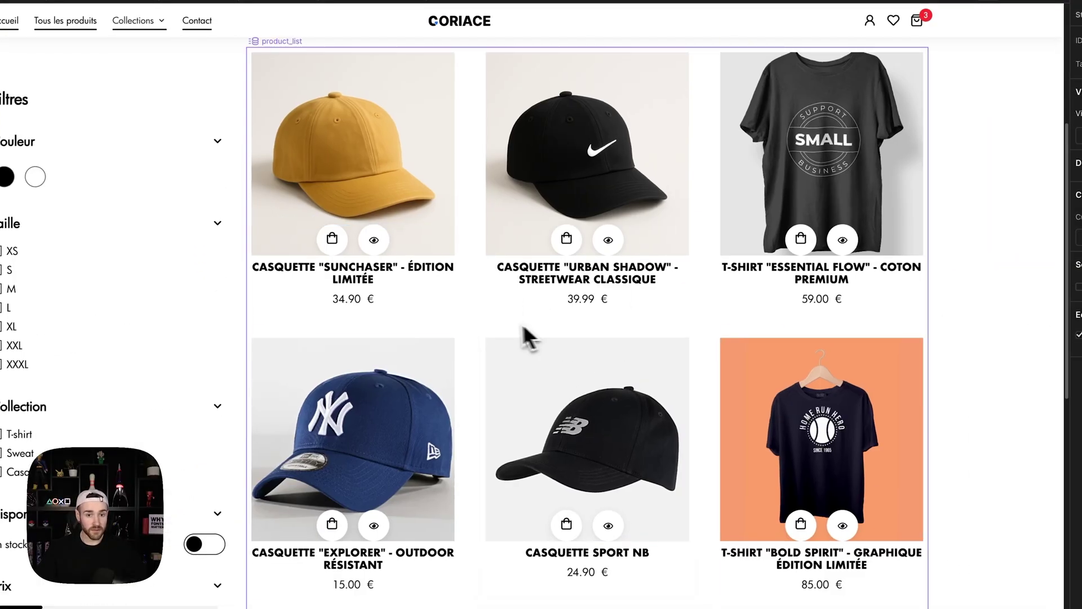
scroll(499, 321, up, 1)
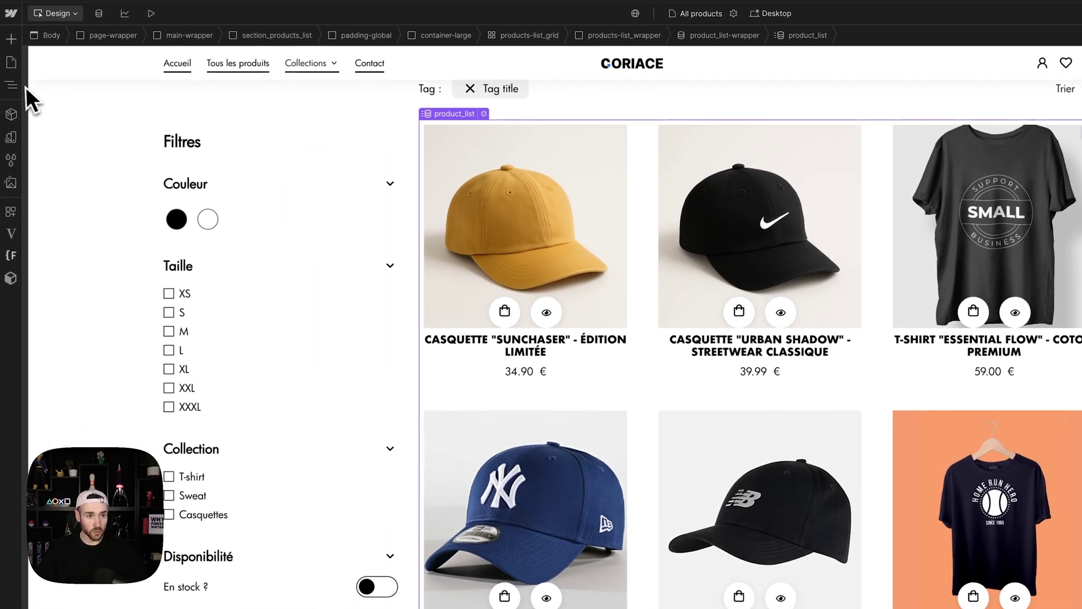
Step: Show the page's element tree and collapse its expanded branches around the selected product_list
click(21, 86)
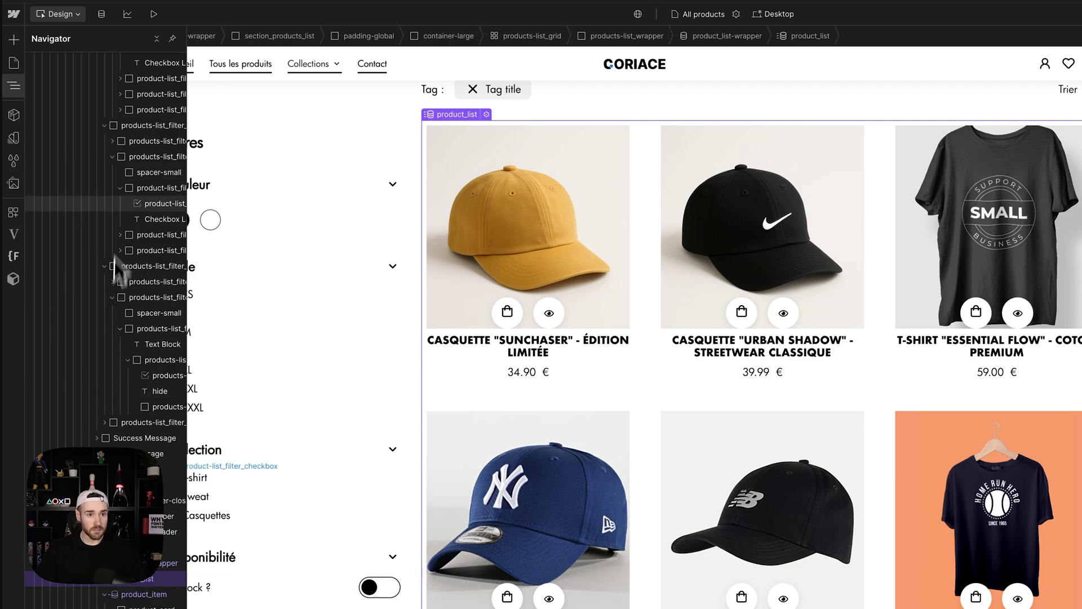
scroll(110, 189, up, 3)
scroll(101, 235, up, 5)
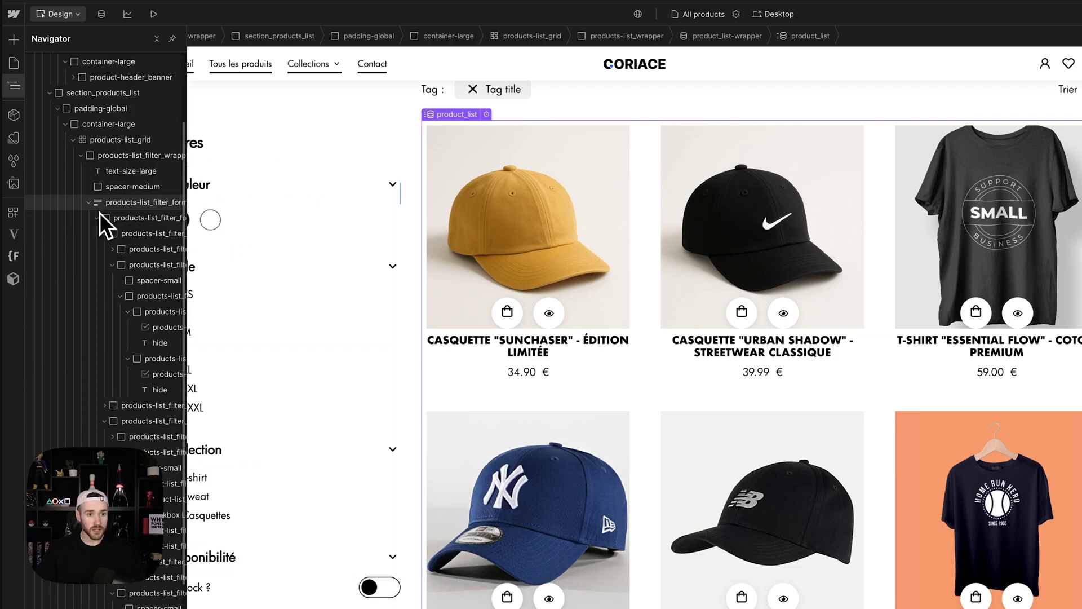
click(157, 40)
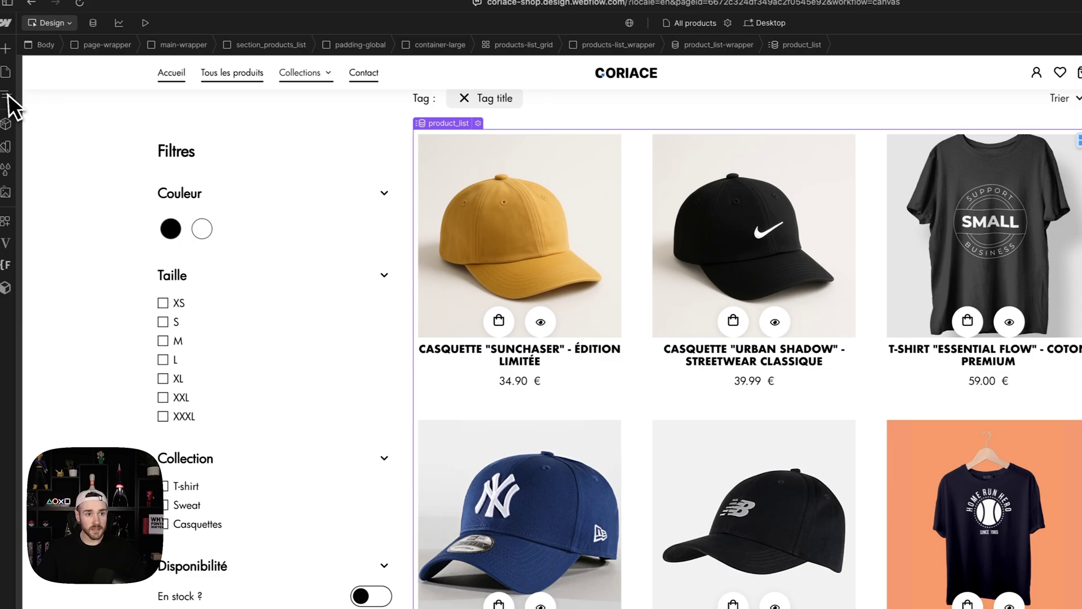
click(12, 95)
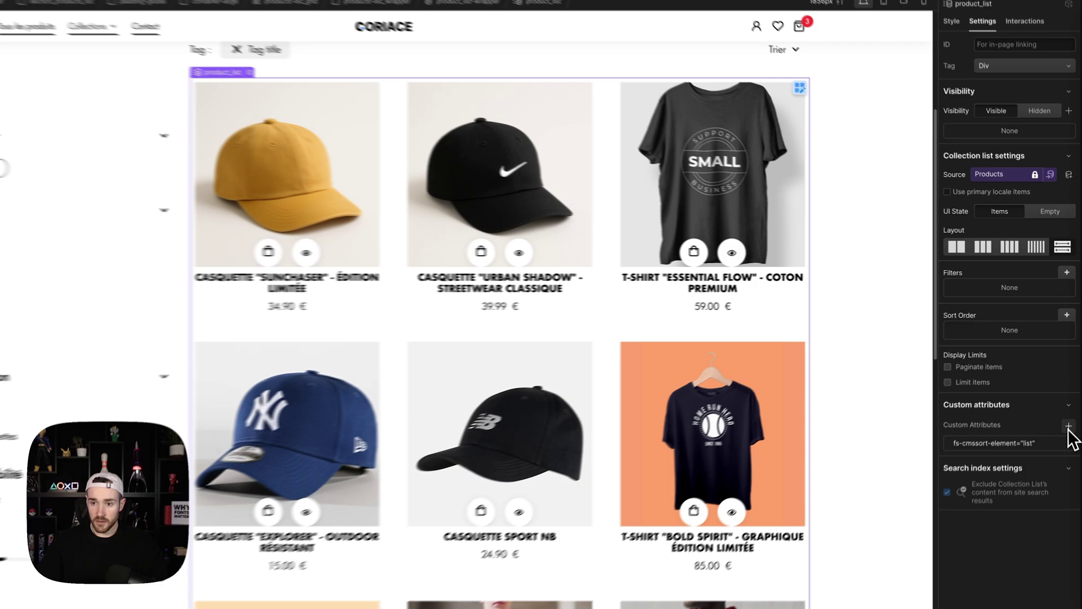
Step: Add the custom attribute fs-cmsfilter-element with the value list to product_list, copying the value from the documentation
click(1071, 401)
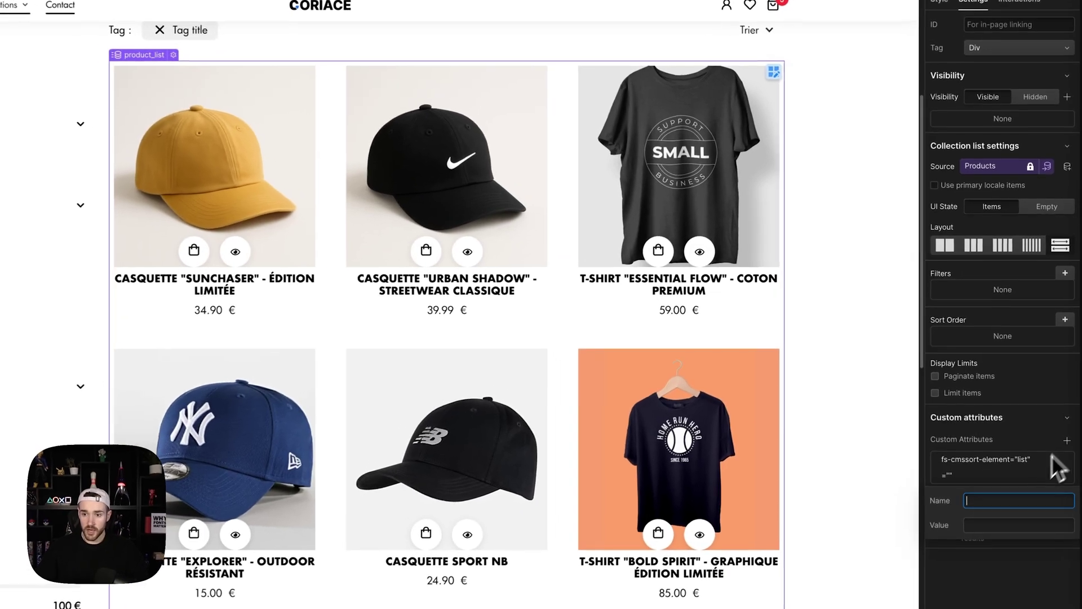
key(super+v)
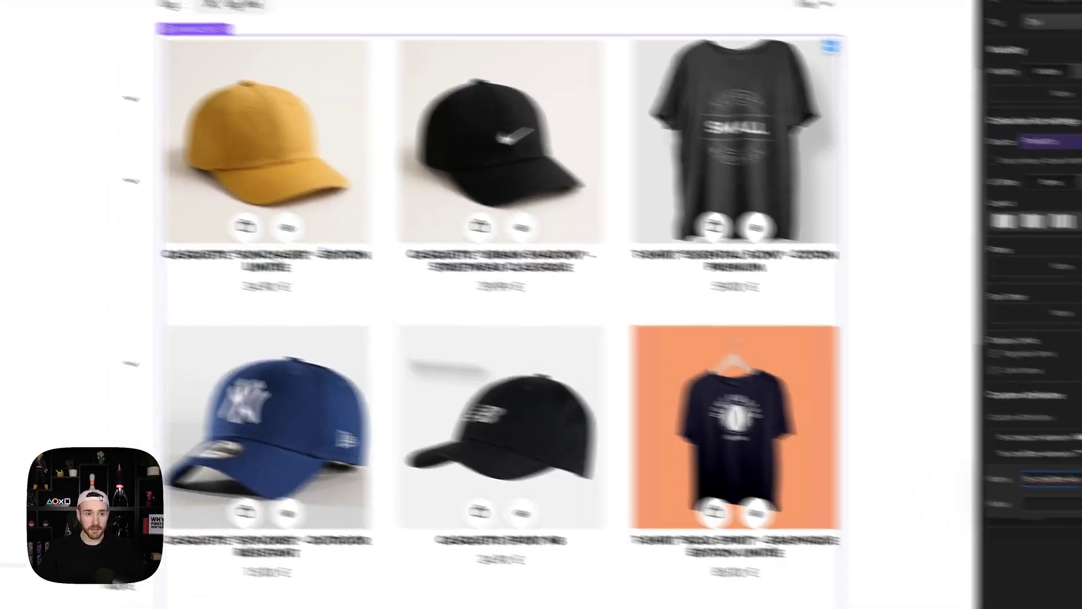
mouse_move(17, 194)
click(74, 129)
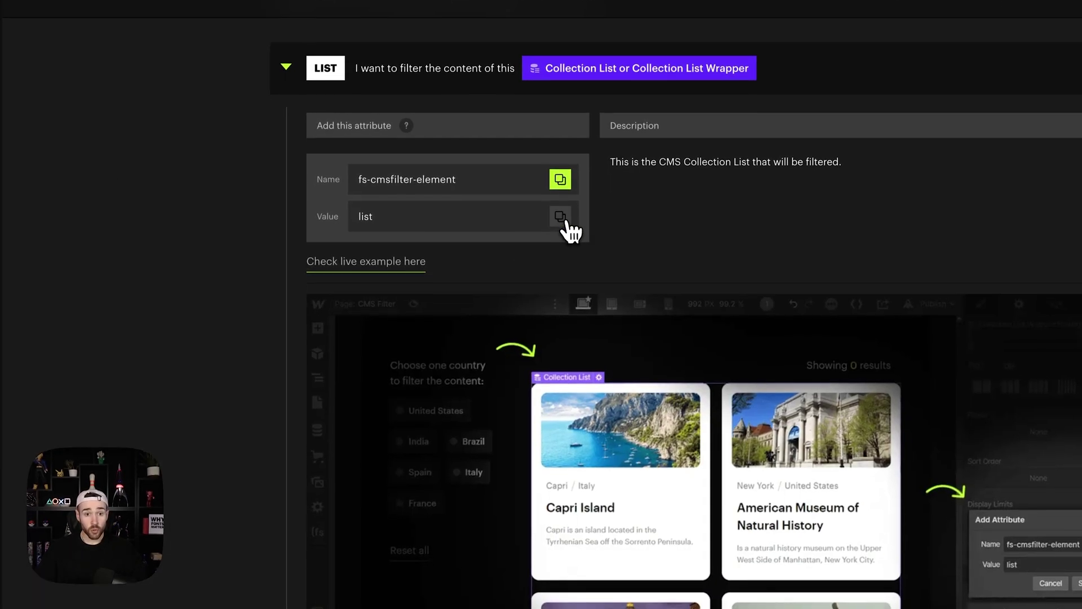
click(560, 226)
mouse_move(46, 276)
click(62, 158)
click(1060, 465)
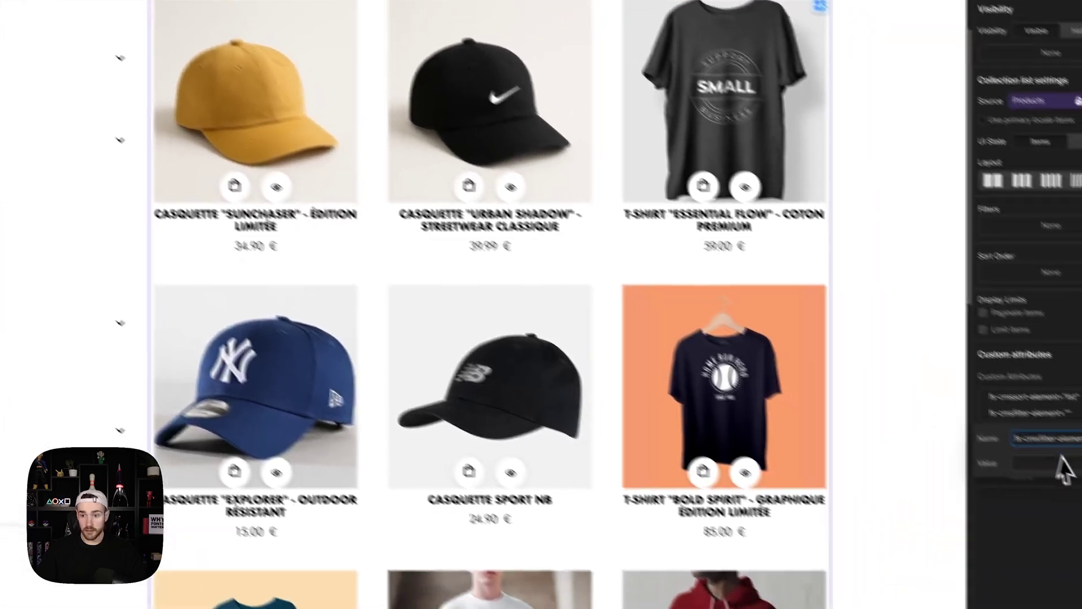
key(super+v)
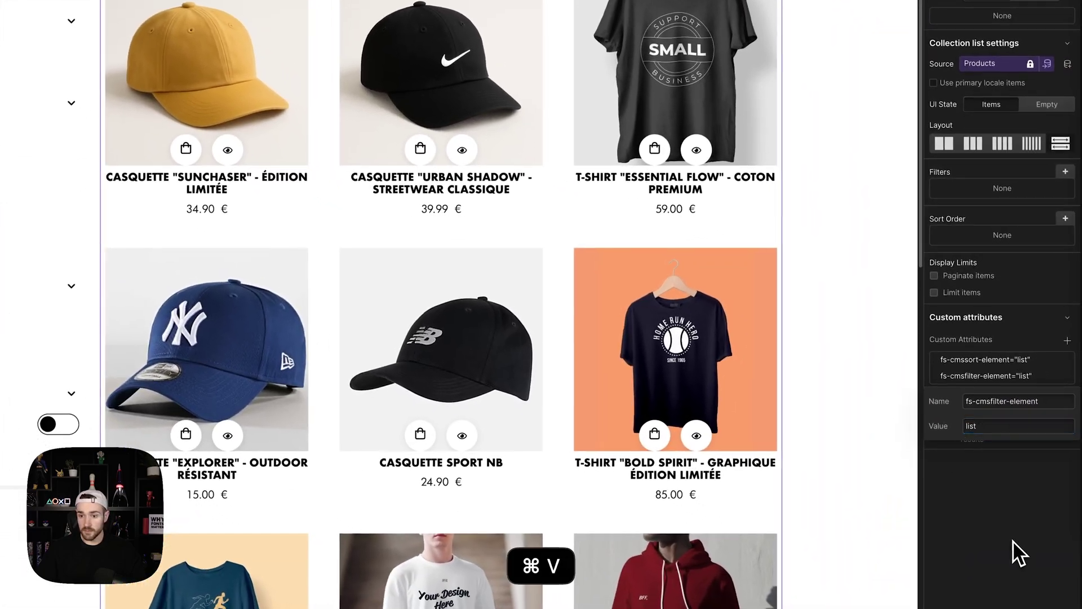
click(1019, 555)
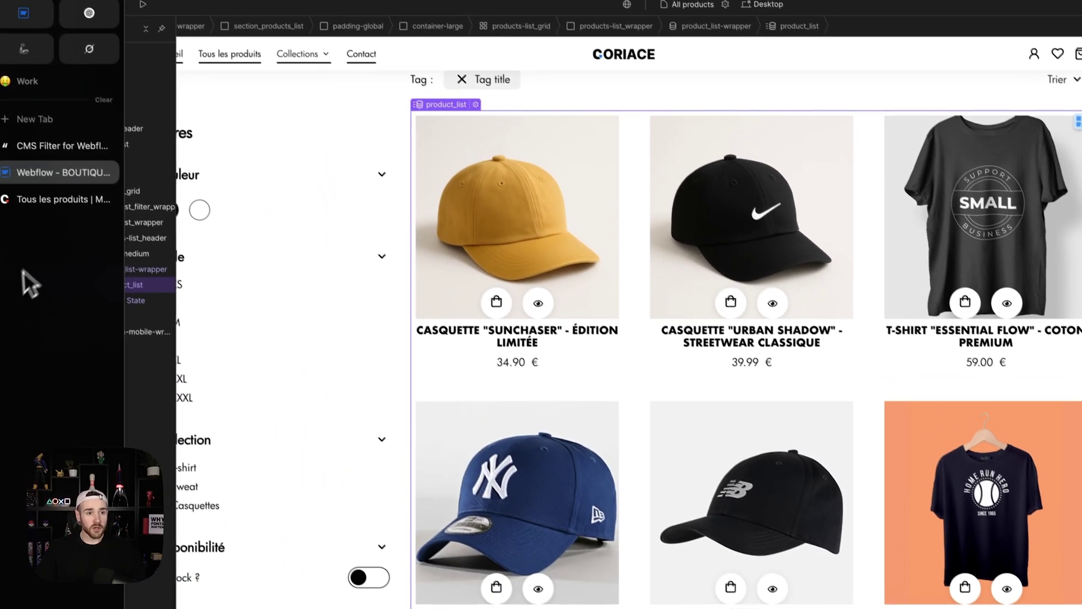
Step: Switch back to the CMS Filter documentation, collapsing the LIST attribute and expanding the FILTERS attribute
click(55, 166)
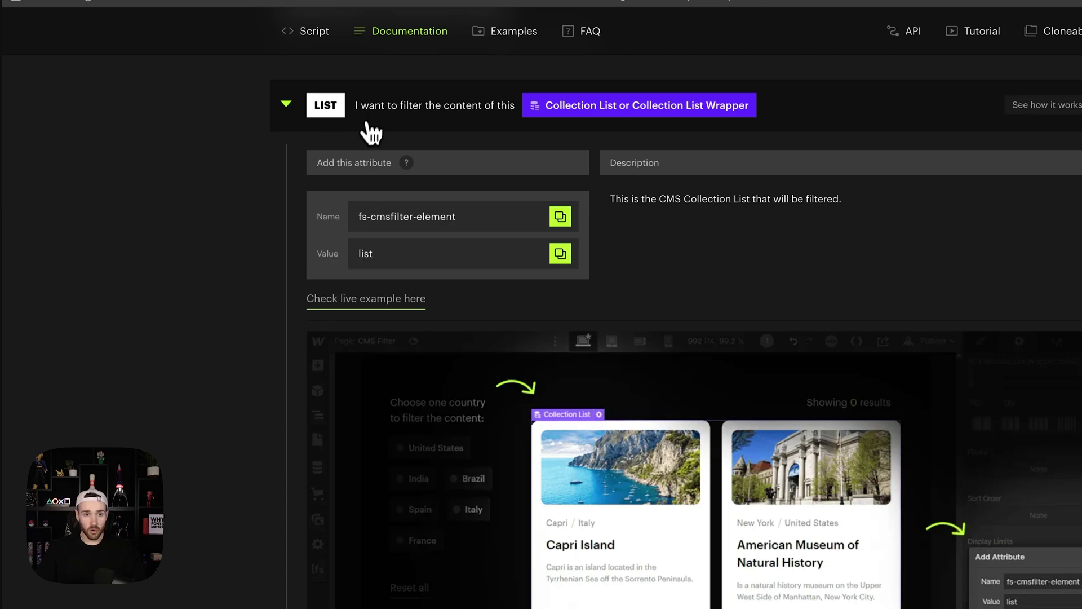
click(372, 121)
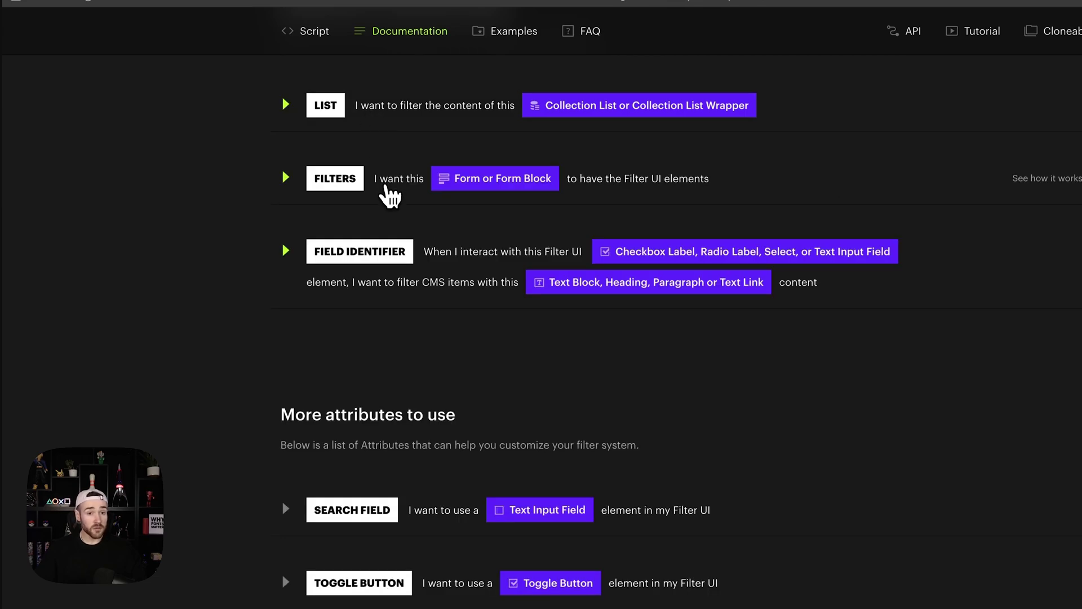
click(389, 196)
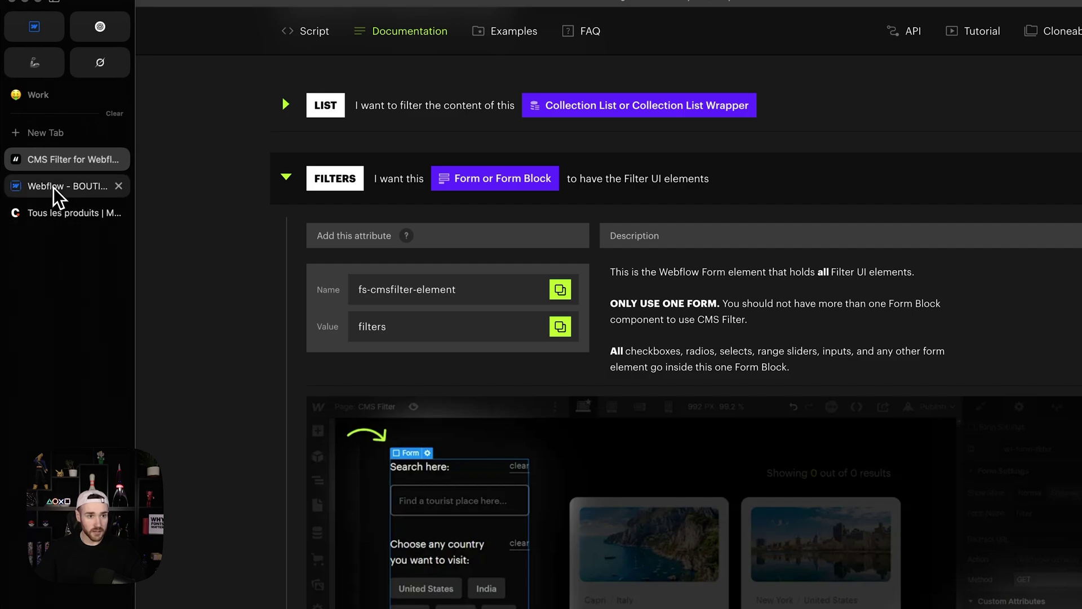
Step: Switch to Webflow and examine the filter form, its form block and the nested filter groups in the element tree
click(53, 187)
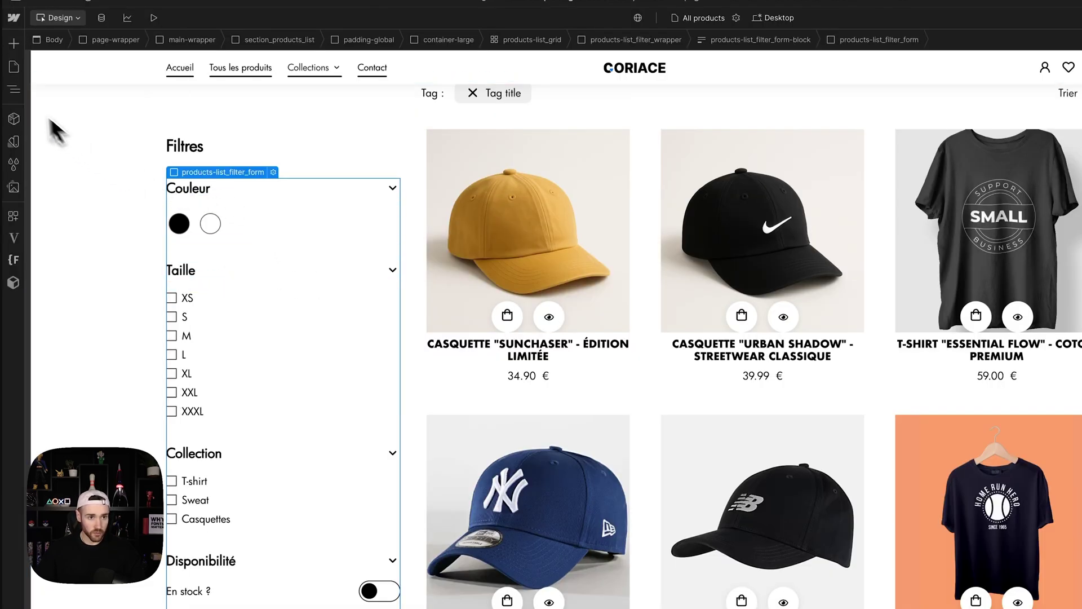
click(14, 89)
click(131, 270)
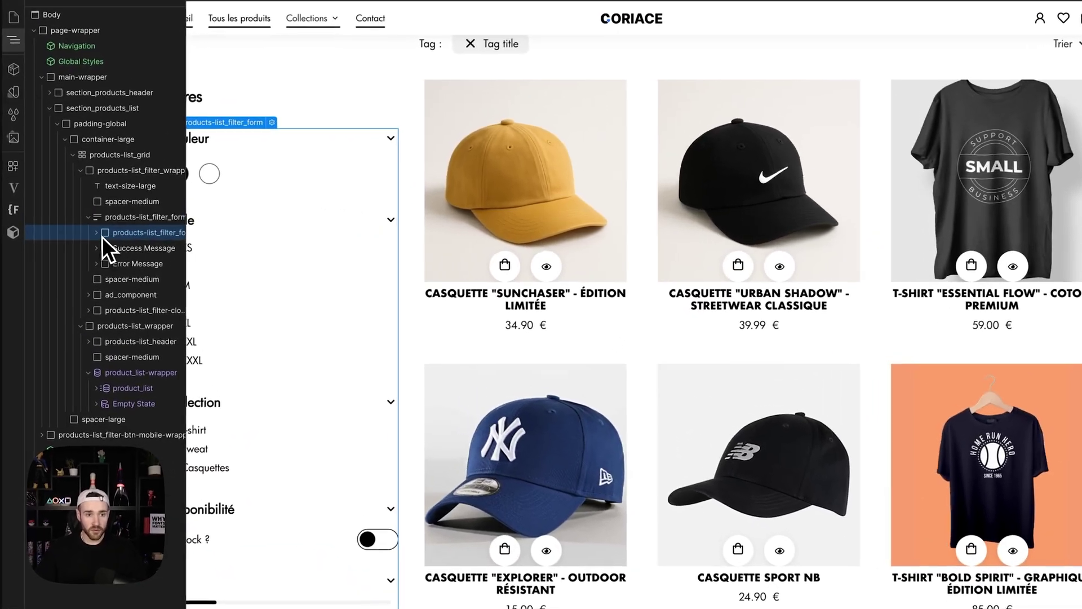
click(98, 229)
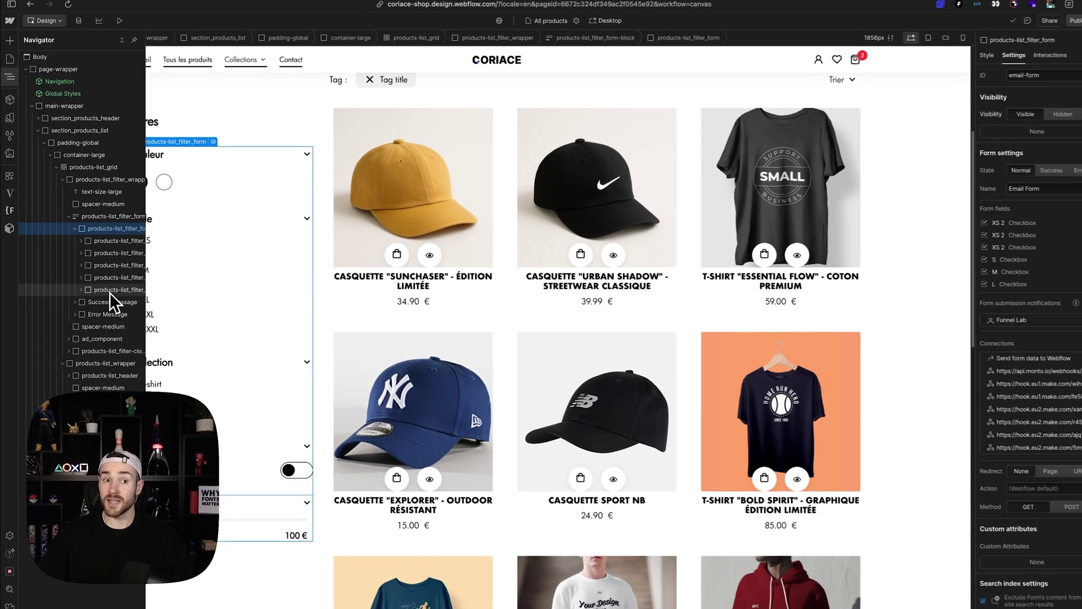
click(107, 215)
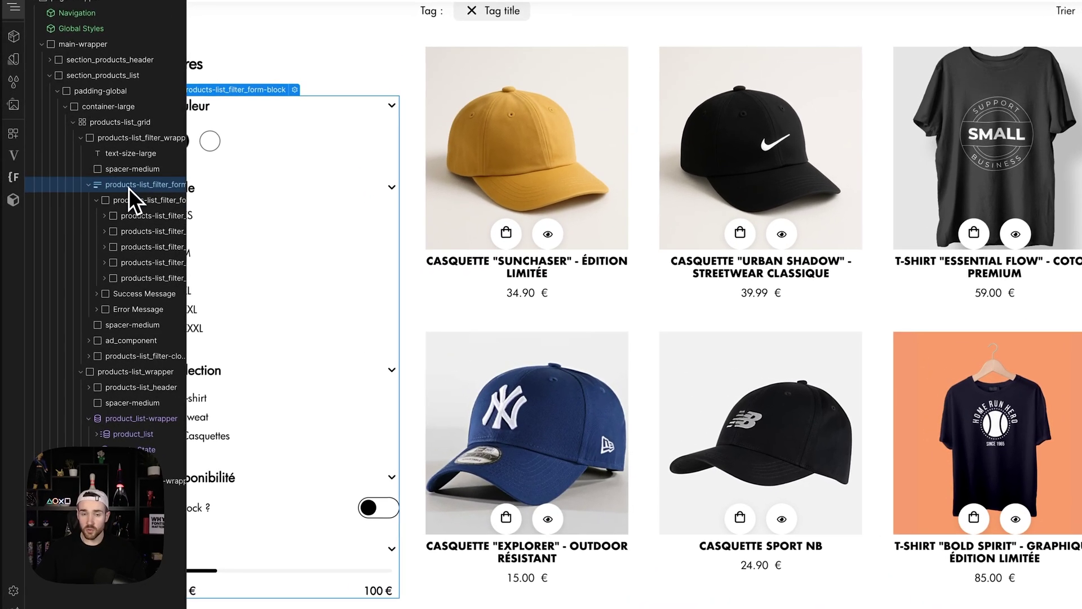
click(269, 224)
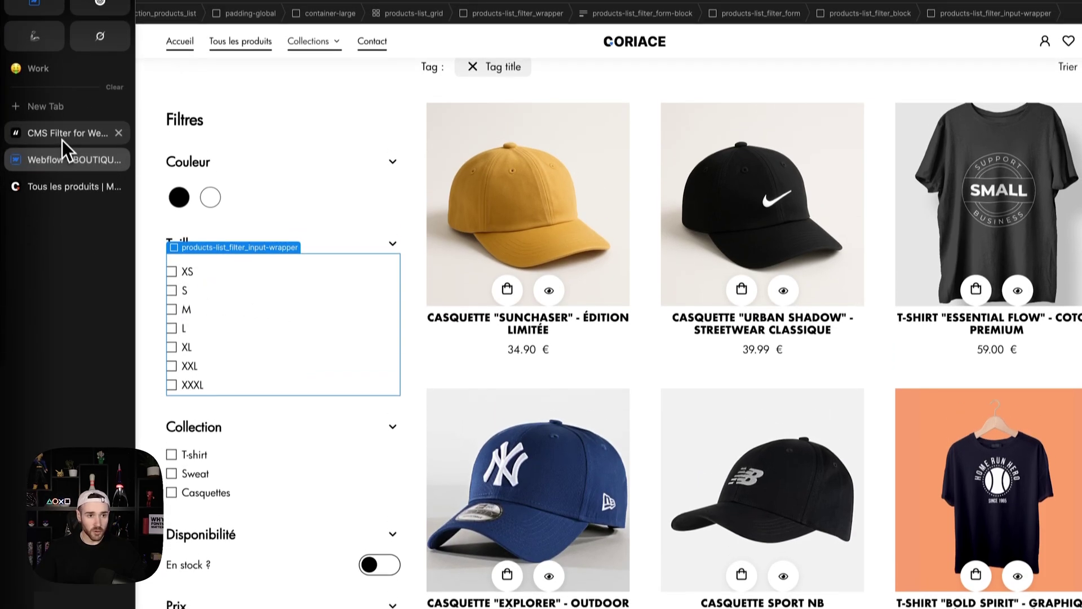
Step: Copy the FILTERS attribute's name from the documentation, switch back to Webflow and select products-list_filter_form inside the form block
click(62, 147)
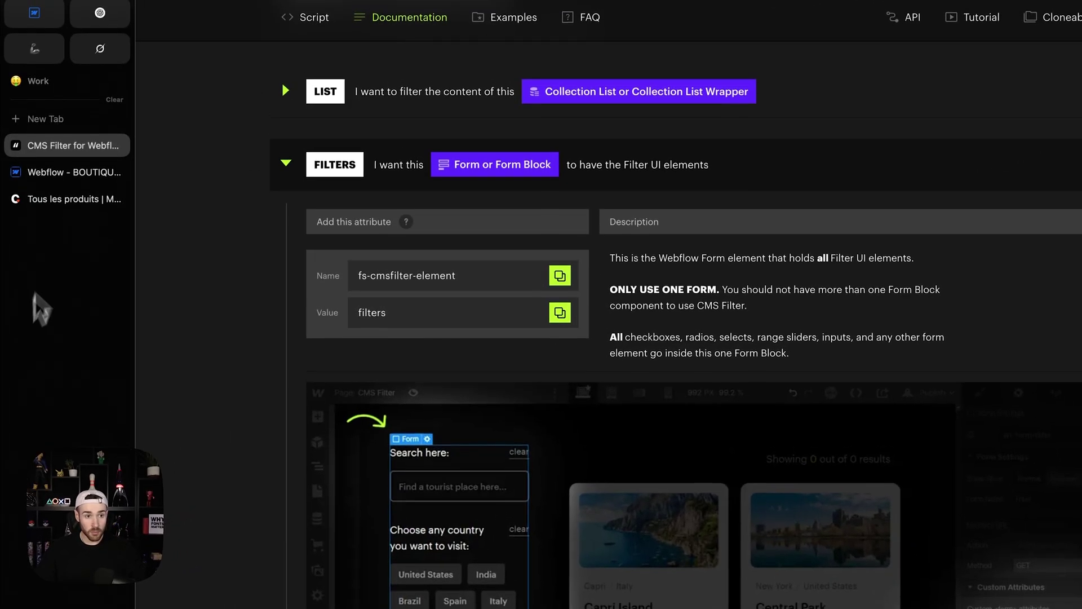
click(54, 179)
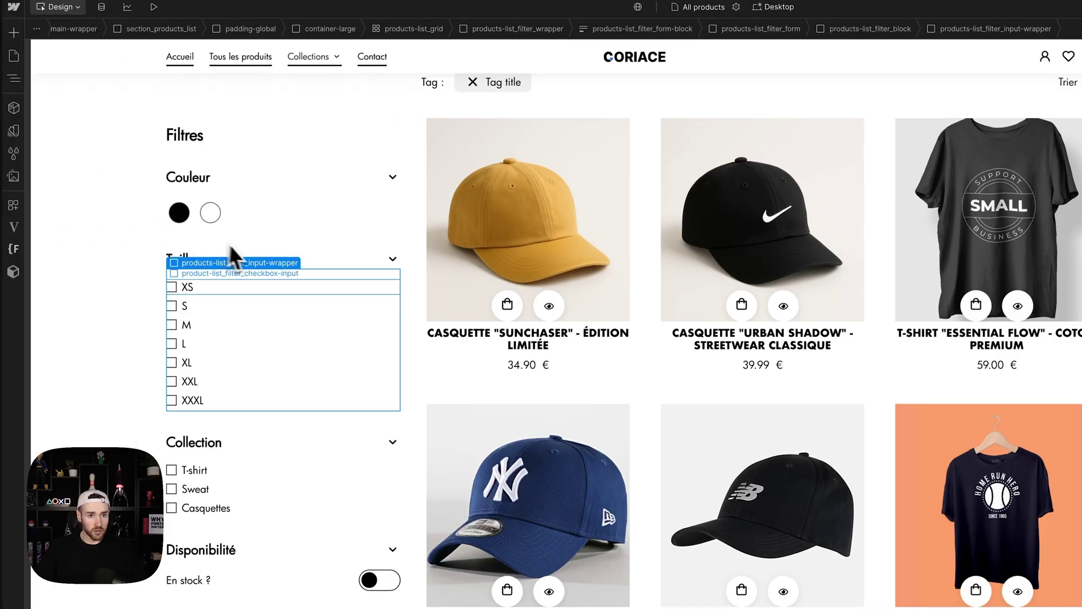
click(198, 149)
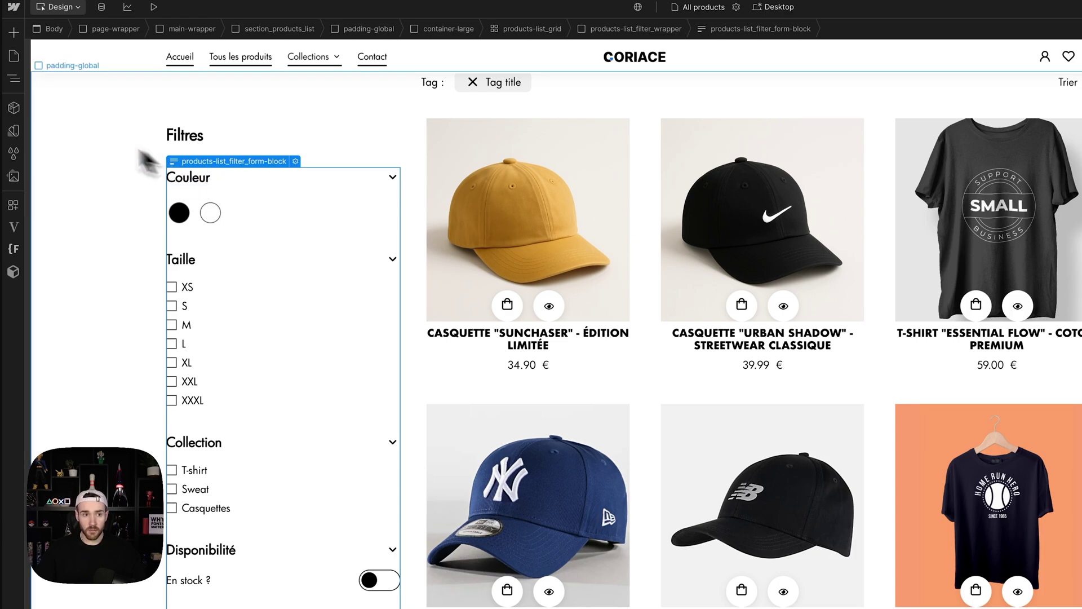
click(13, 78)
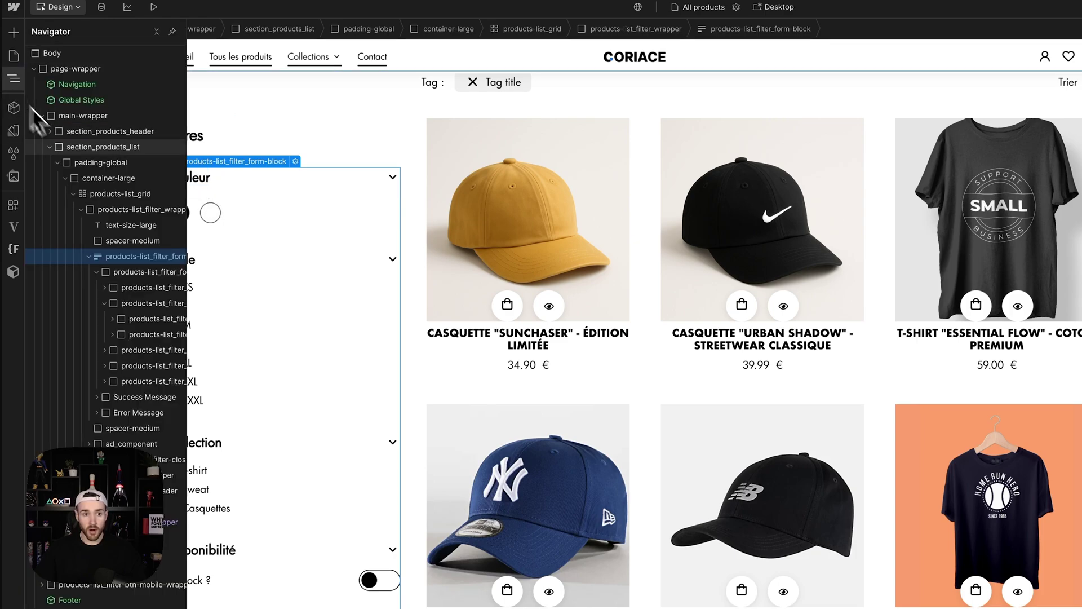
click(96, 273)
click(123, 275)
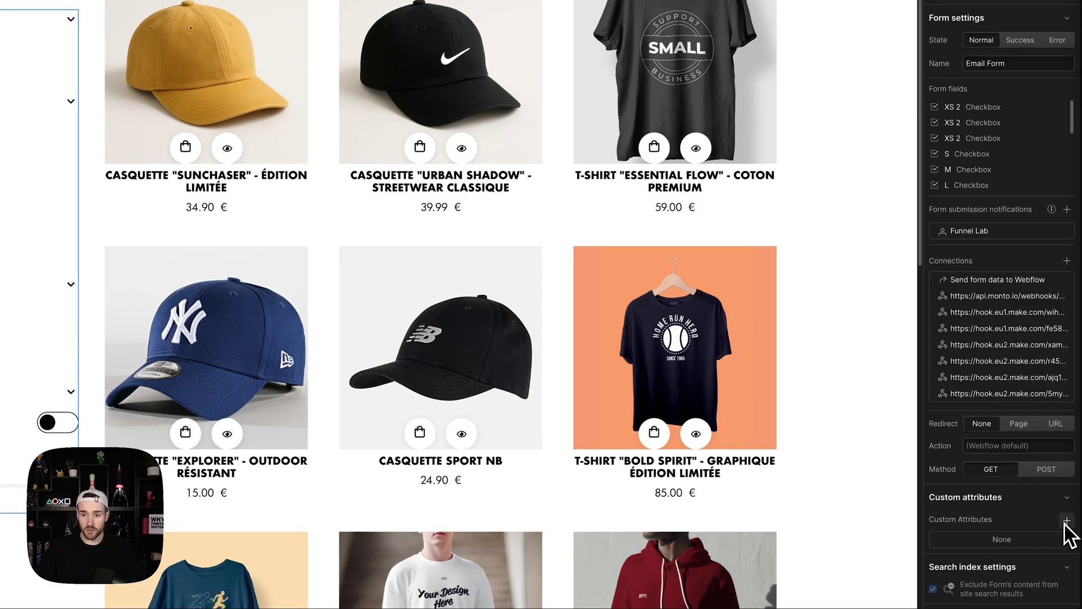
Step: Add the custom attribute fs-cmsfilter-element with the value filters to the filter form, copying the value from the documentation
click(1066, 519)
key(super+v)
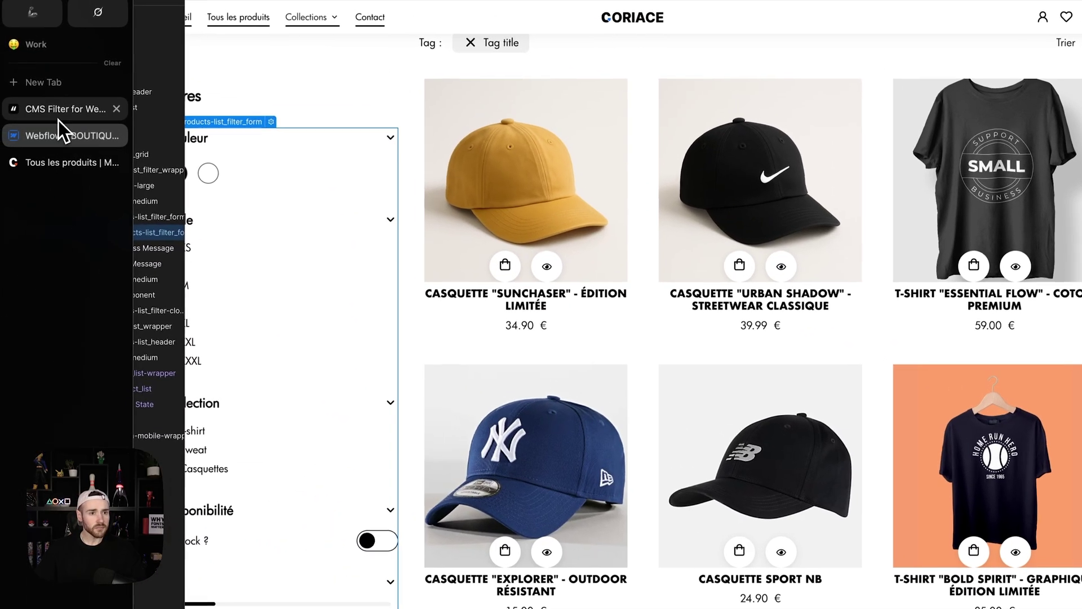
click(58, 120)
mouse_move(8, 158)
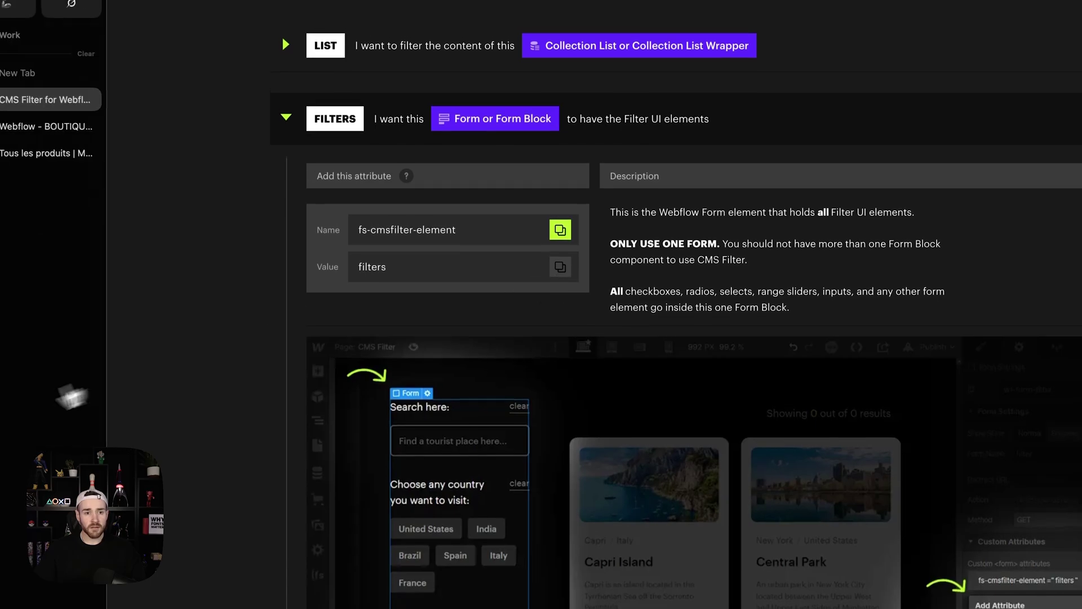
click(67, 134)
text(filters)
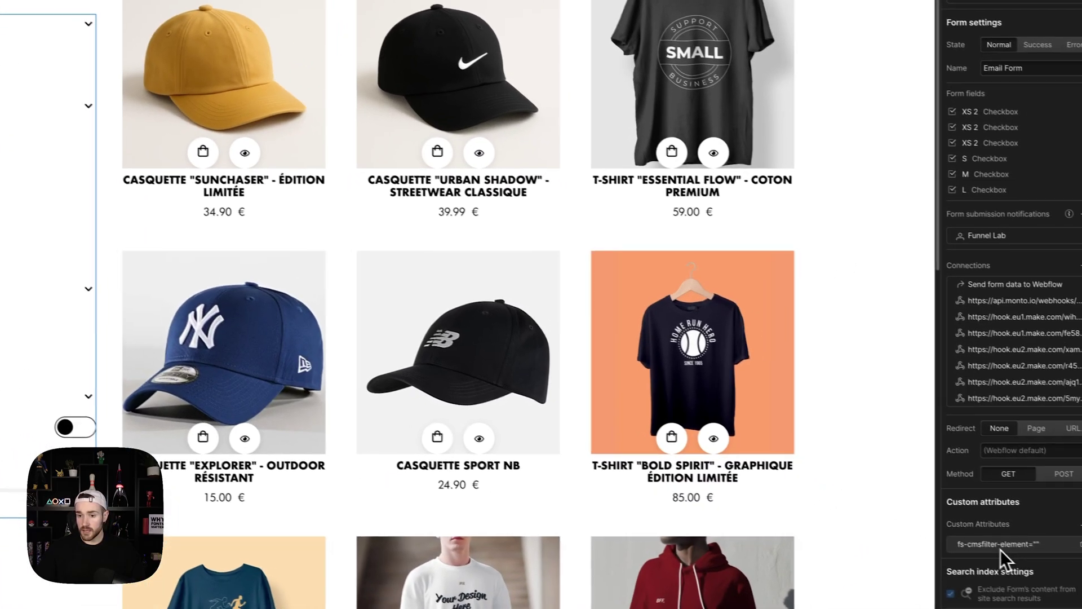
key(Return)
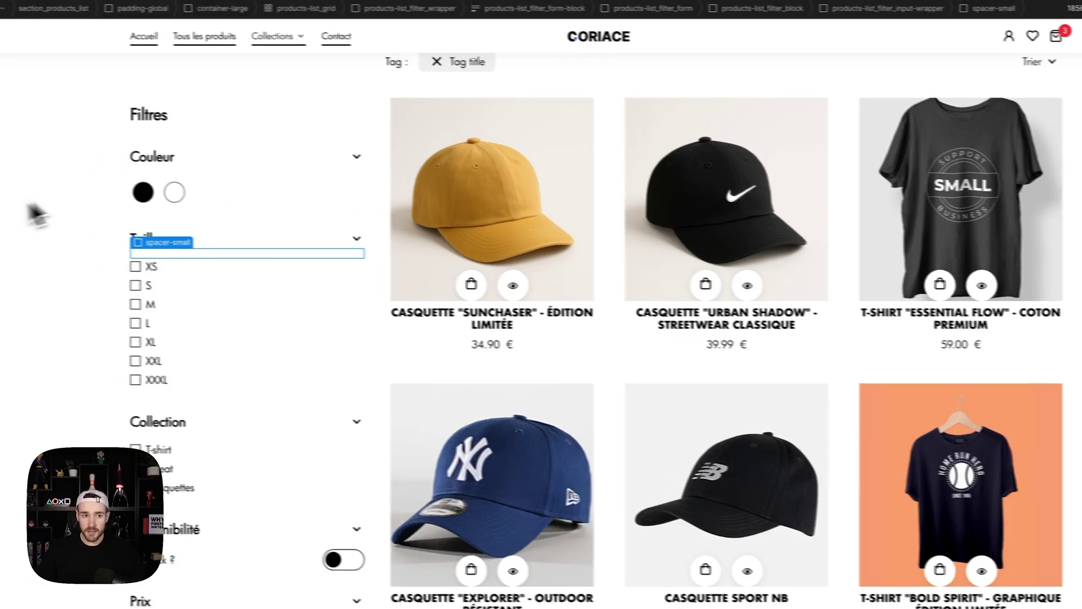
Step: Switch to the CMS Filter documentation, collapse the FILTERS attribute and expand the FIELD IDENTIFIER attribute
mouse_move(29, 212)
click(59, 133)
click(337, 158)
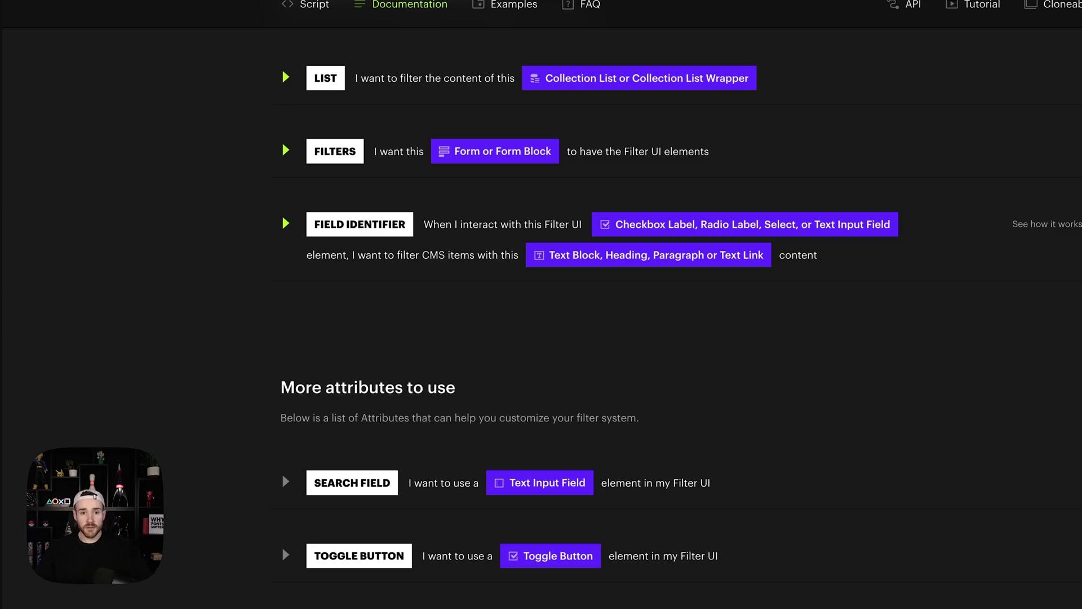
click(432, 237)
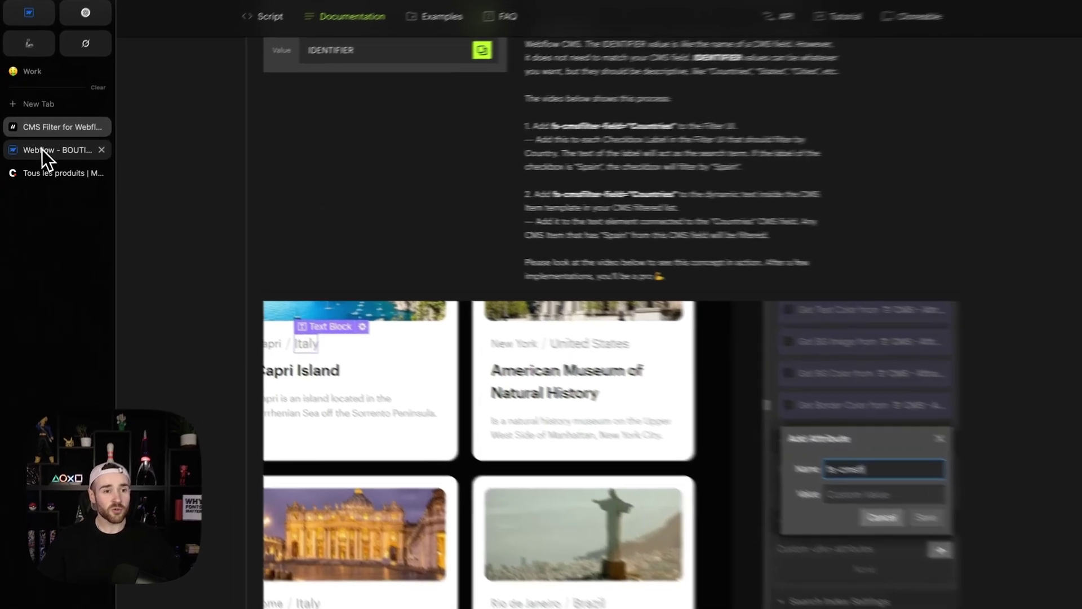
Step: Switch to Webflow, select the T-shirt checkbox label in the Collection filter and show it in the element tree
click(42, 150)
scroll(242, 331, down, 5)
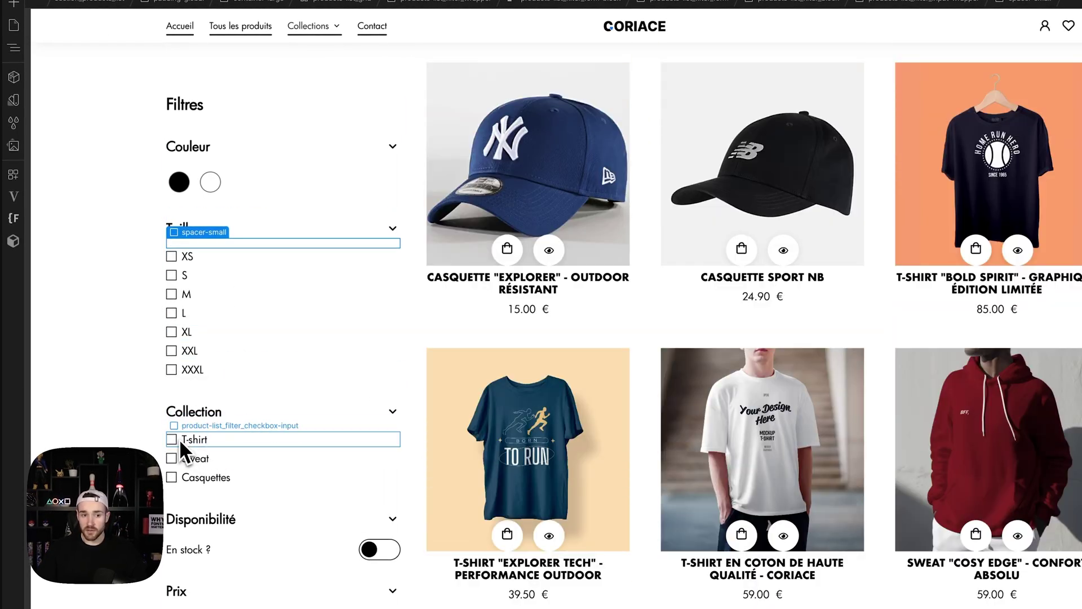
click(178, 439)
click(13, 49)
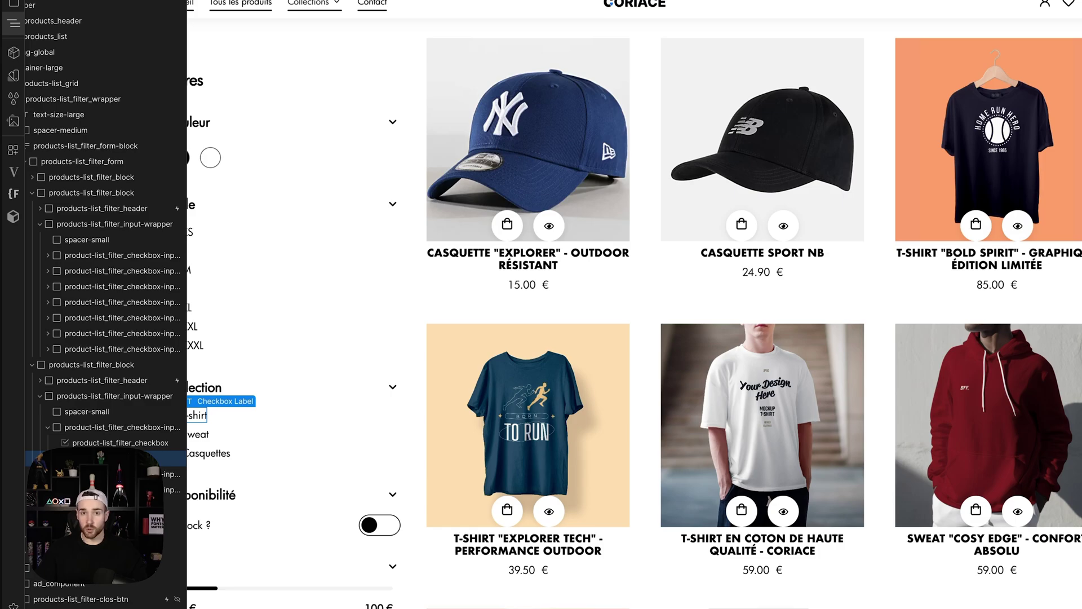
Step: Add the custom attribute fs-cmsfilter-field with the value collection to the T-shirt checkbox label, copying the name from the documentation
click(99, 91)
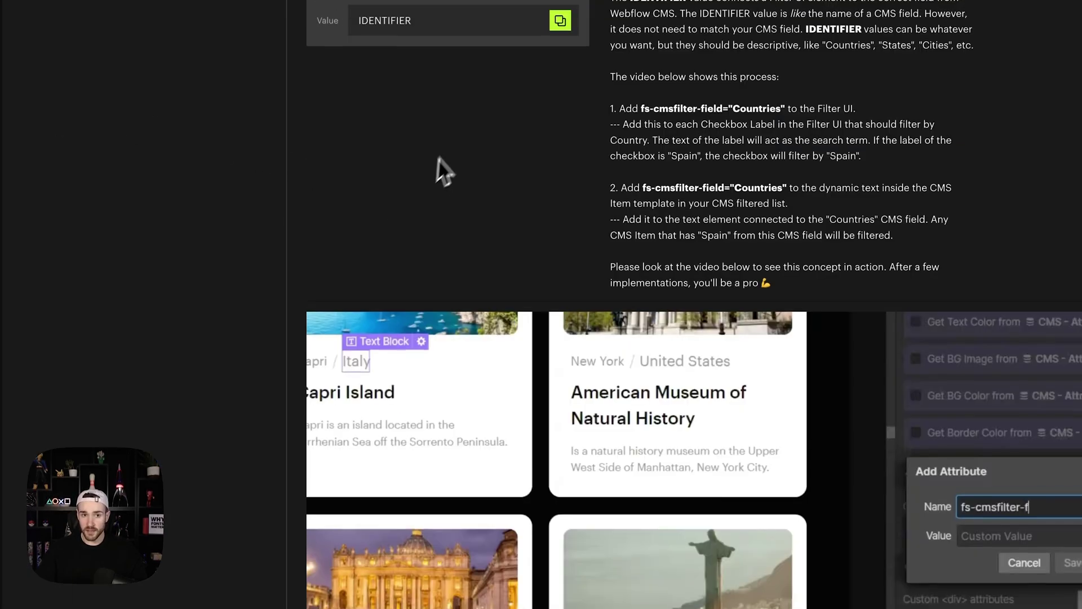
scroll(451, 192, up, 3)
scroll(473, 225, up, 2)
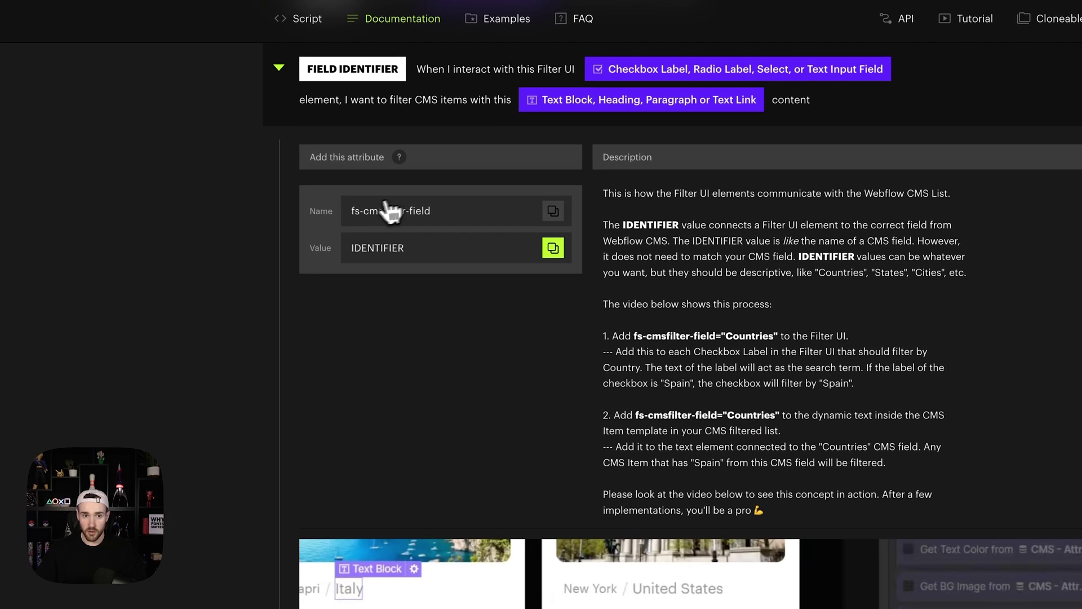
mouse_move(68, 261)
click(48, 159)
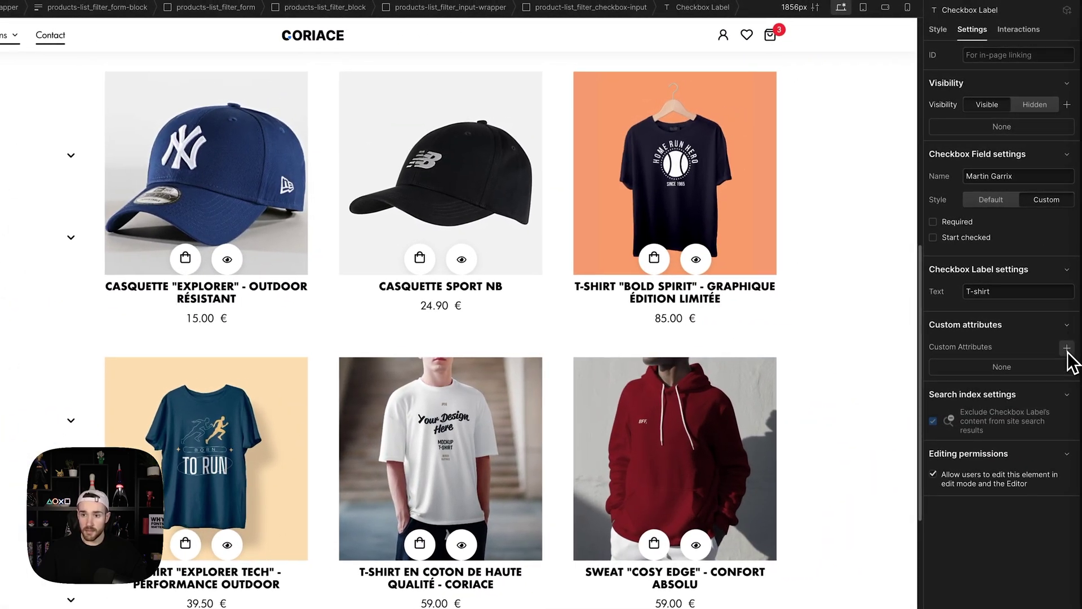
click(1067, 347)
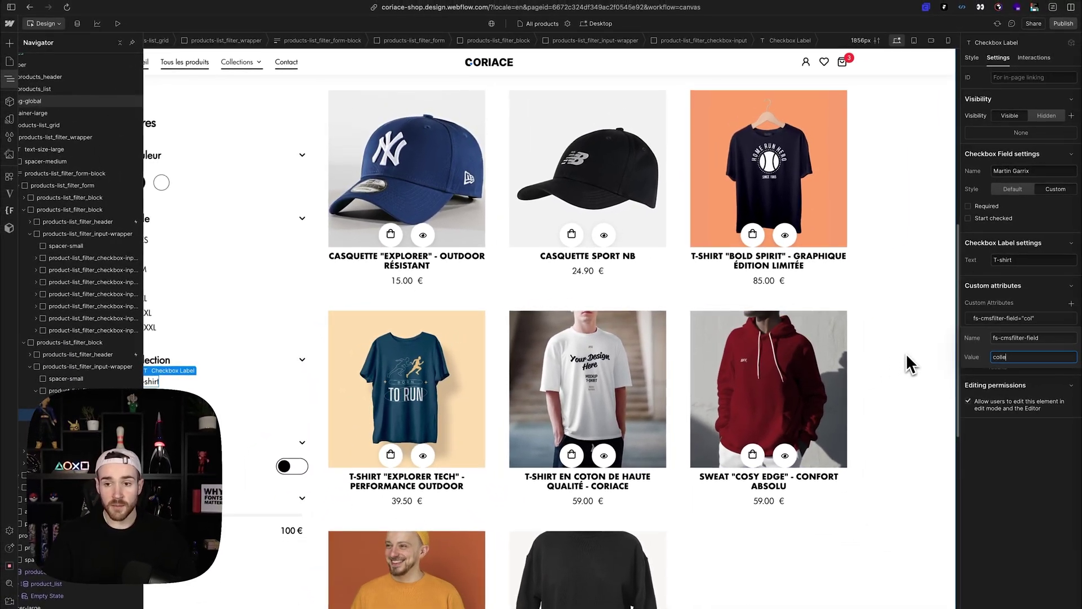
text(collection)
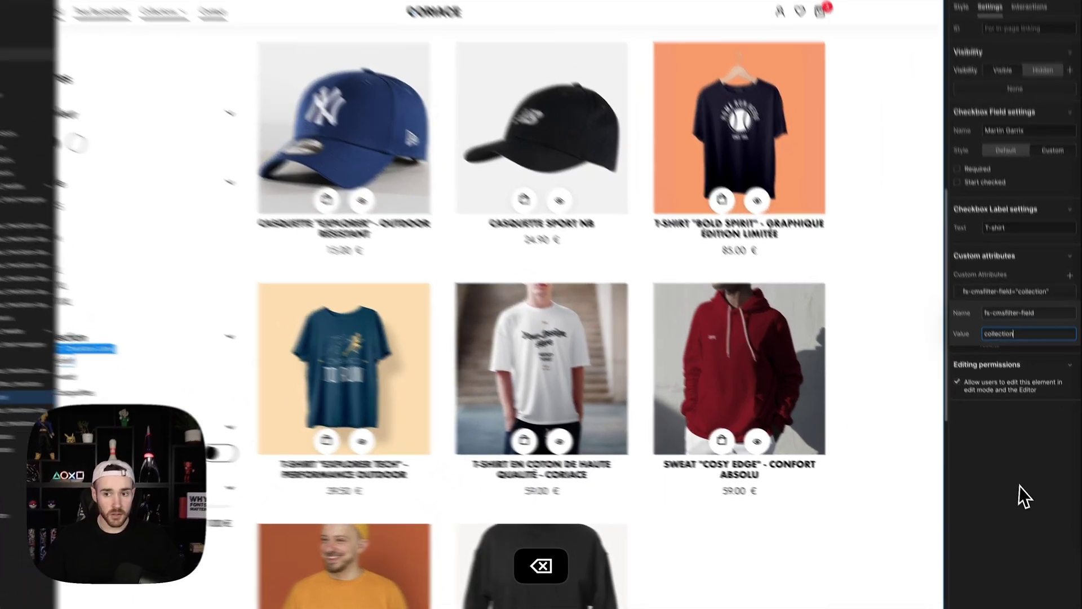
key(Return)
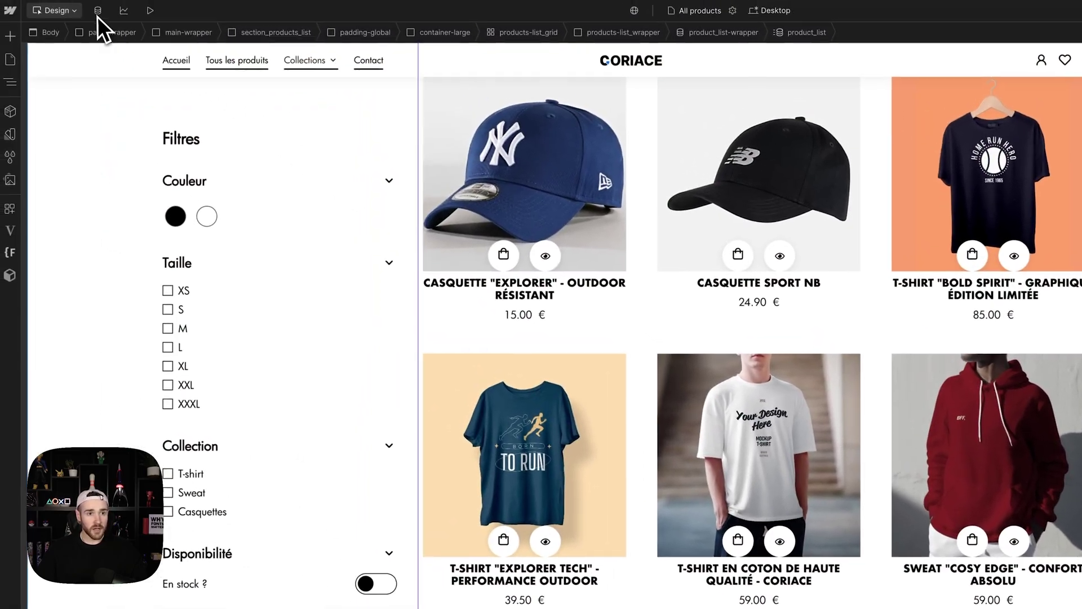
Step: Look through the shop's Ecommerce products in the CMS and return to the page design
click(97, 11)
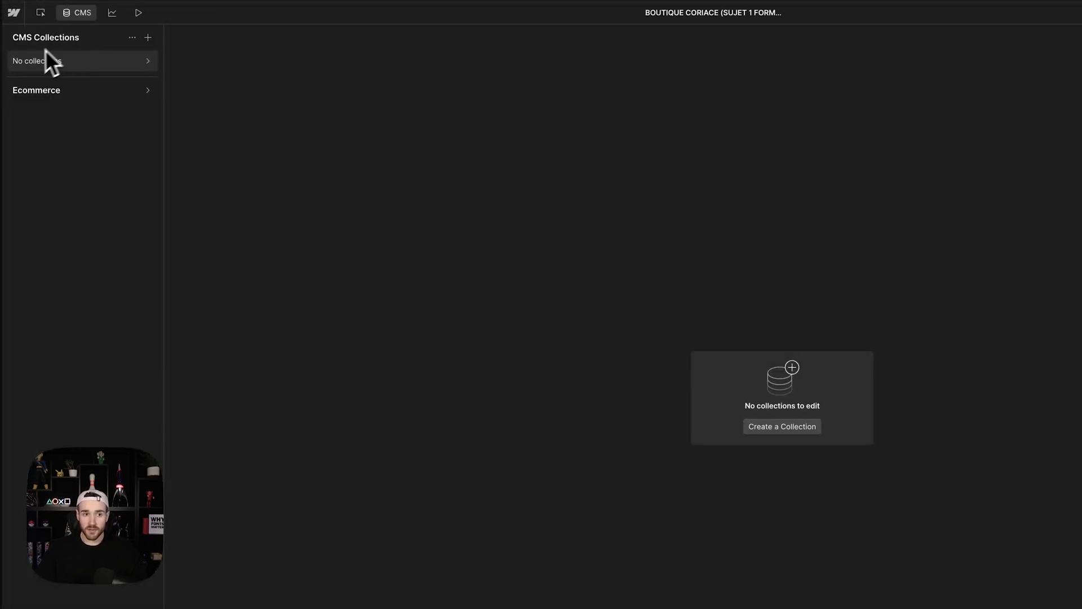
click(62, 93)
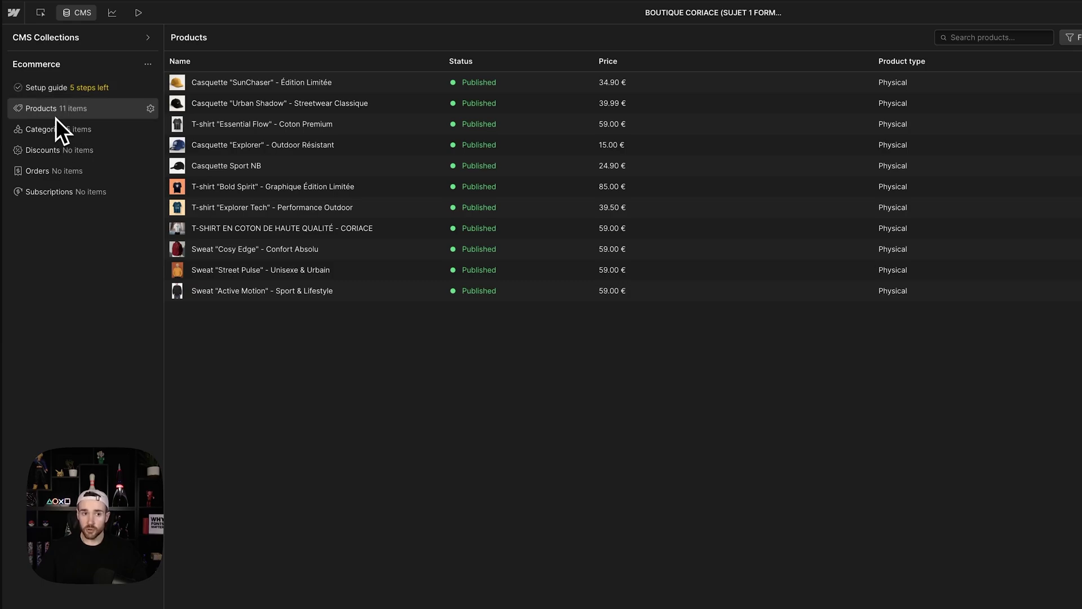
click(78, 10)
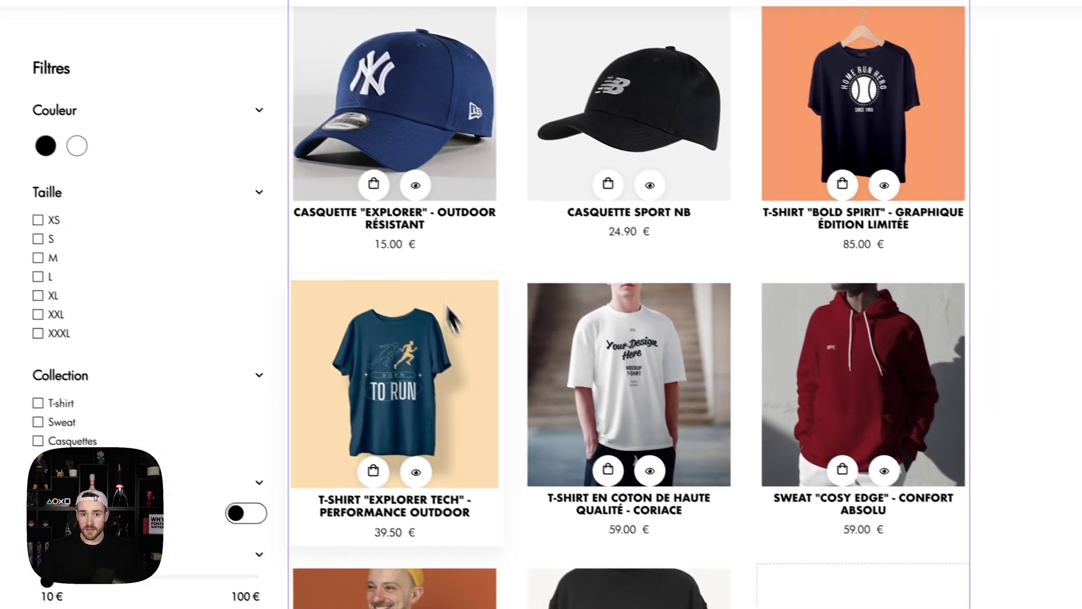
Step: Select the product_item of a product in the list and insert a Collection List inside it
scroll(410, 242, up, 3)
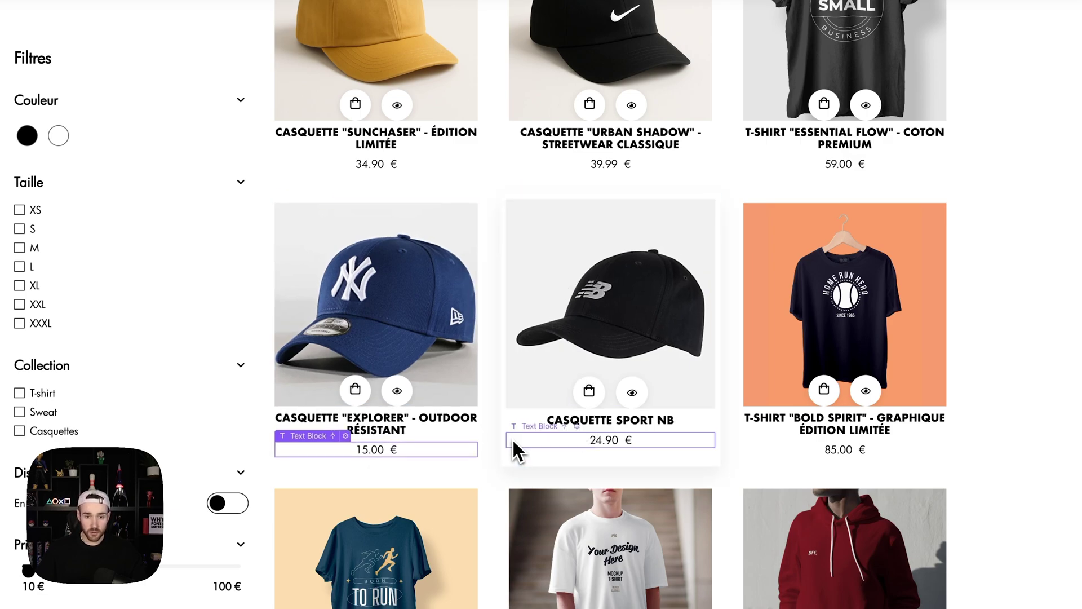
click(511, 438)
click(509, 418)
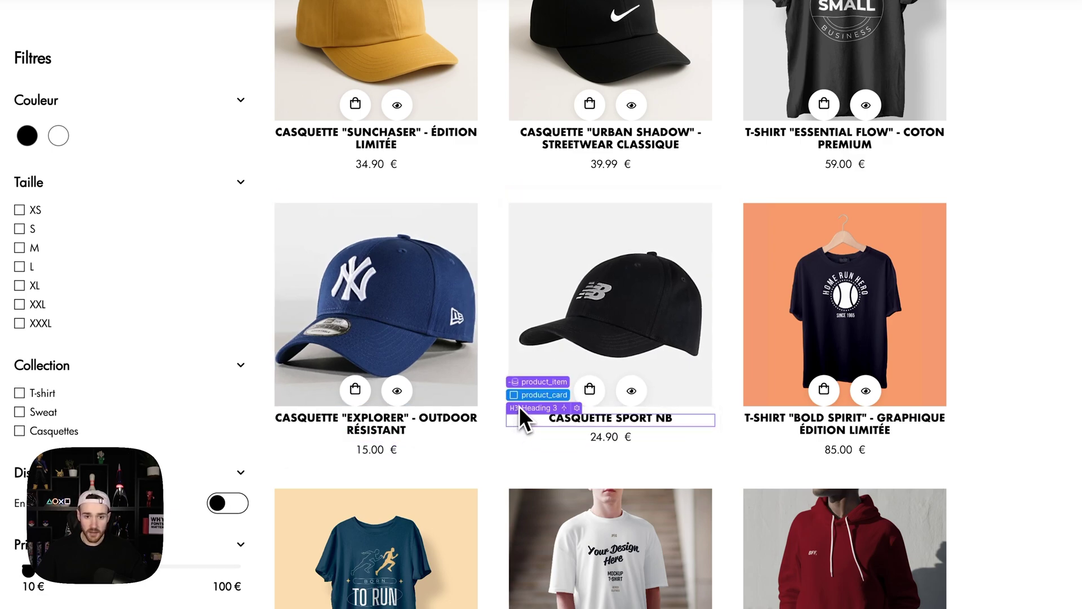
click(530, 386)
key(super+k)
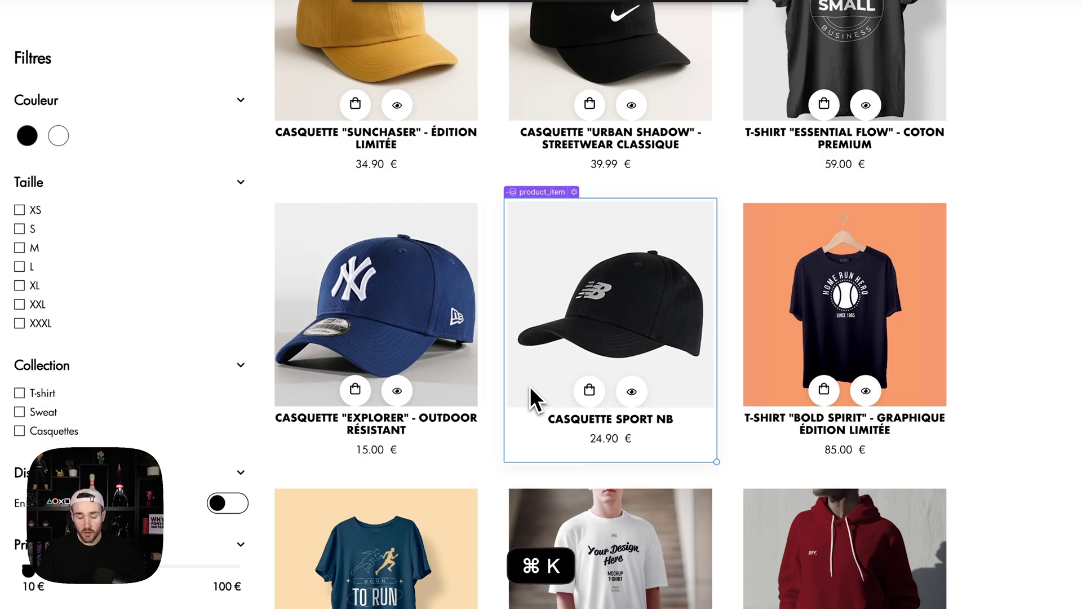
text(collection)
key(Return)
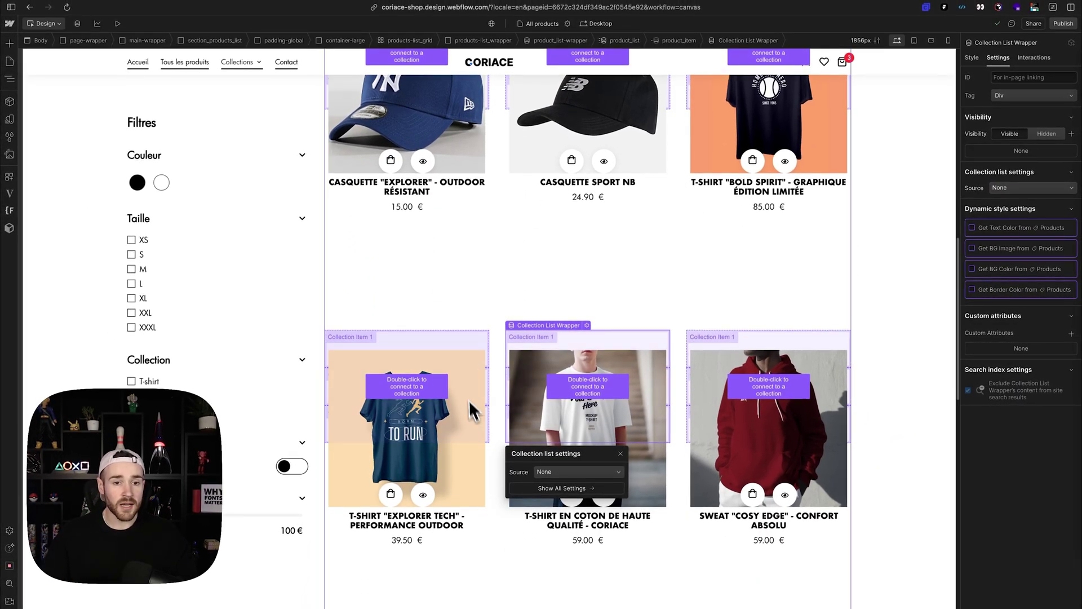
Step: Collapse the whole element tree and keep the new Collection List Wrapper inside product_item selected
scroll(704, 254, down, 2)
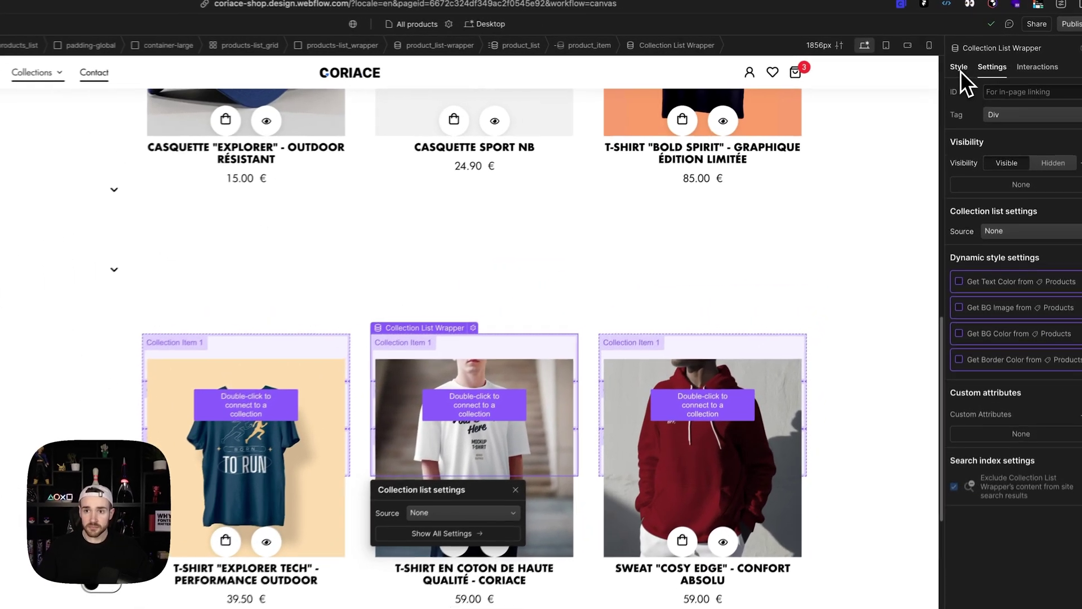
click(972, 58)
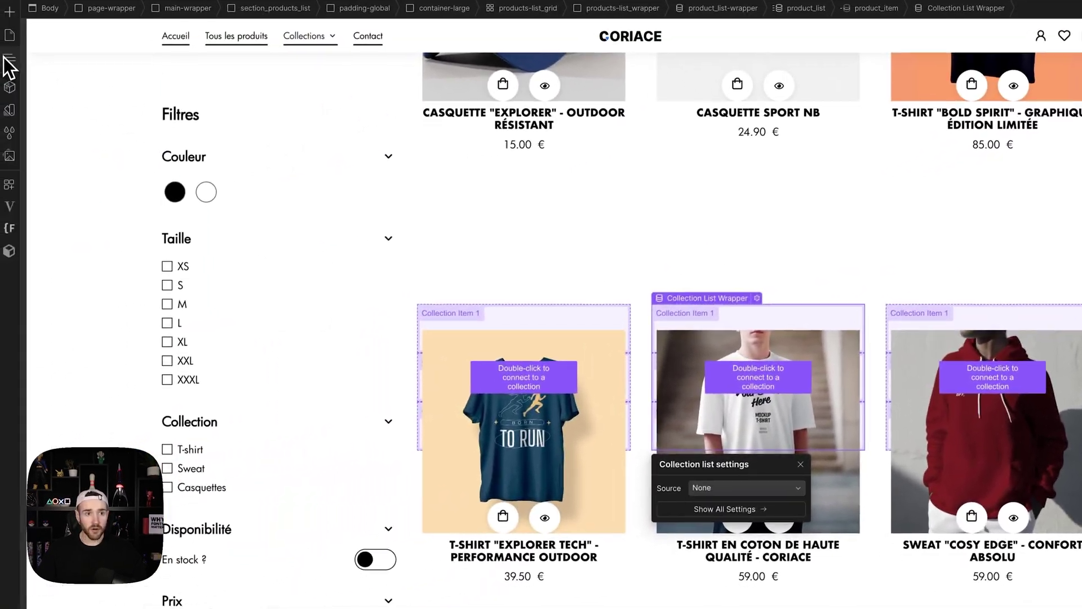
click(10, 62)
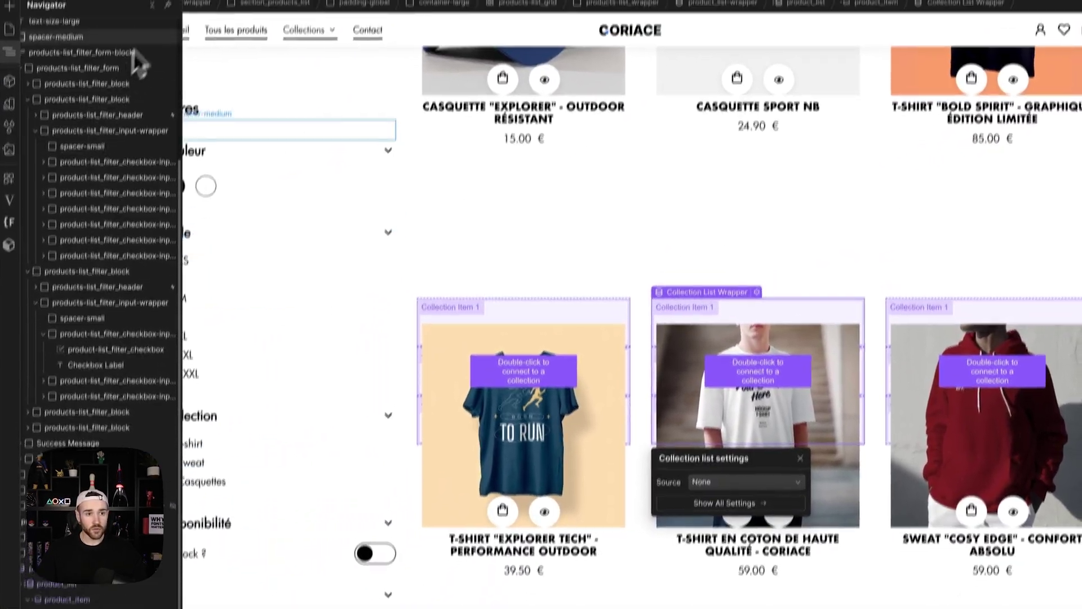
click(157, 9)
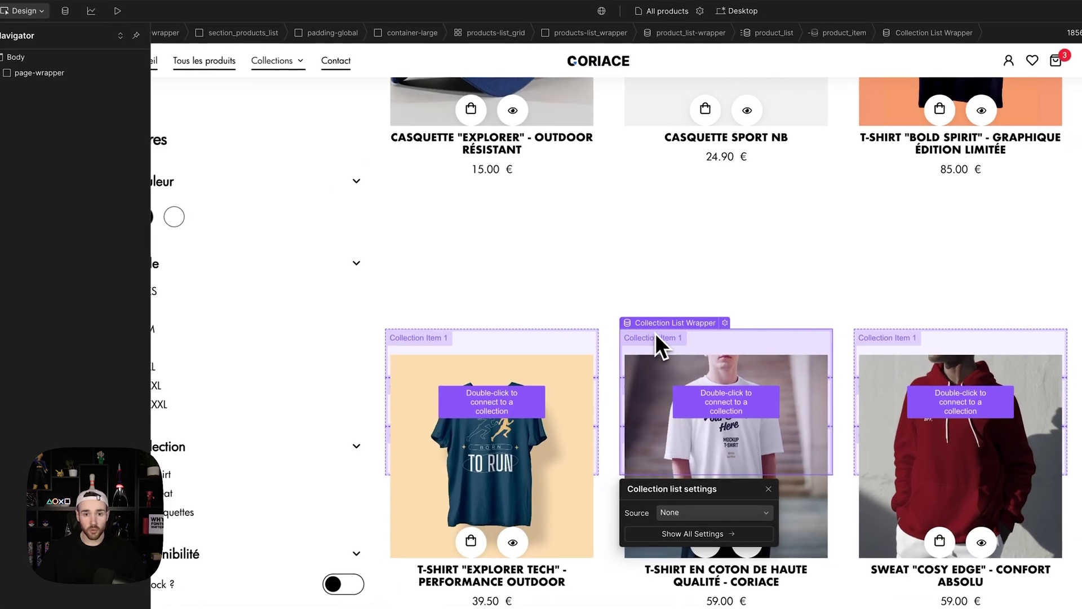
click(662, 337)
click(1, 97)
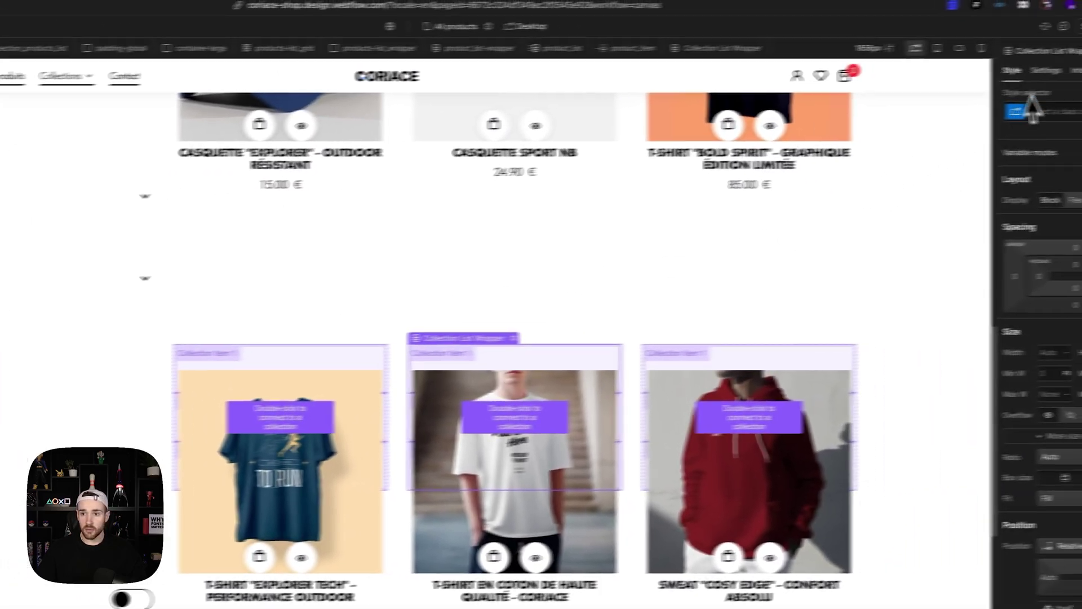
Step: Set the nested collection list's source to the Categories multi-reference field and expand its Collection List in the element tree
click(982, 81)
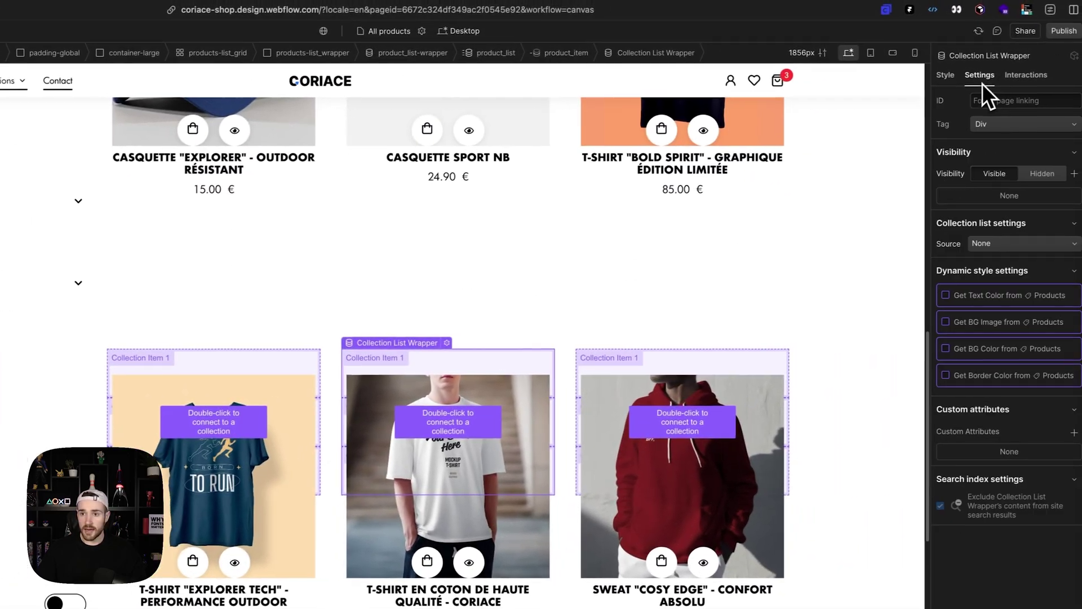
click(990, 241)
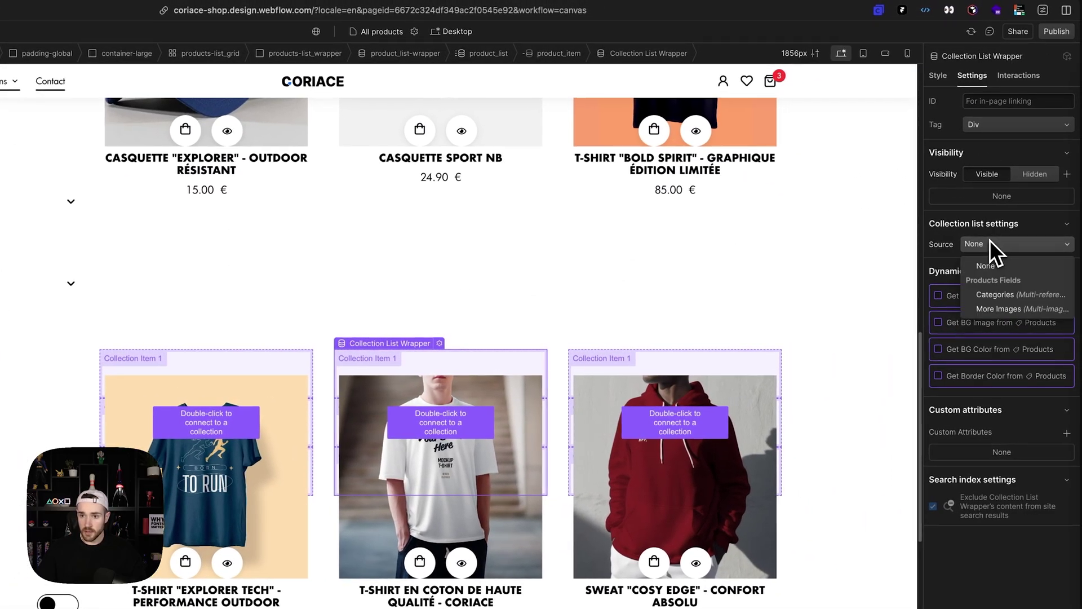
click(993, 295)
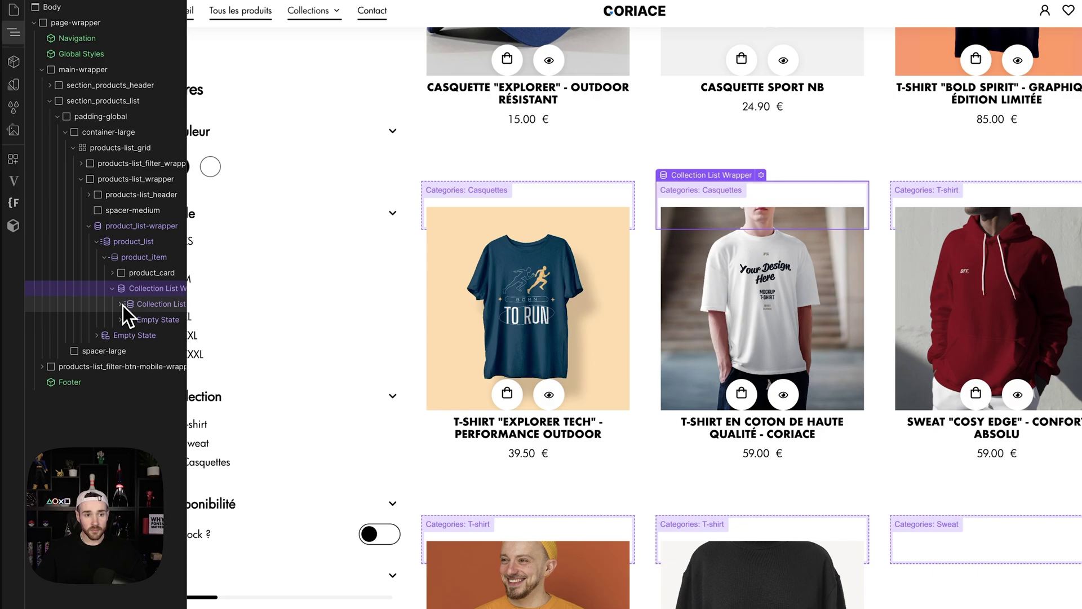
click(123, 306)
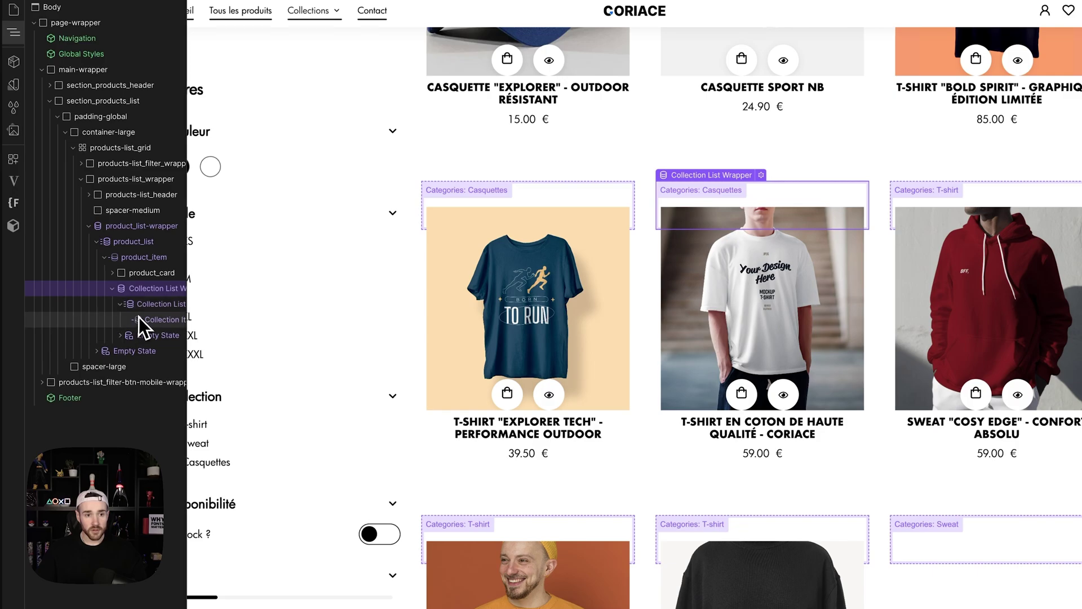
Step: Insert a Text Block inside the Collection Item of the nested Categories list
click(148, 317)
key(super+k)
text(text)
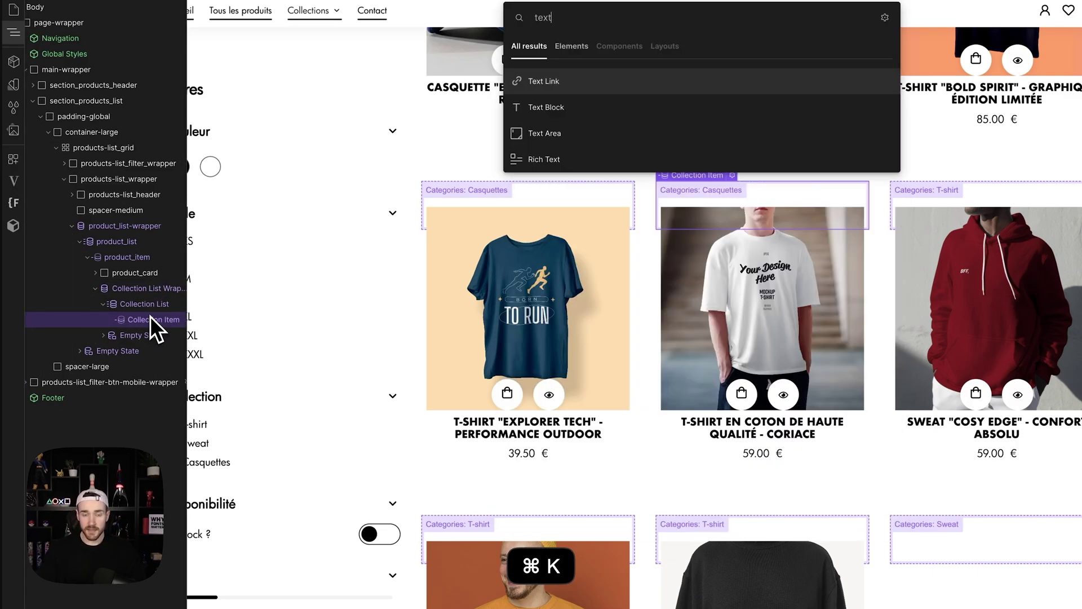
key(Down)
key(Return)
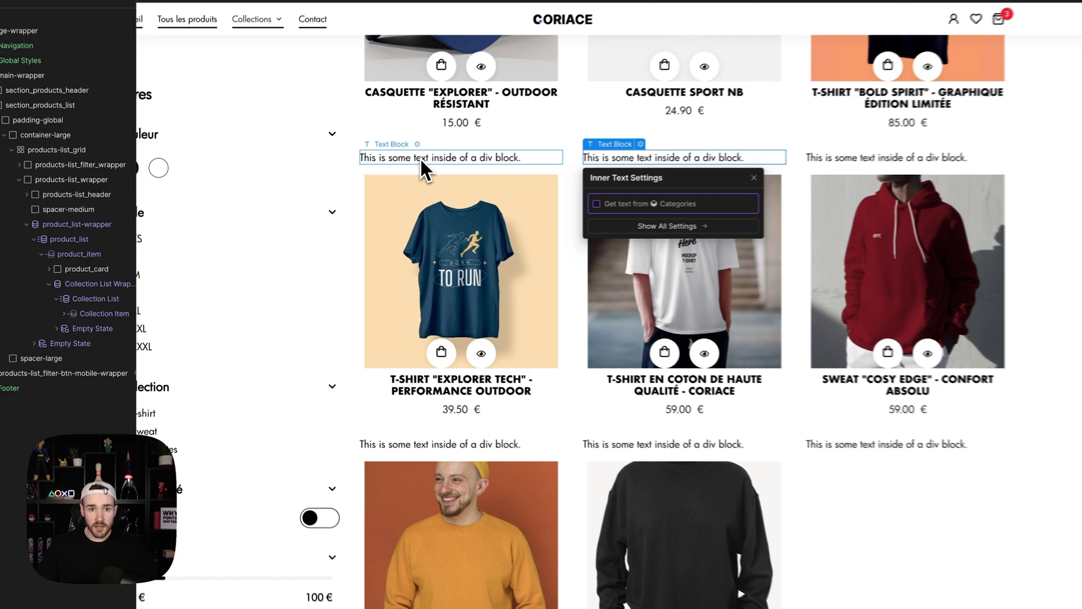
Step: Bind the new Text Block's text to the Name field of Categories
click(374, 173)
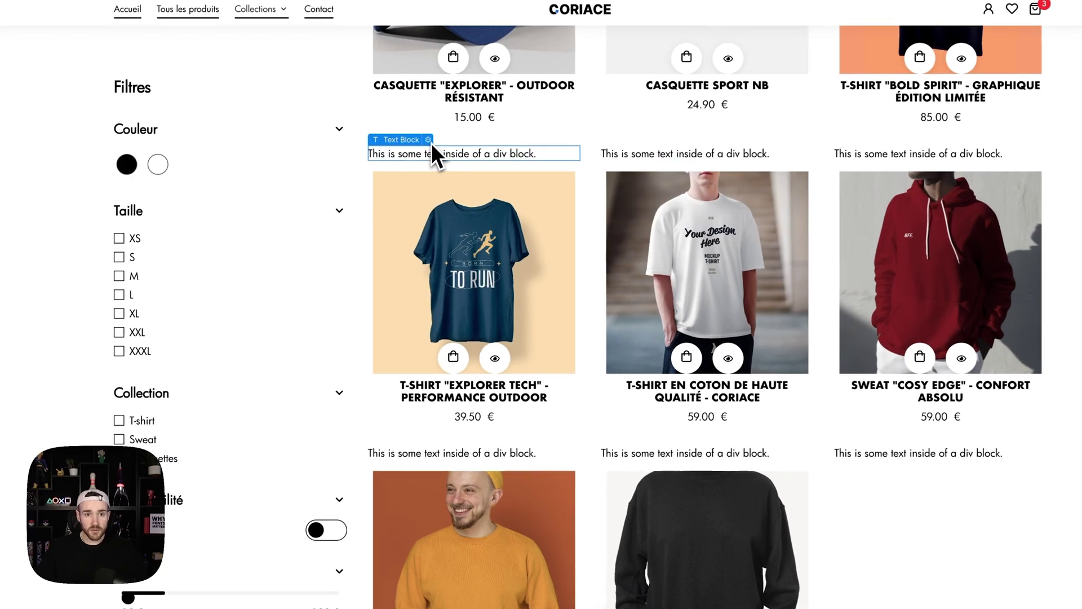
click(370, 163)
click(348, 210)
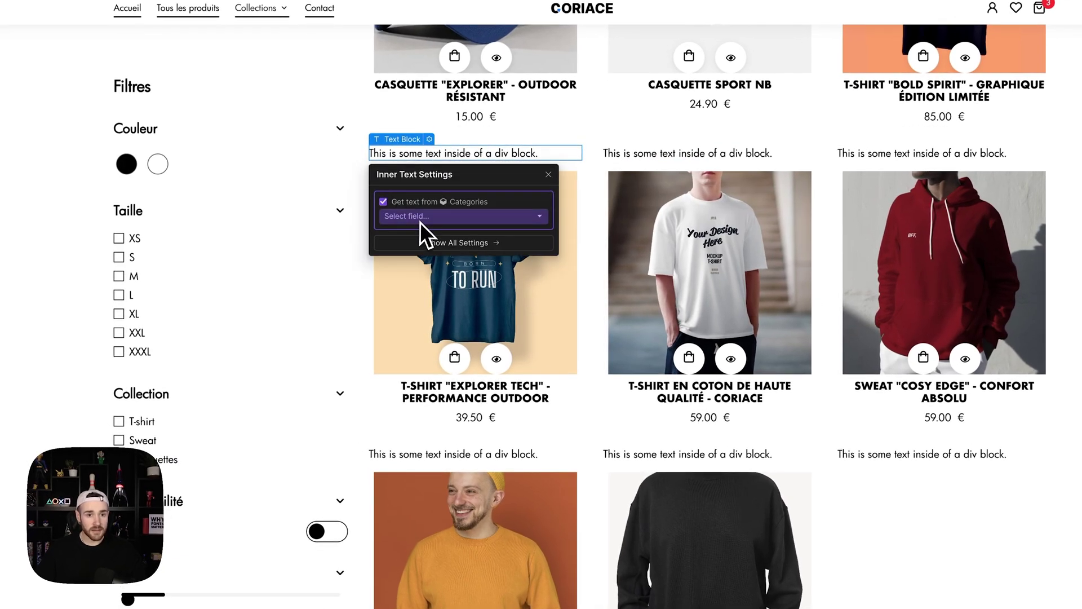
click(420, 220)
click(407, 248)
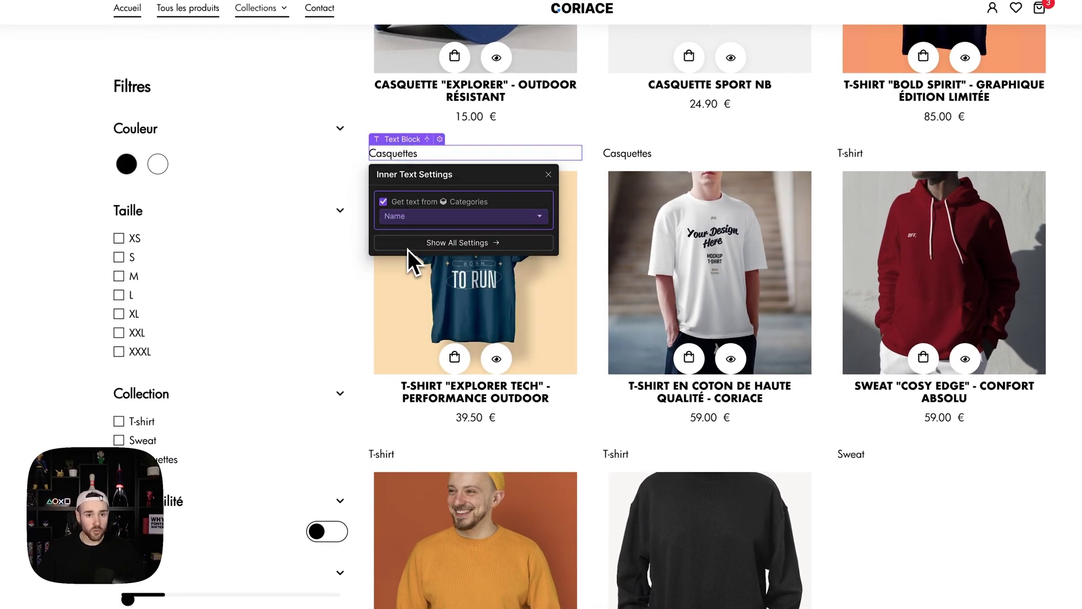
click(627, 154)
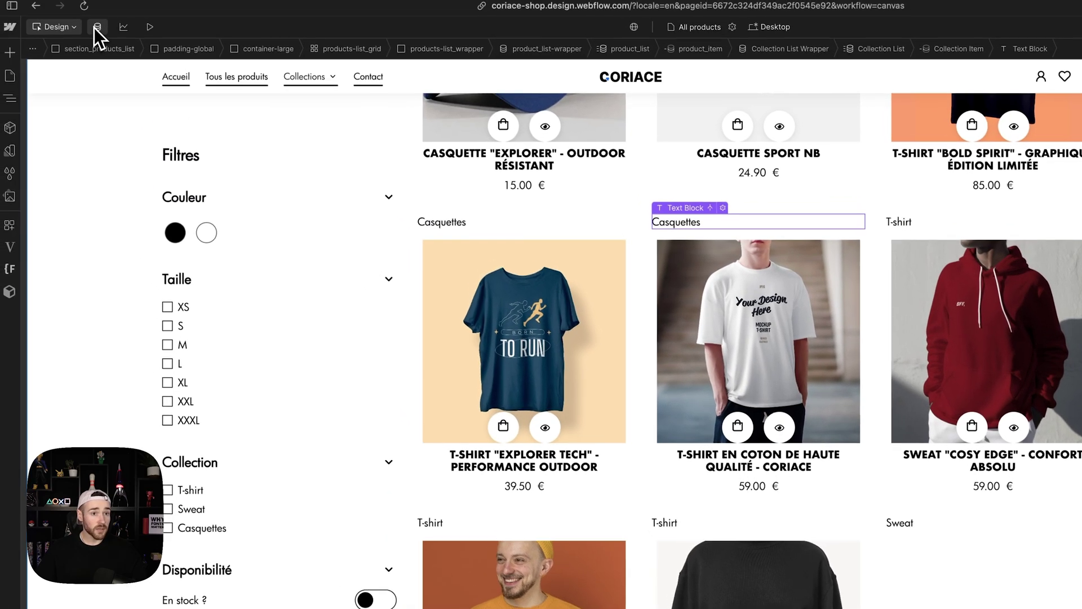
Step: Examine the fields in the Ecommerce Products collection settings in the CMS
click(96, 30)
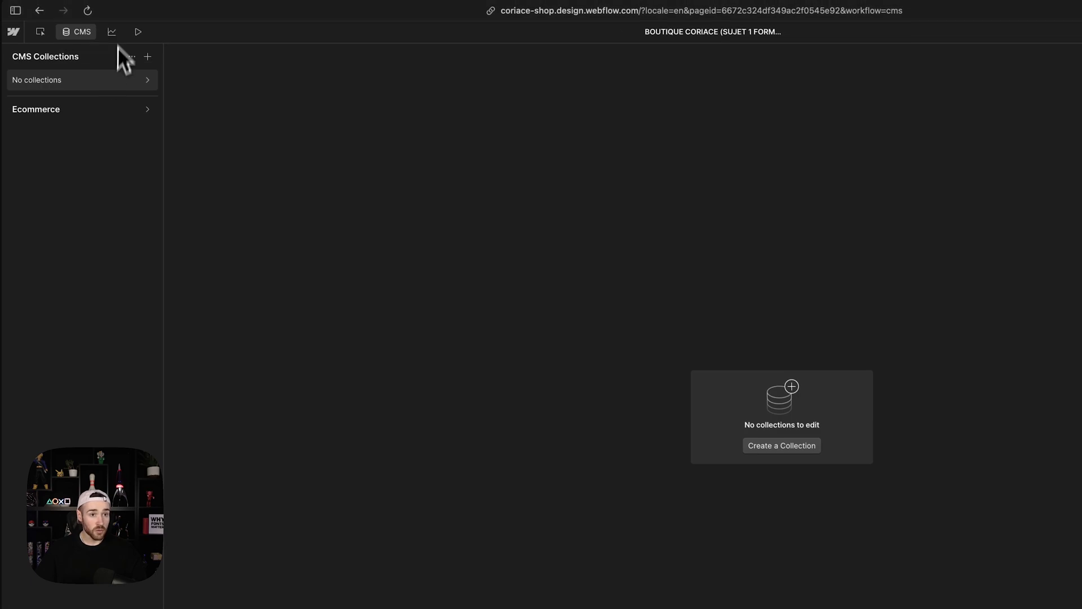
click(60, 111)
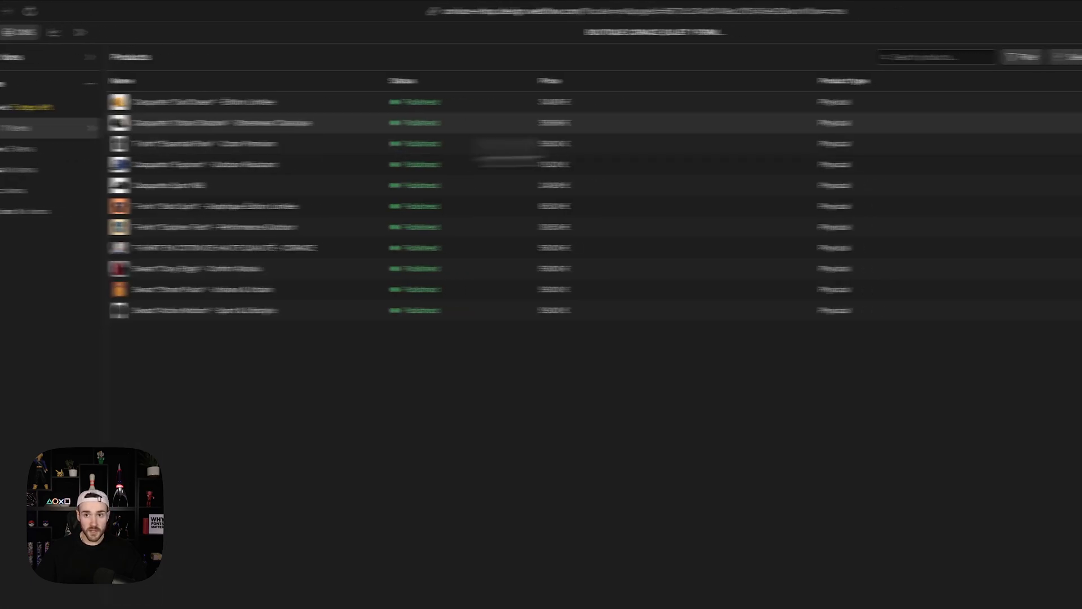
click(1023, 57)
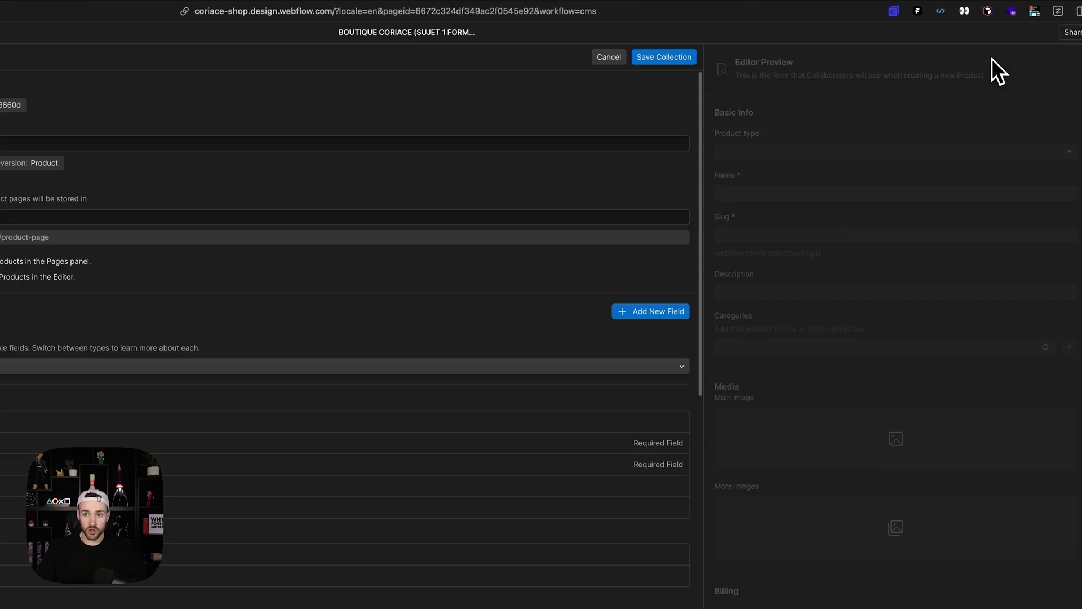
scroll(140, 395, down, 10)
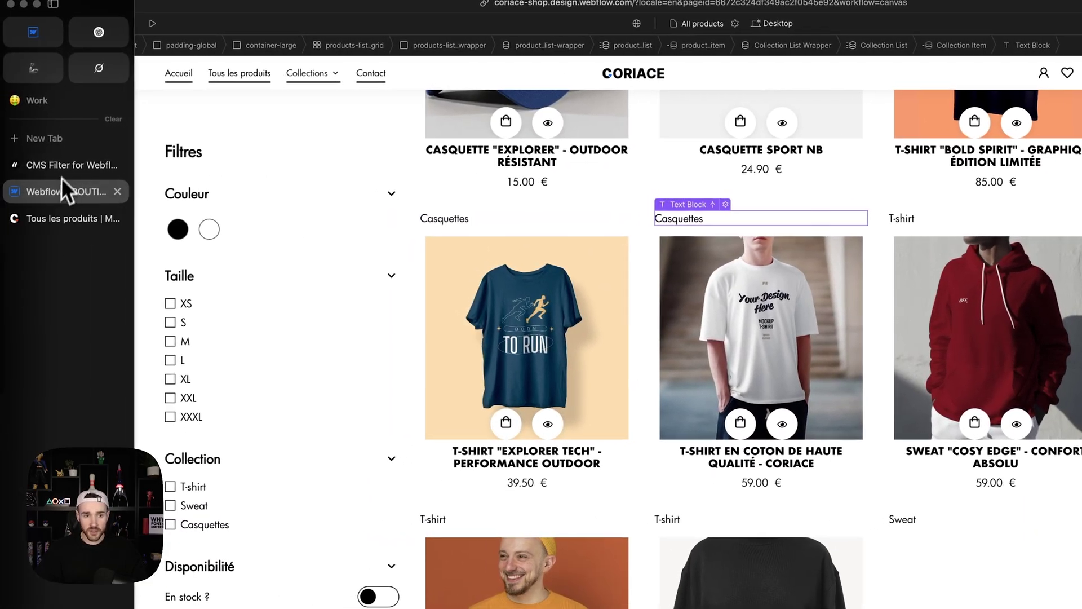
Step: Copy the fs-cmsfilter-field attribute name from the Finsweet documentation and add it to the category name Text Block with the value collection
click(64, 164)
scroll(458, 274, up, 1)
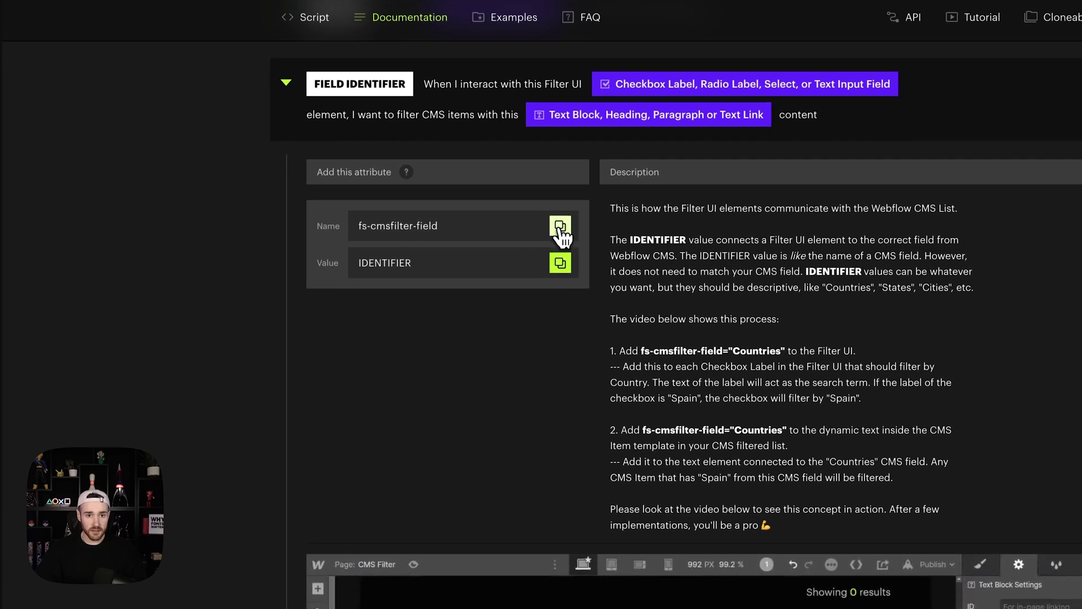
click(560, 228)
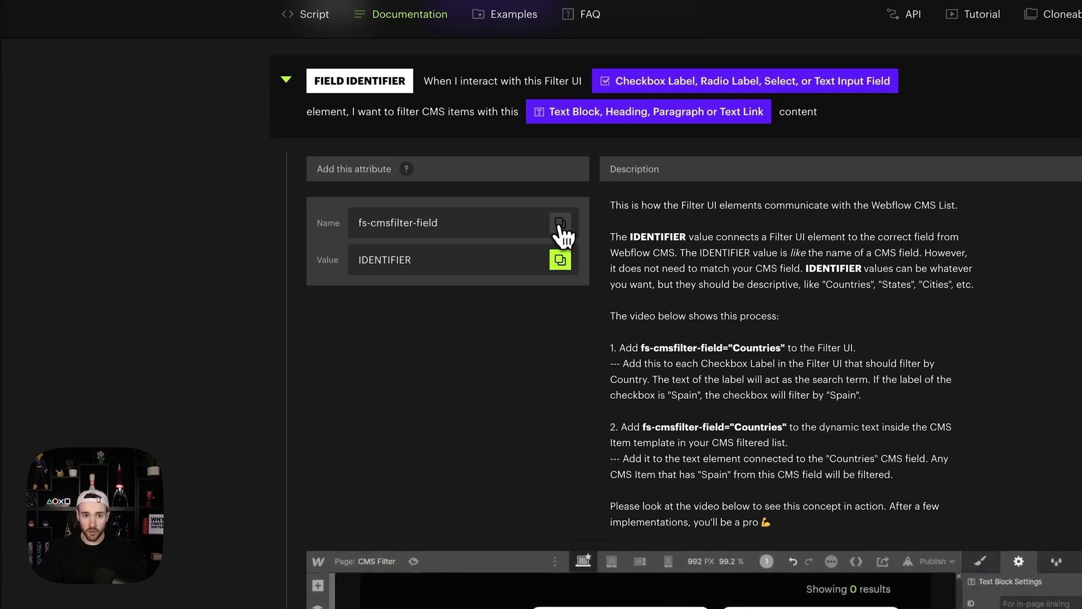
click(54, 184)
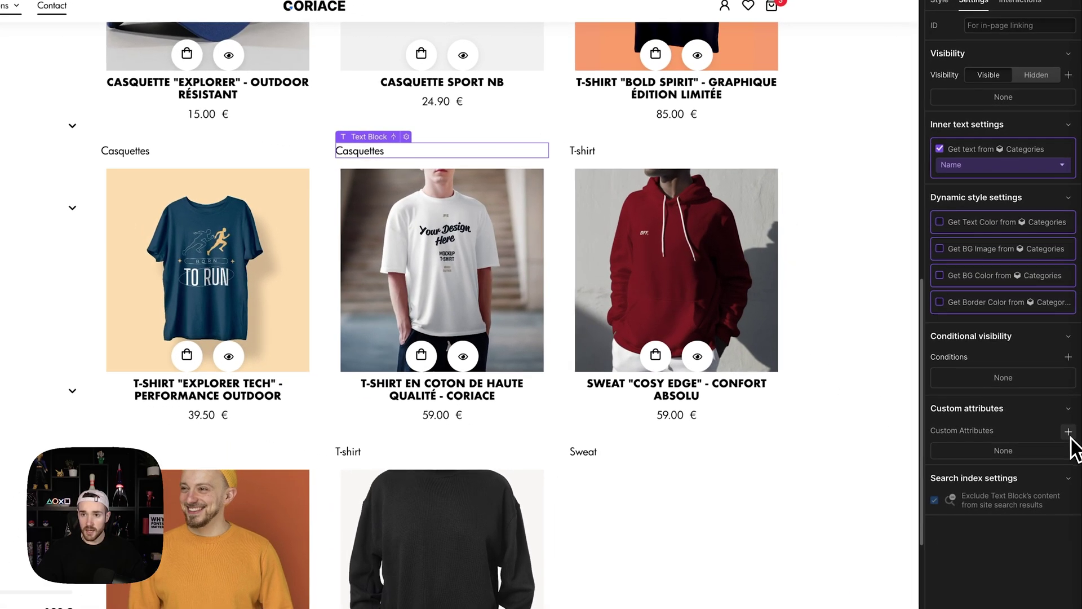
click(1067, 431)
key(super+v)
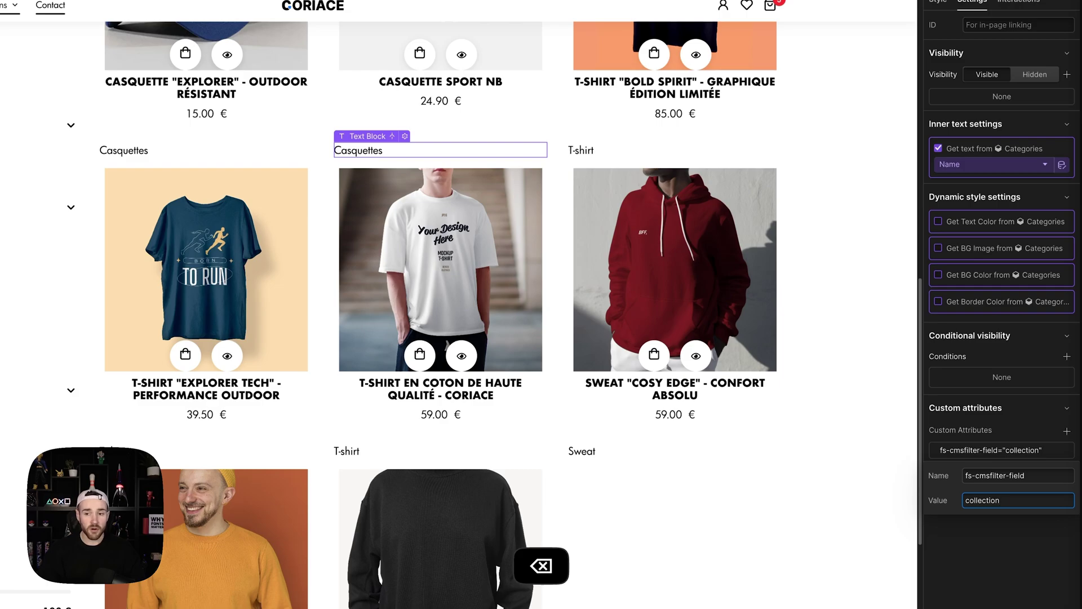
key(Return)
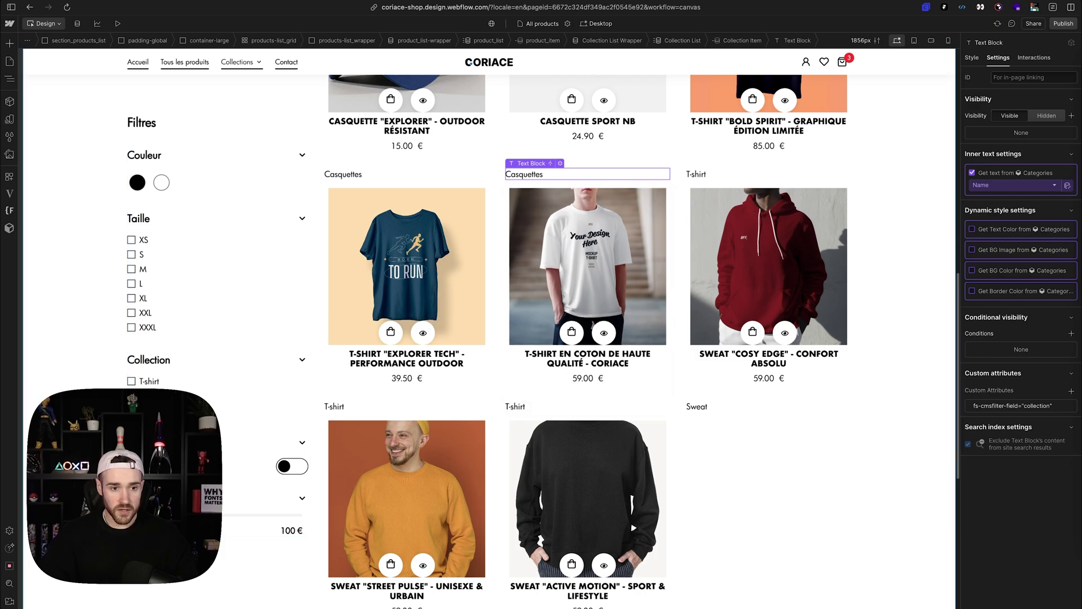
Step: Copy the fs-cmsfilter-field attribute name from the T-shirt checkbox label in the Collection filter
click(471, 326)
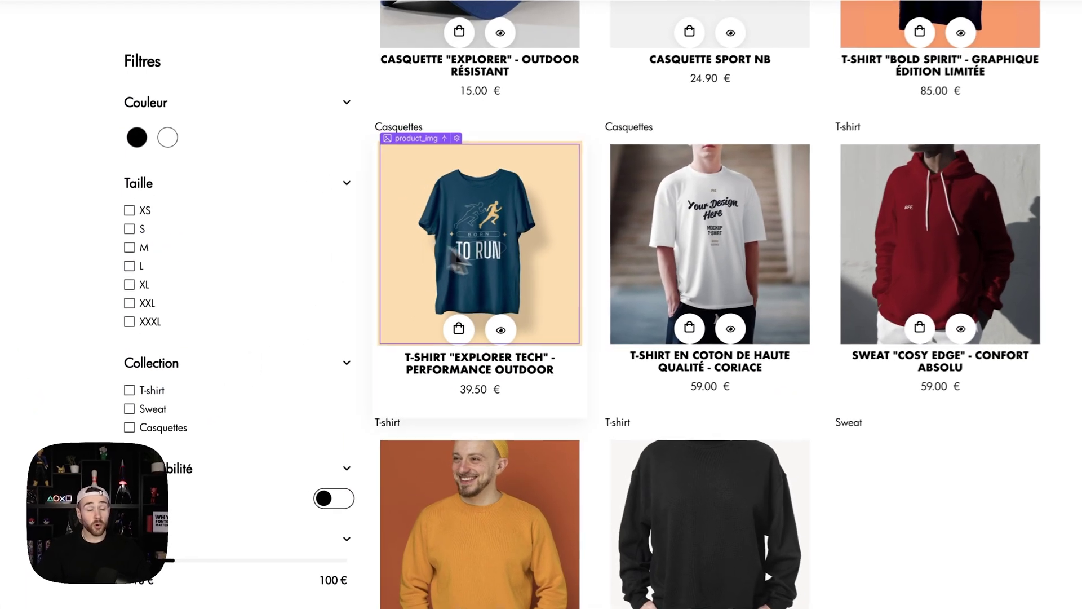
click(158, 391)
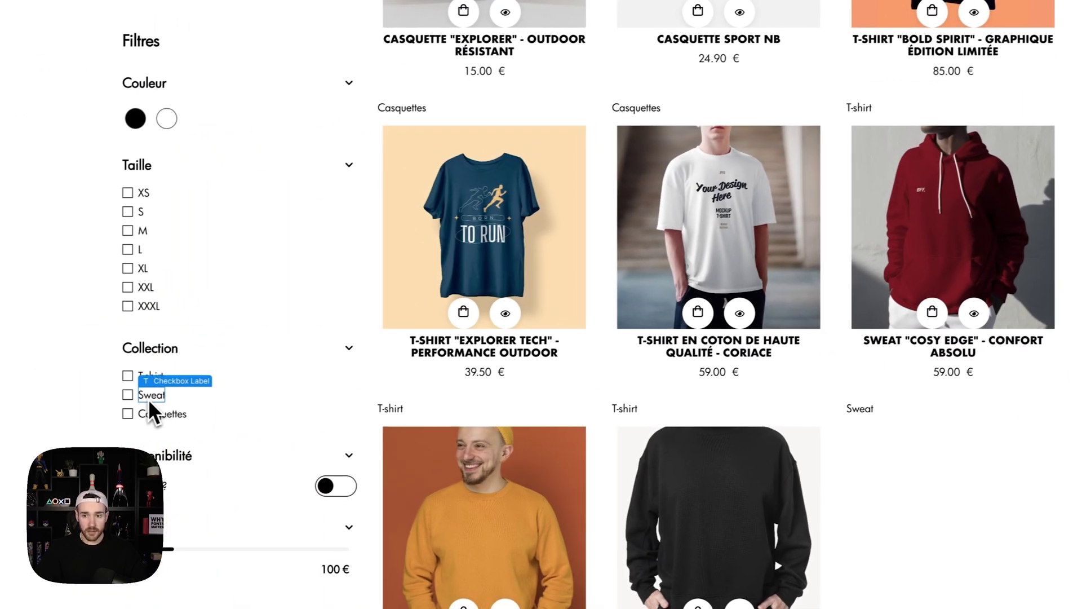
click(168, 414)
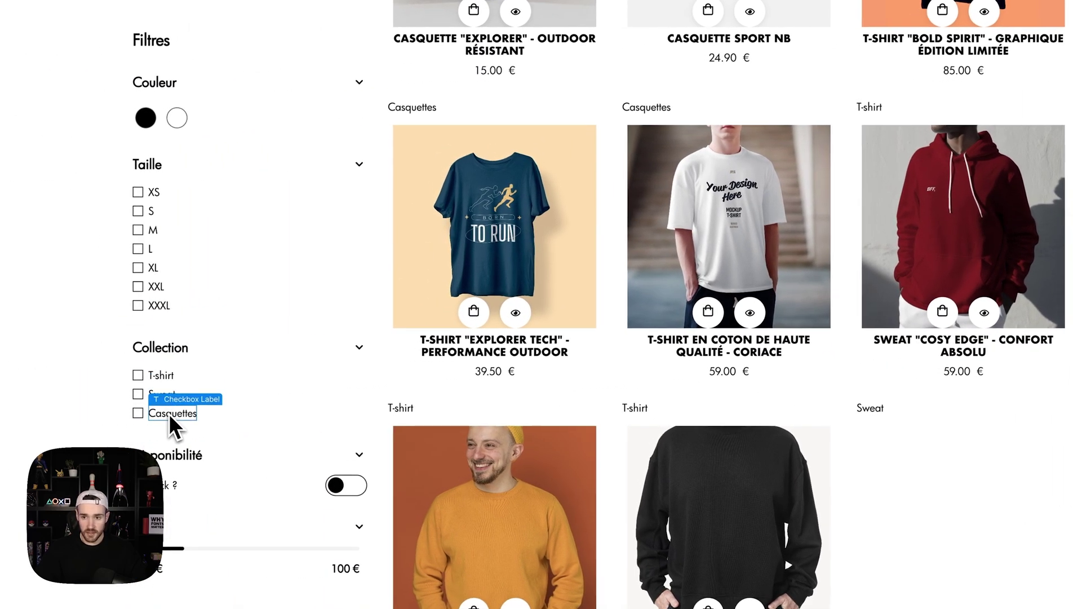
click(166, 375)
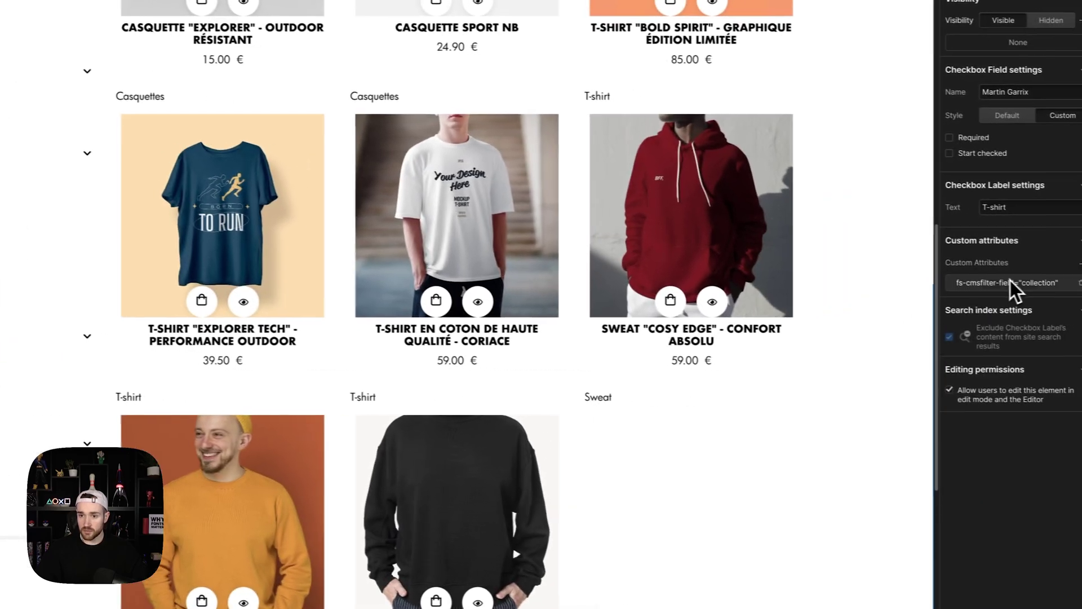
click(946, 287)
triple_click(928, 308)
key(super+c)
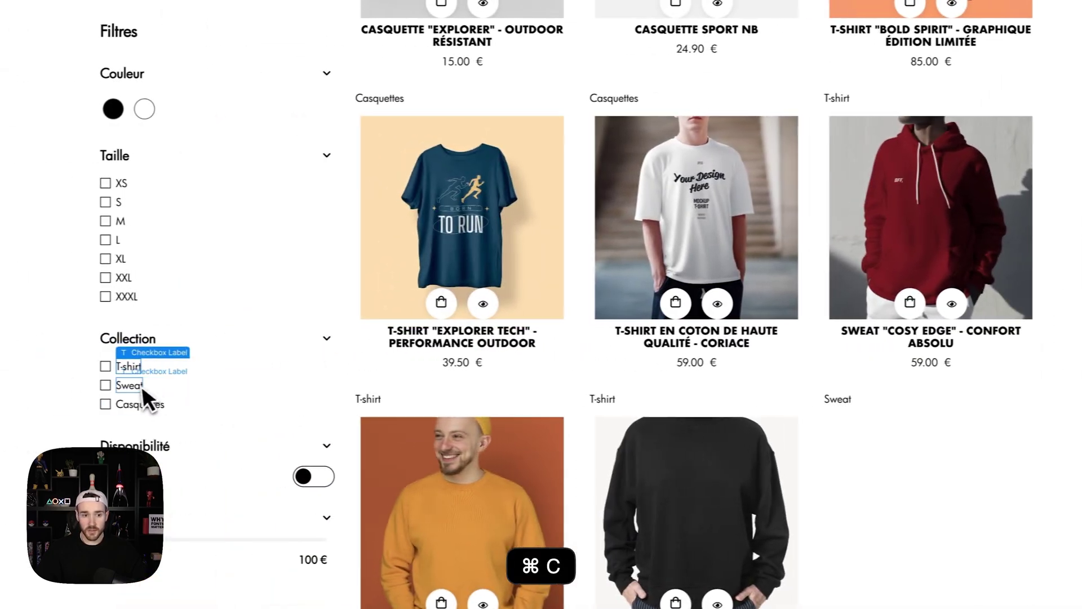
Step: Add the custom attribute fs-cmsfilter-field with the value collection to the Sweat checkbox label
click(11, 385)
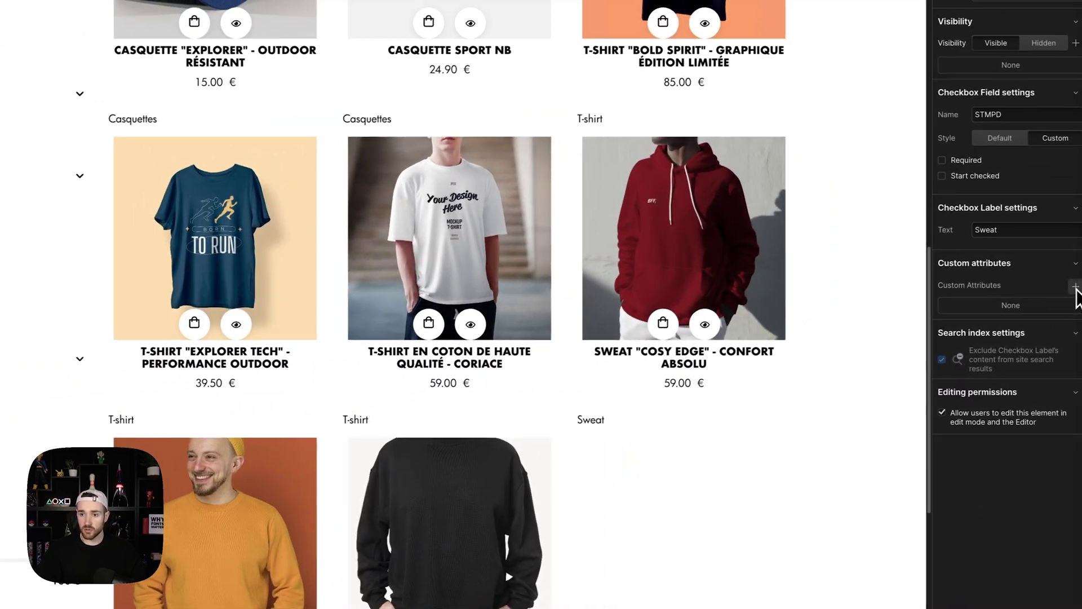
click(1075, 287)
key(super+v)
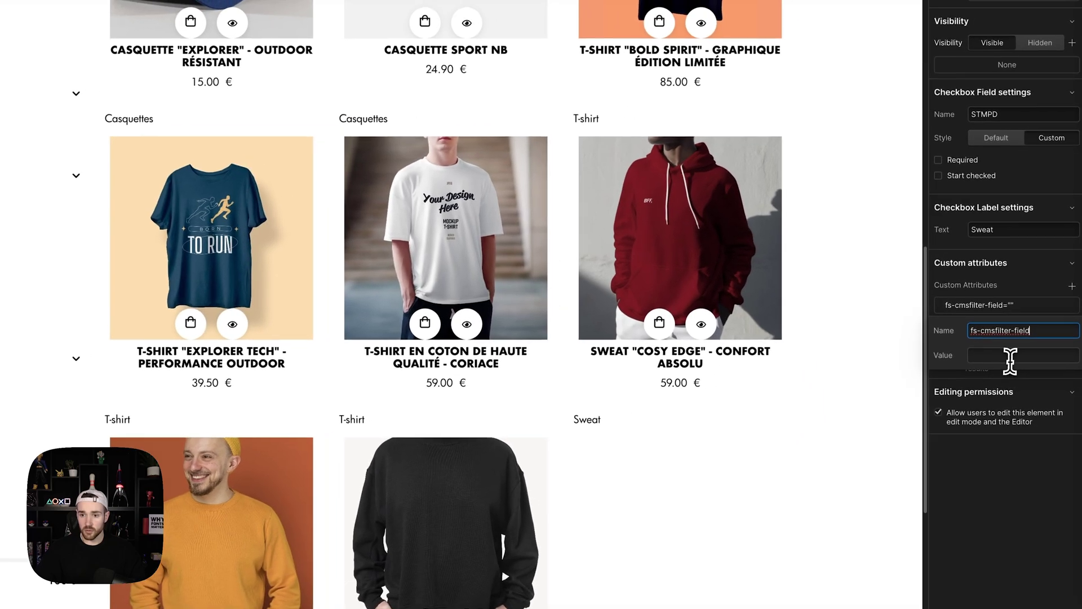
click(1058, 348)
text(co)
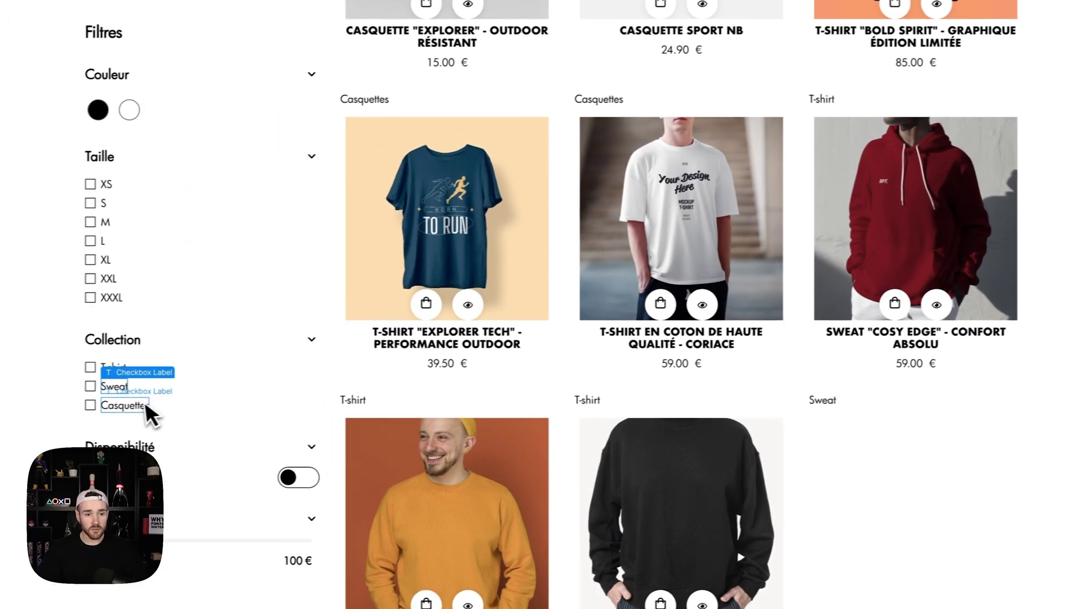
Step: Add the custom attribute fs-cmsfilter-field with the value collection to the Casquettes checkbox label
click(150, 402)
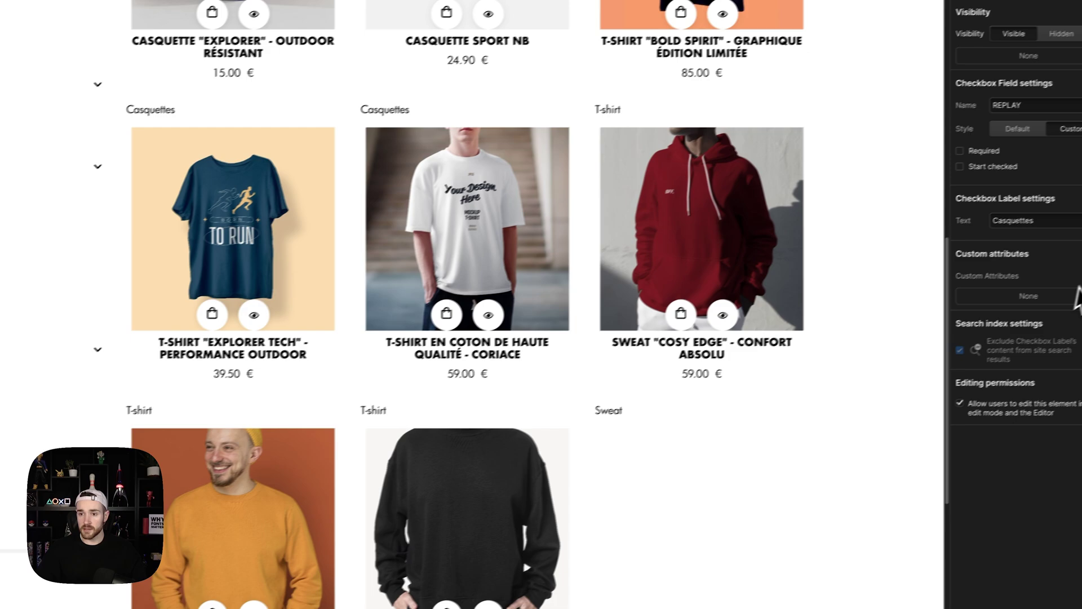
click(1077, 279)
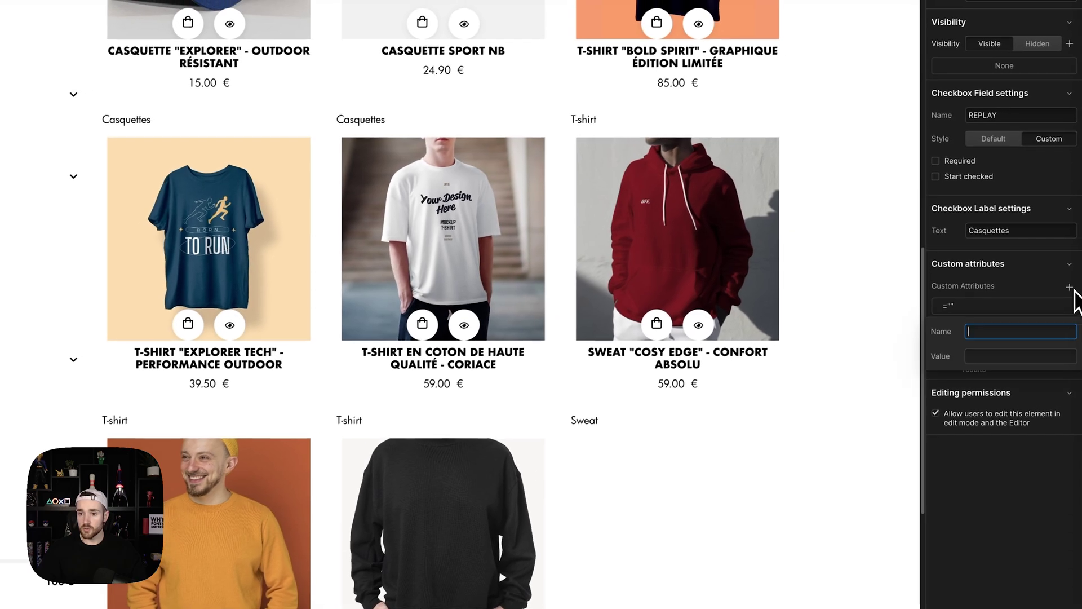
key(super+v)
click(1040, 345)
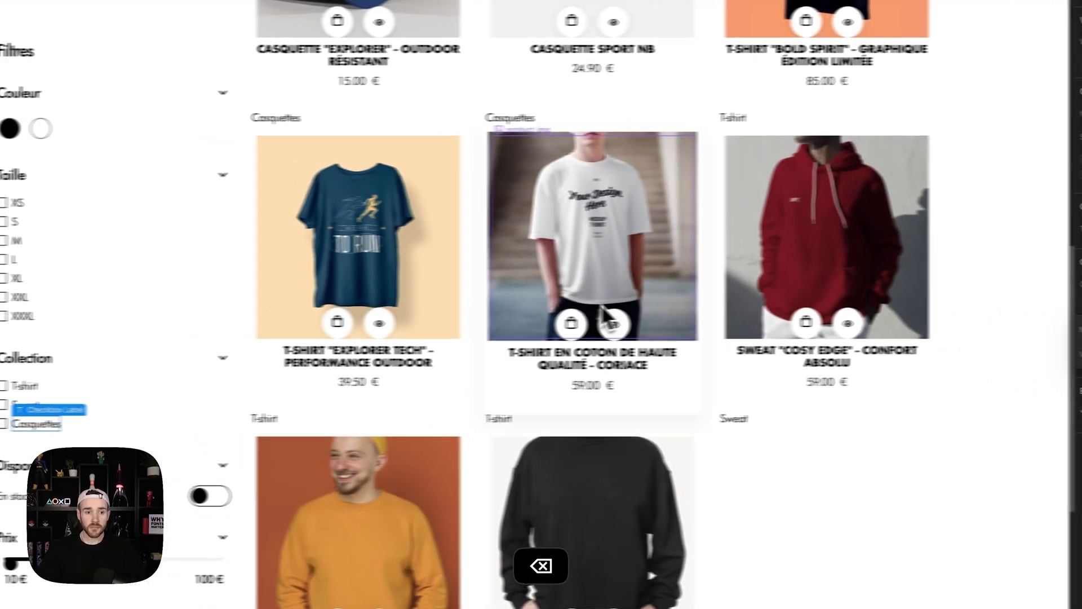
Step: Publish the site to the coriace-shop.webflow.io staging domain and open the live All products page
click(453, 308)
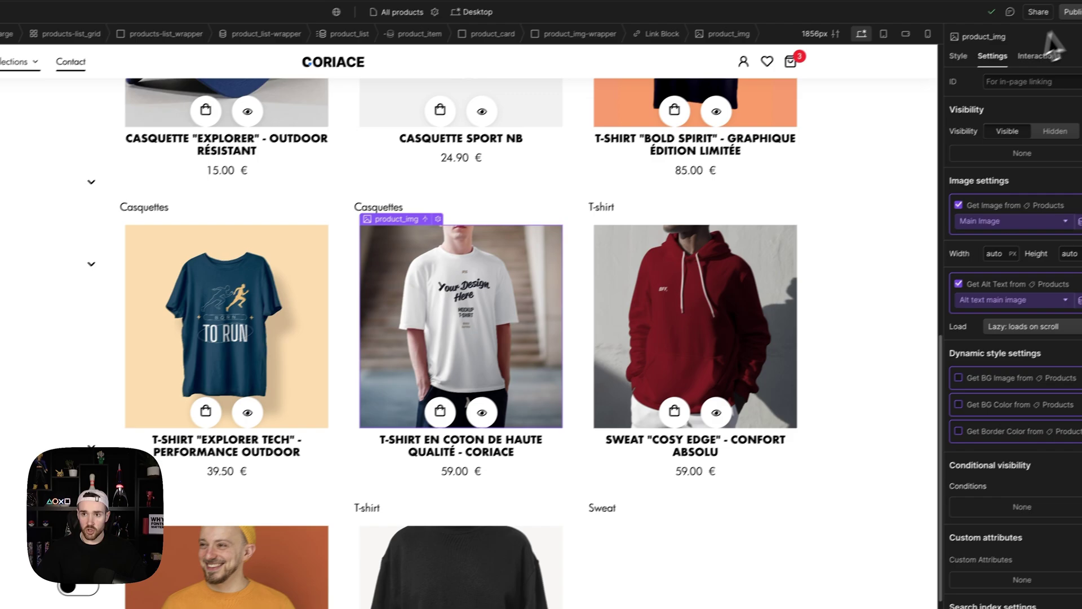
click(1071, 12)
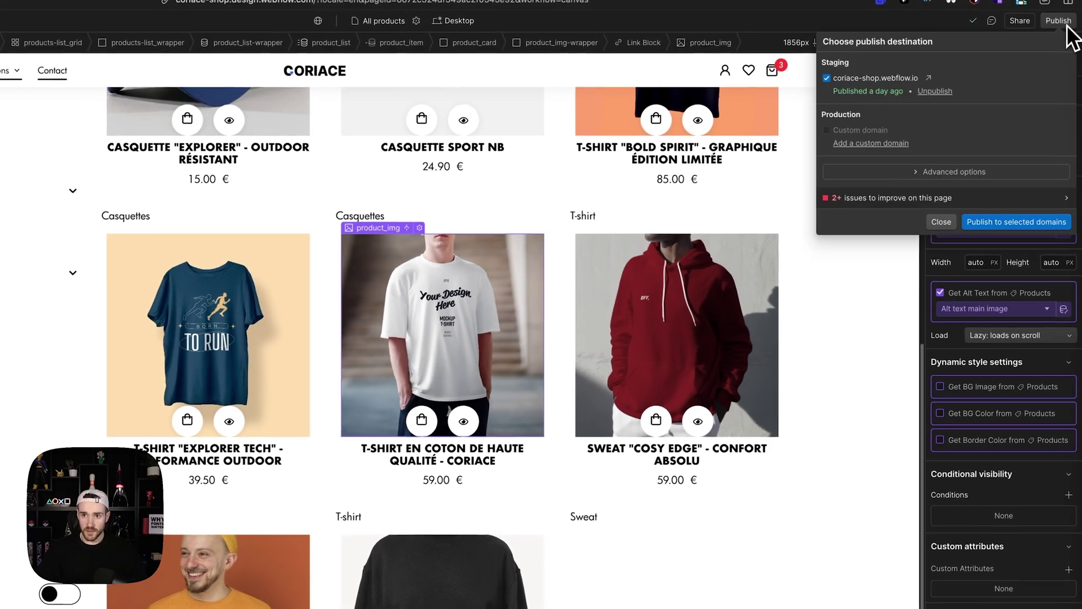
click(1002, 217)
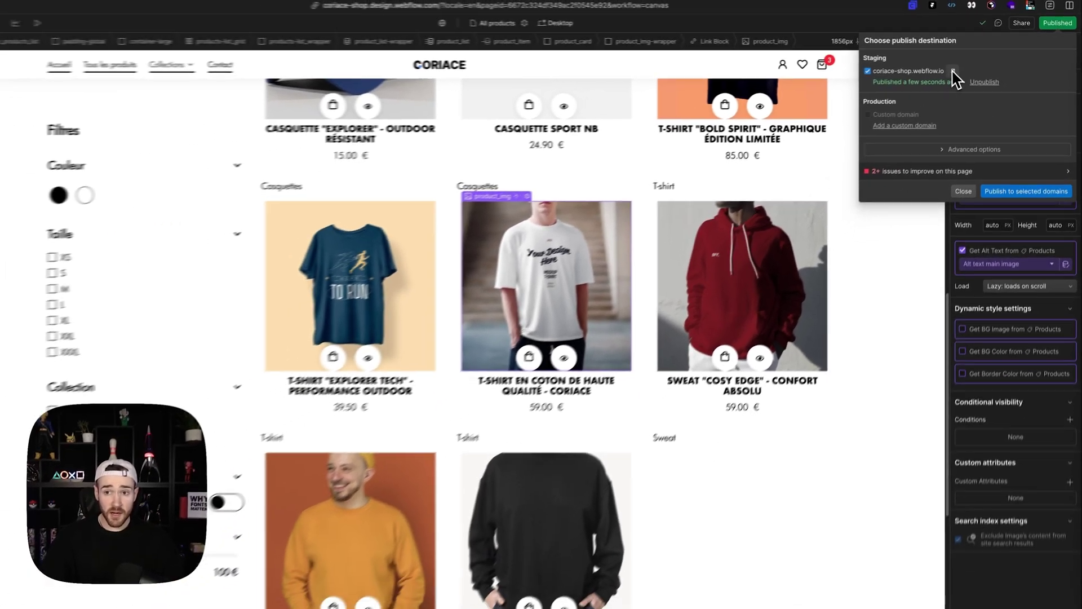
click(936, 102)
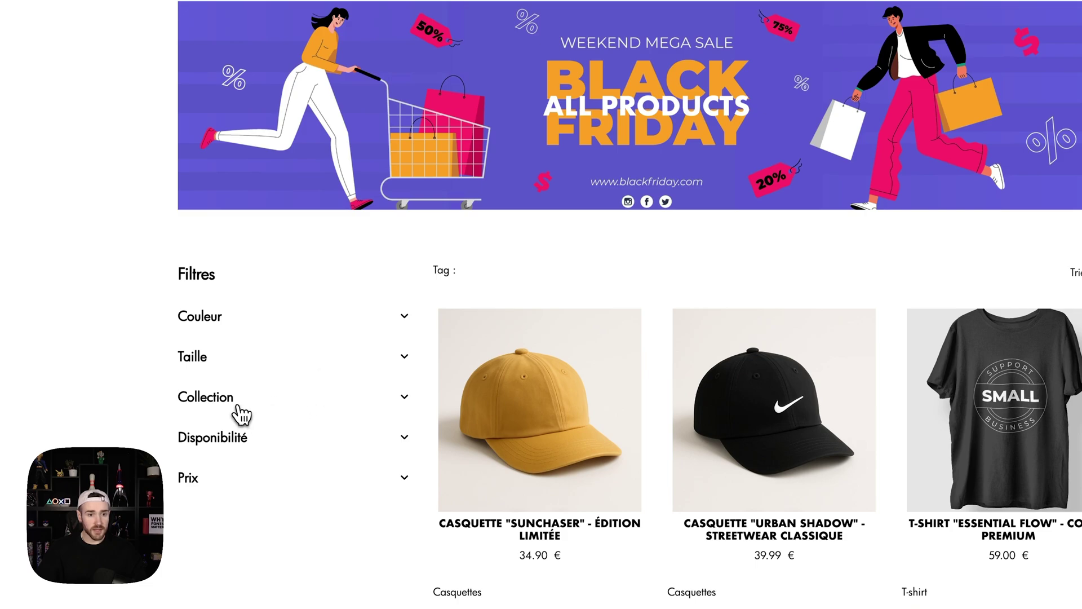
Step: Test the Collection filter on the published page with T-shirt, Sweat and Casquettes individually, then with Casquettes and Sweat combined
scroll(254, 422, down, 1)
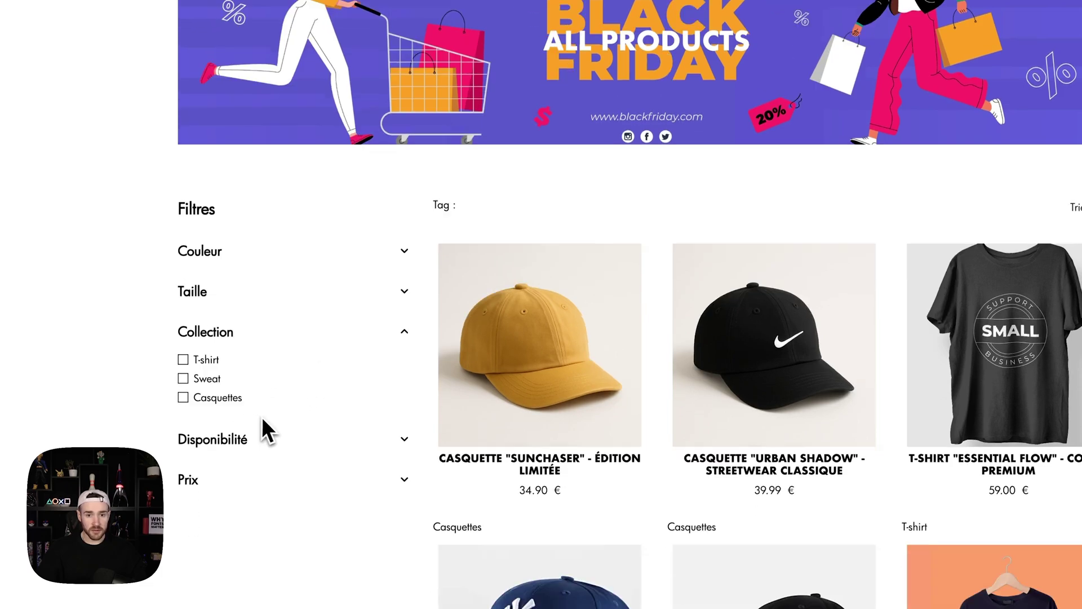
click(184, 359)
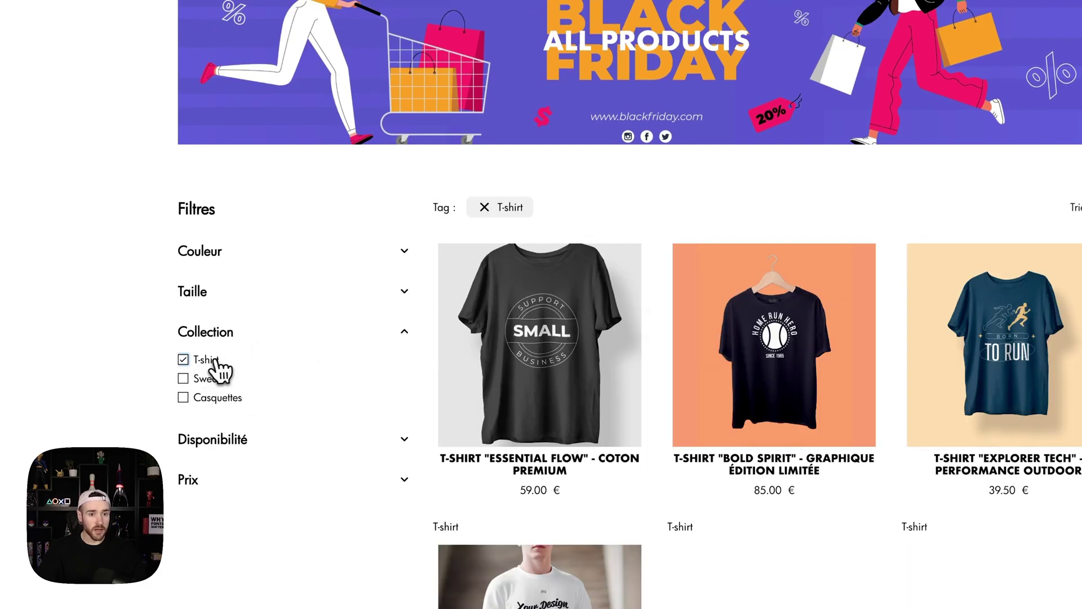
click(213, 359)
click(212, 379)
click(211, 380)
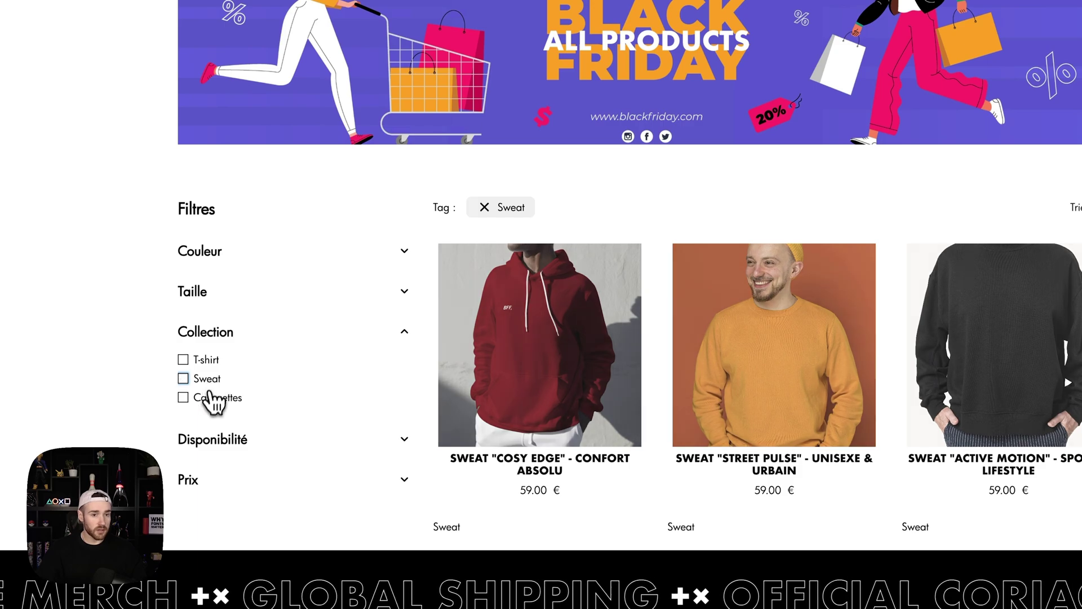
click(211, 398)
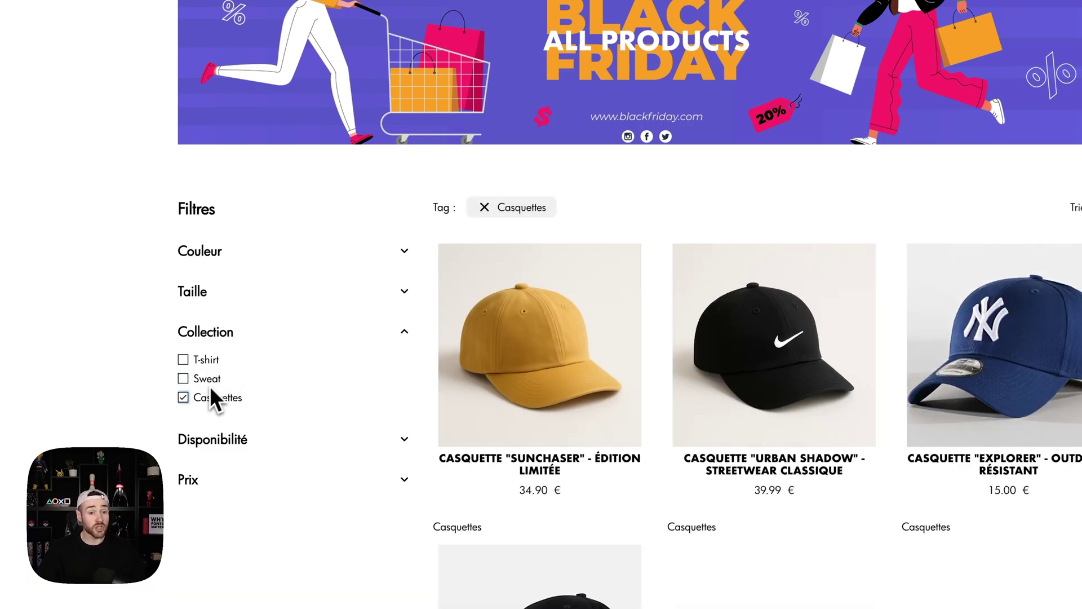
click(212, 378)
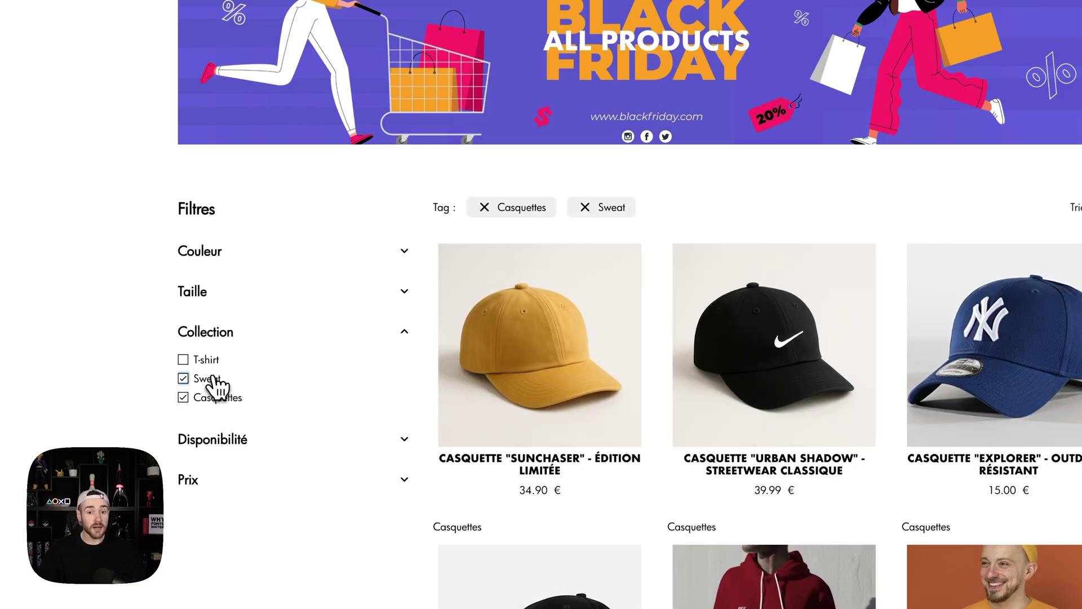
Step: Test the Collection filter on the published page again with only Sweat selected, and check the Disponibilité filter section
scroll(594, 364, down, 3)
scroll(594, 364, up, 4)
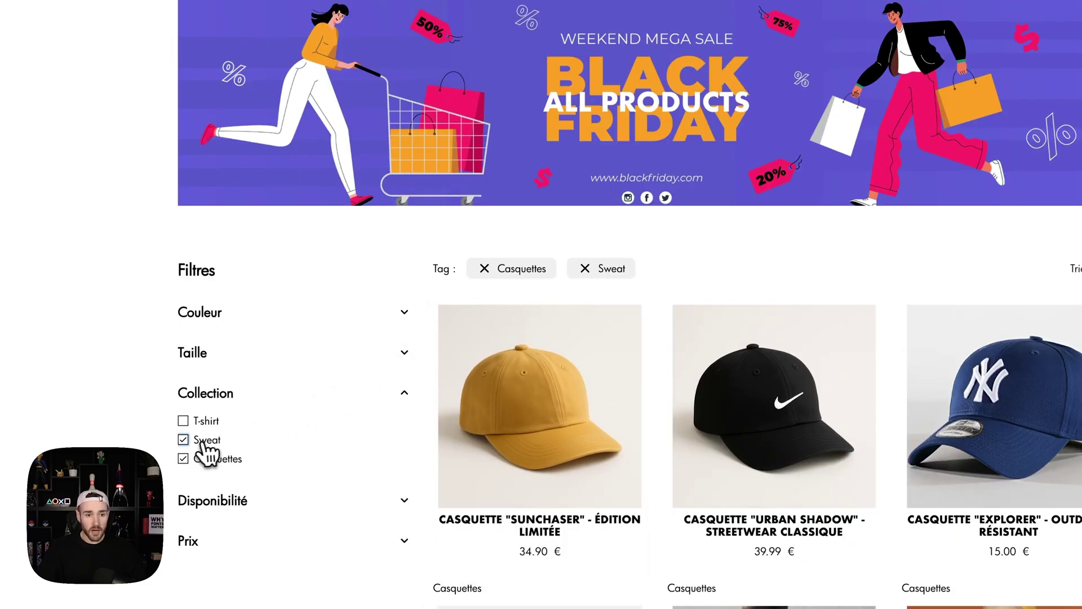
click(203, 441)
click(217, 459)
click(210, 441)
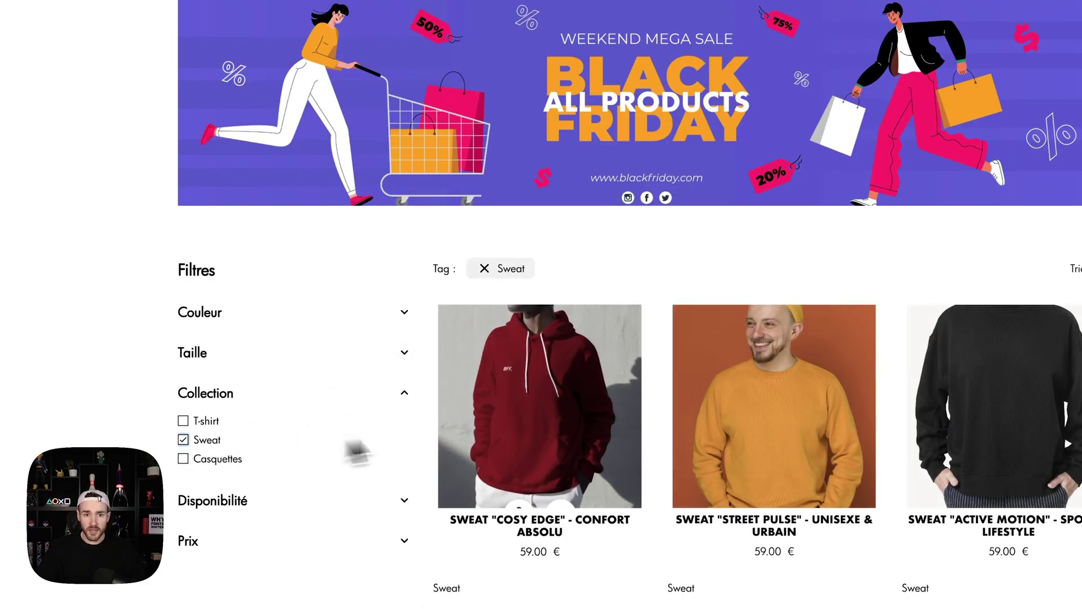
click(240, 501)
scroll(259, 485, down, 2)
click(260, 445)
drag(331, 465, 350, 473)
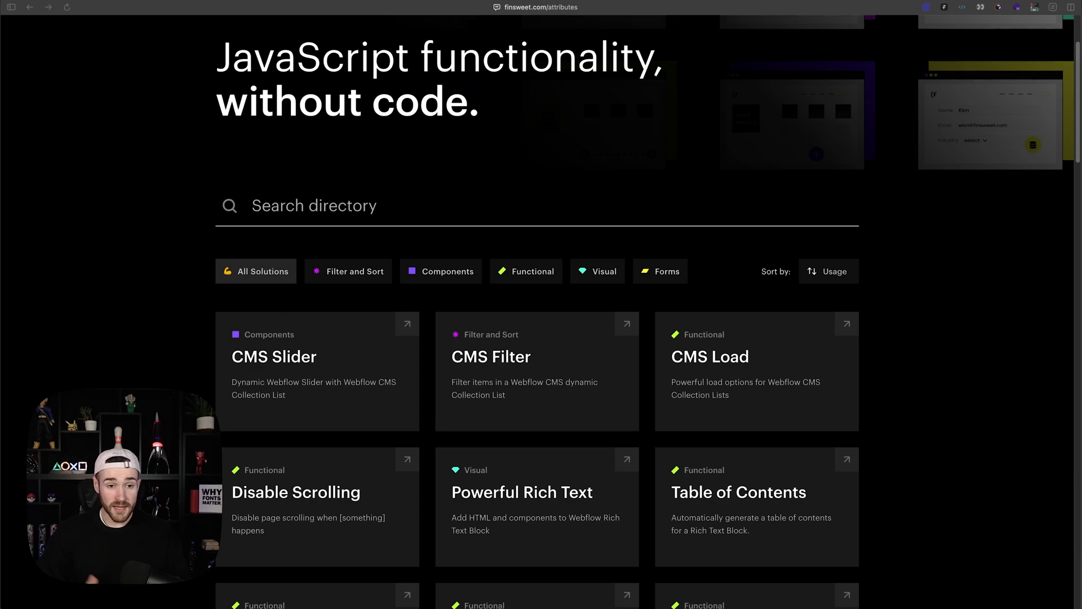
Step: Browse the Finsweet Attributes directory, switch to the published Nouveau site page and go through the FAQ slider's slides
scroll(145, 350, down, 1)
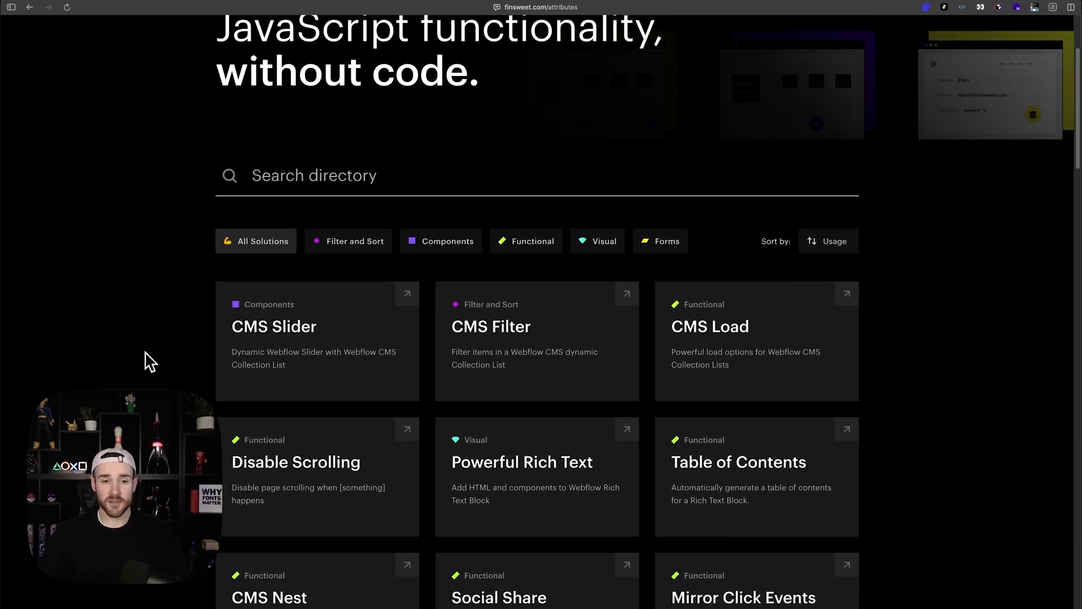
scroll(149, 361, down, 1)
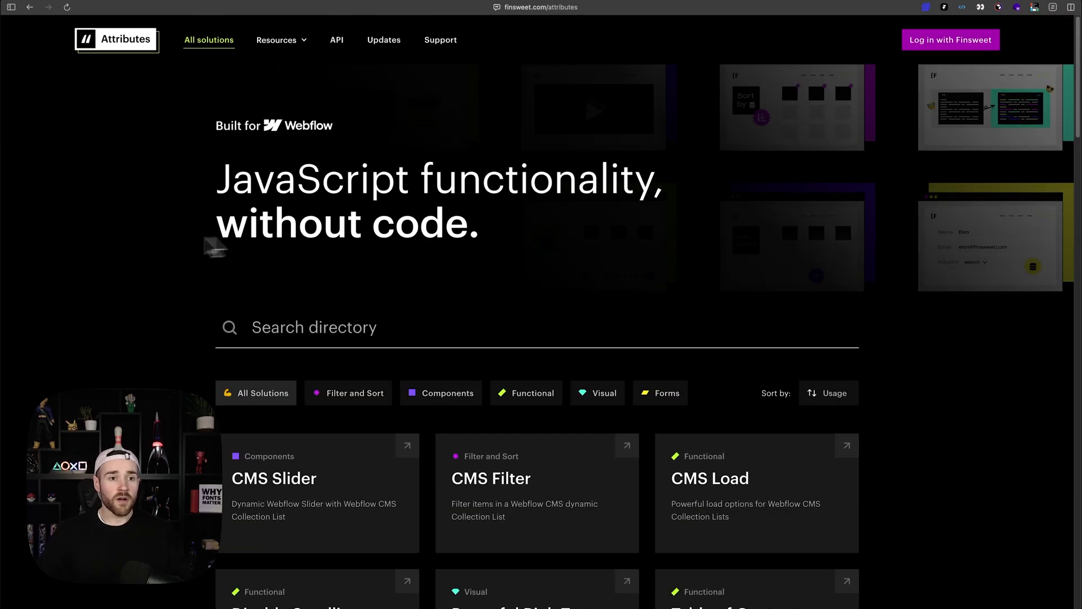
mouse_move(36, 210)
click(65, 165)
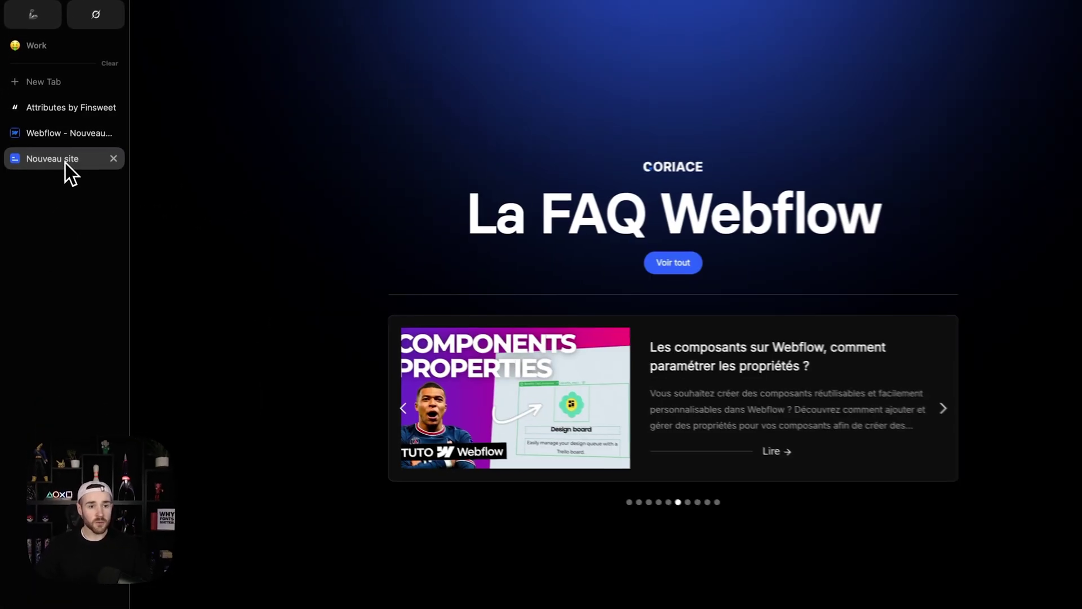
click(862, 401)
click(862, 401)
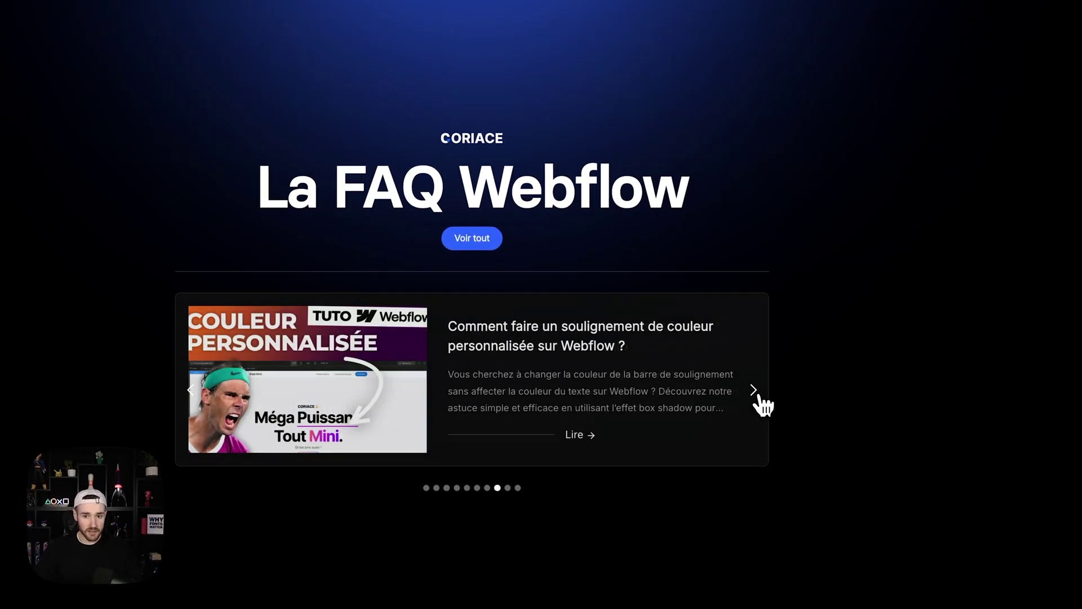
click(862, 401)
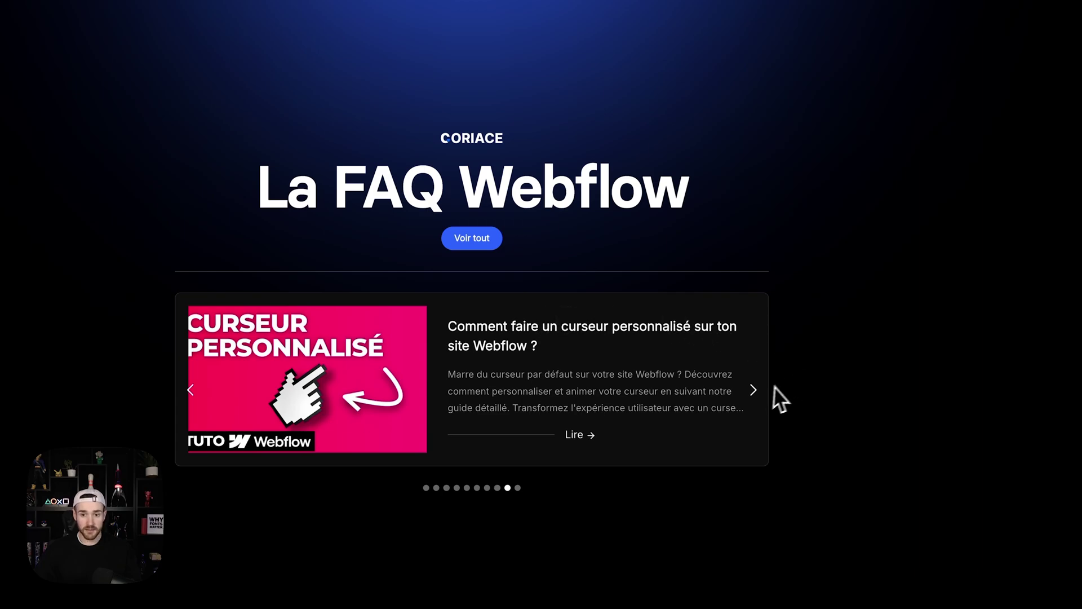
click(754, 388)
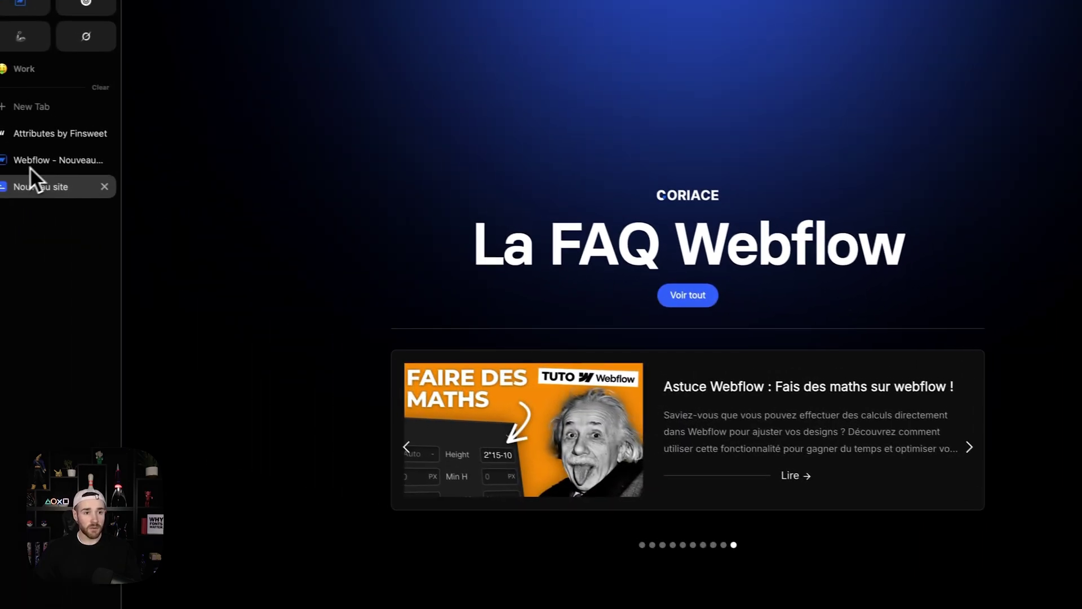
Step: Switch to the Webflow Designer and inspect the Home page's slider_component, its arrow, Slide Nav and the Collection List Wrapper
click(31, 165)
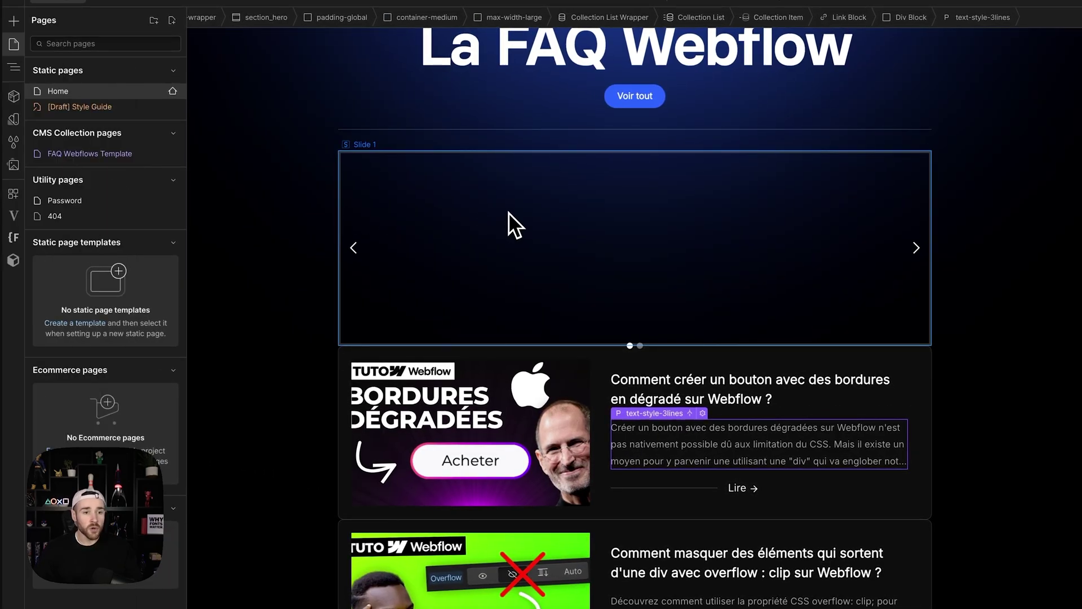
click(508, 212)
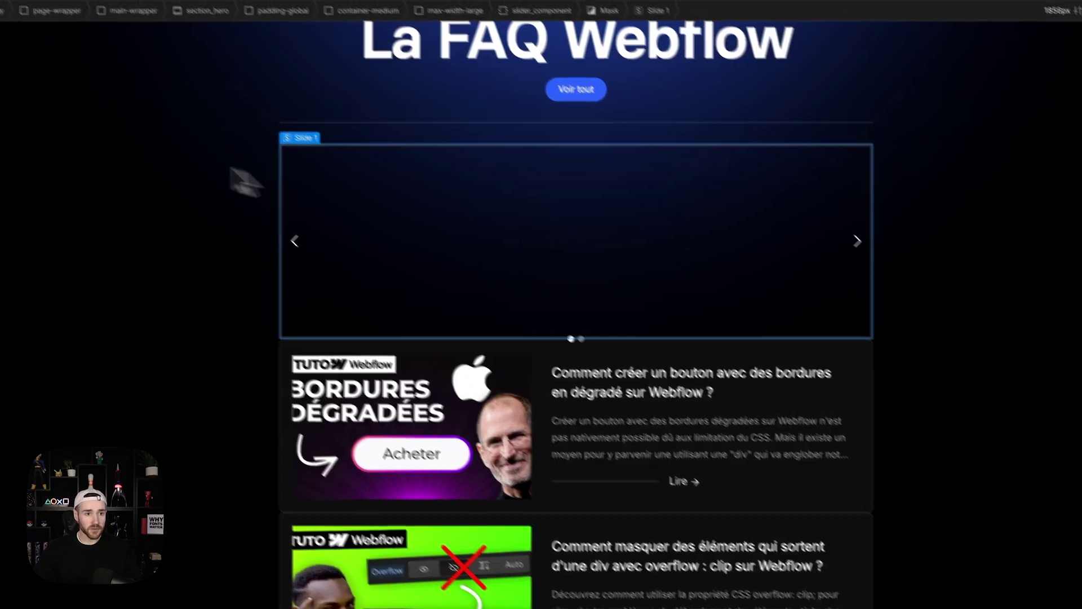
click(20, 108)
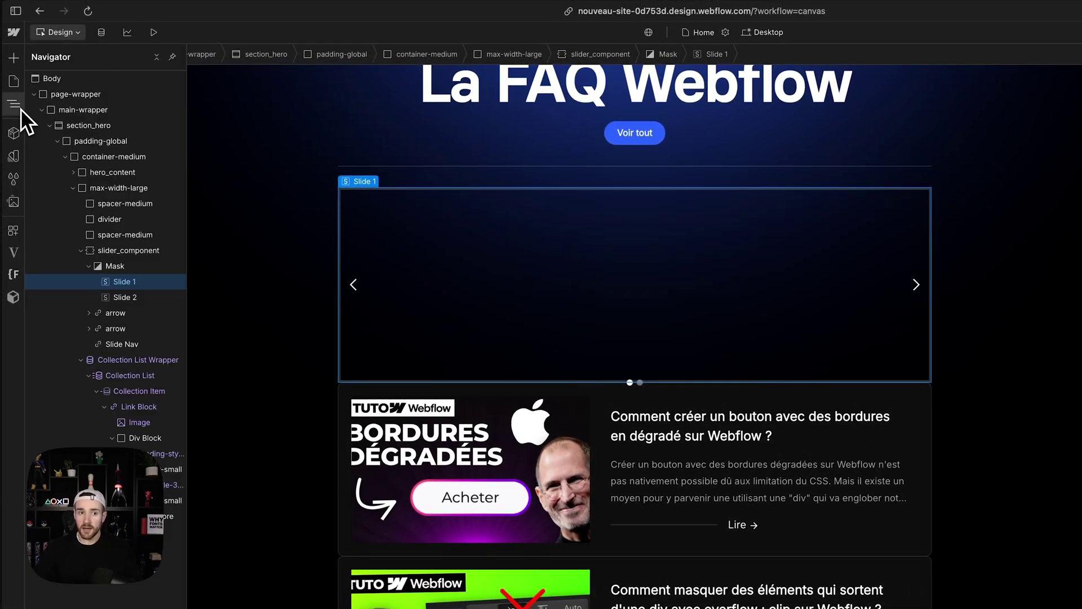
click(120, 255)
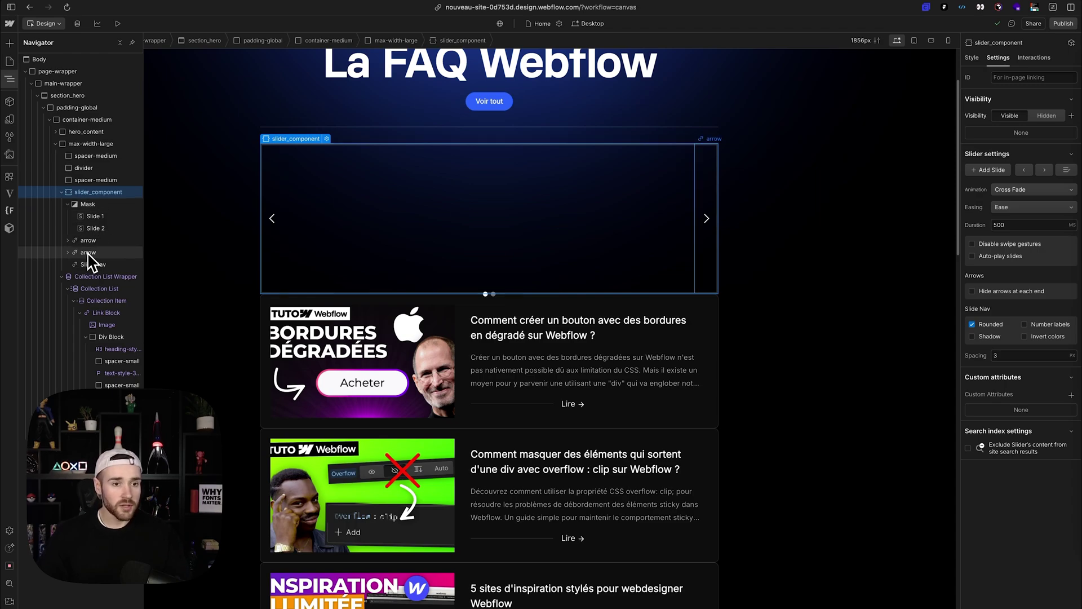
click(88, 254)
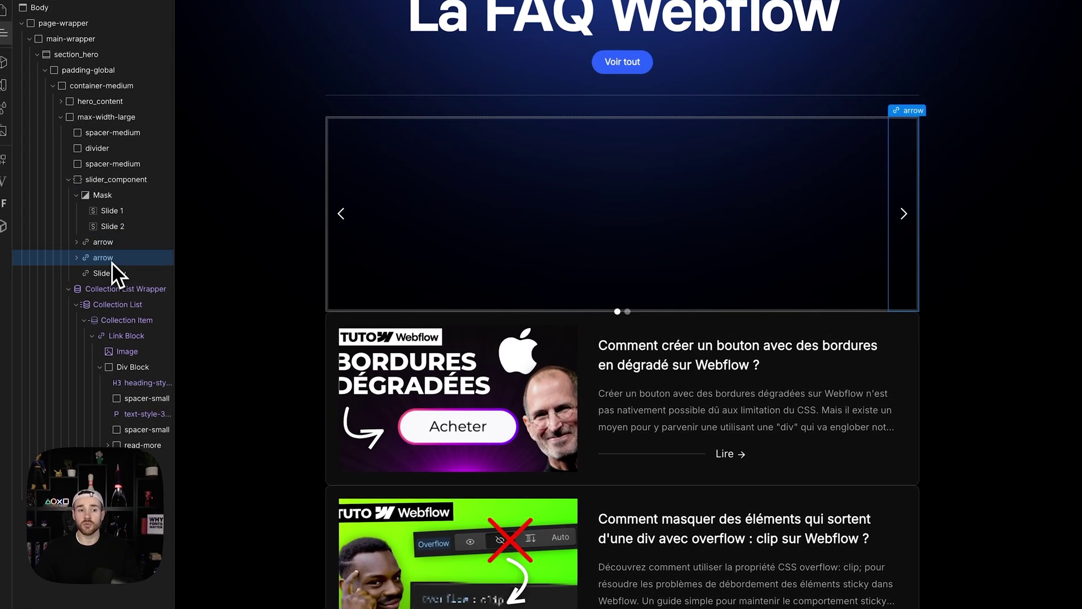
click(133, 272)
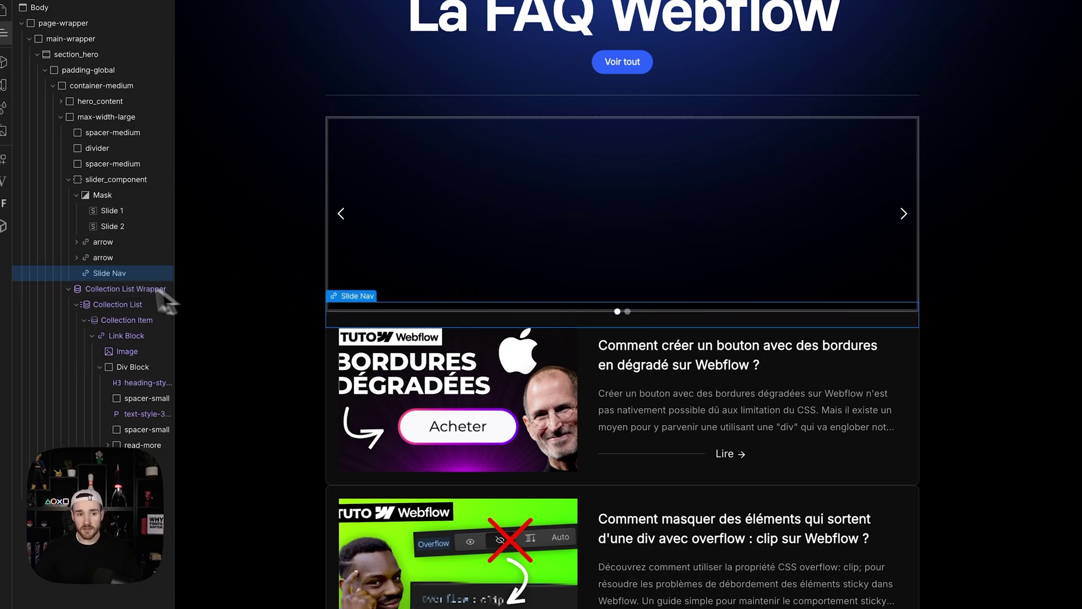
click(110, 288)
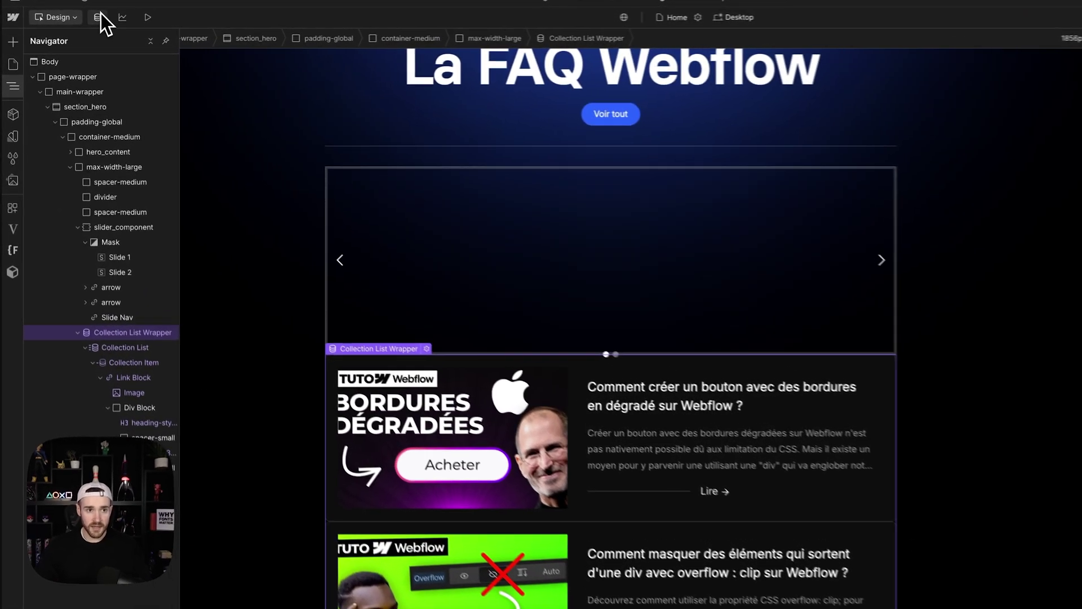
Step: Review the FAQ Webflows items in the CMS, and examine the Collection List's link block below the slider on the Home page
click(99, 15)
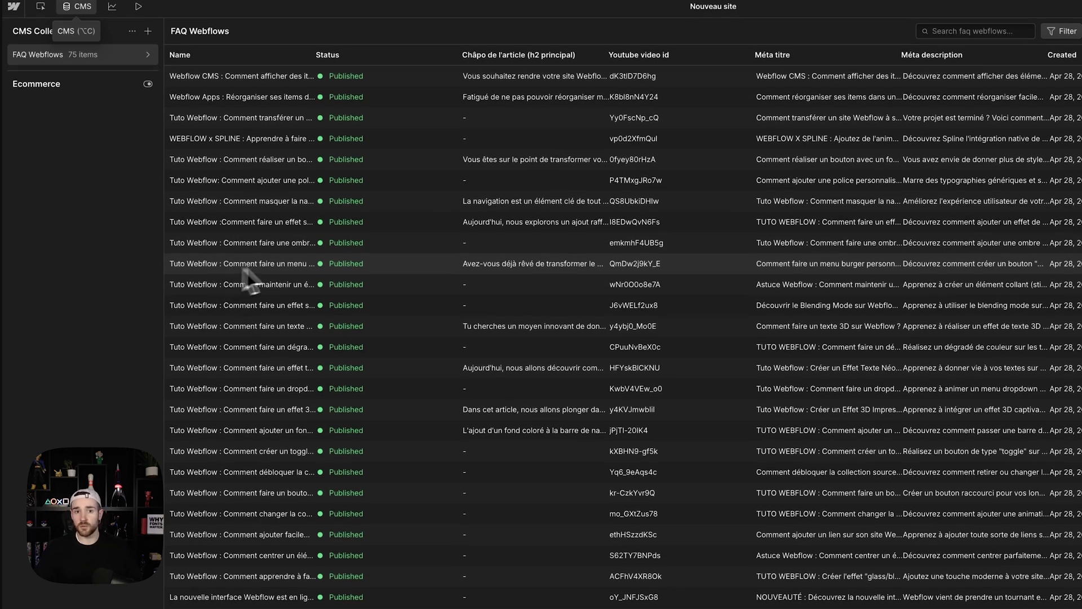
click(81, 11)
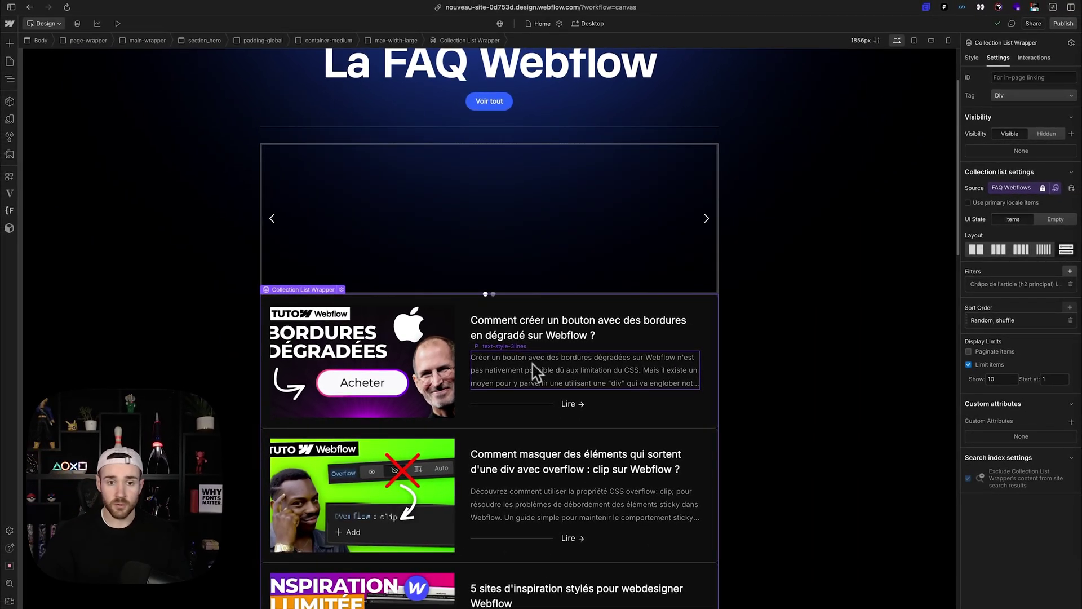
scroll(363, 305, down, 5)
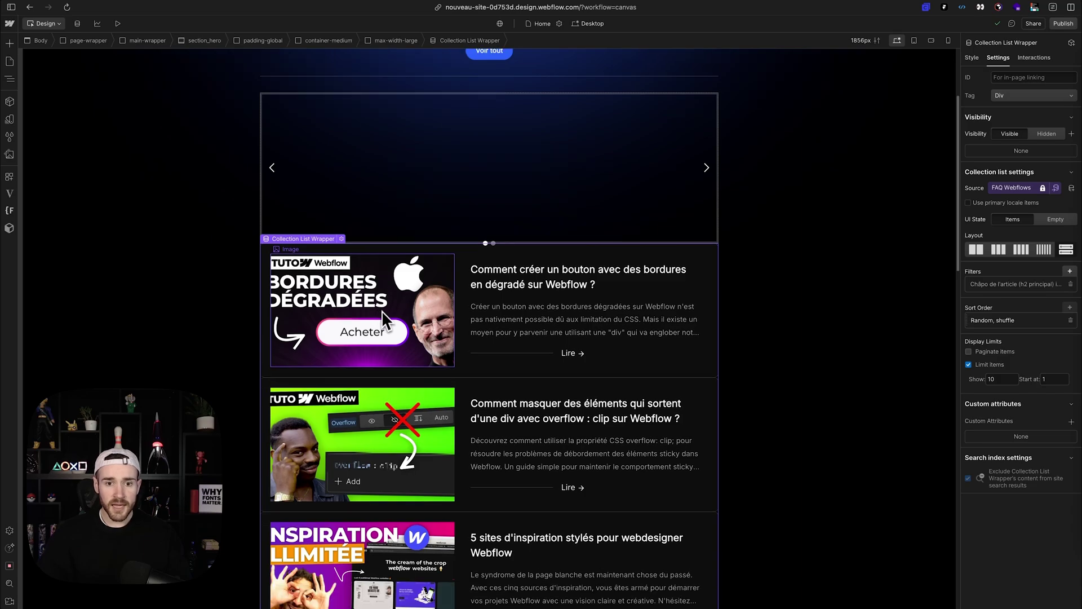
scroll(388, 315, up, 2)
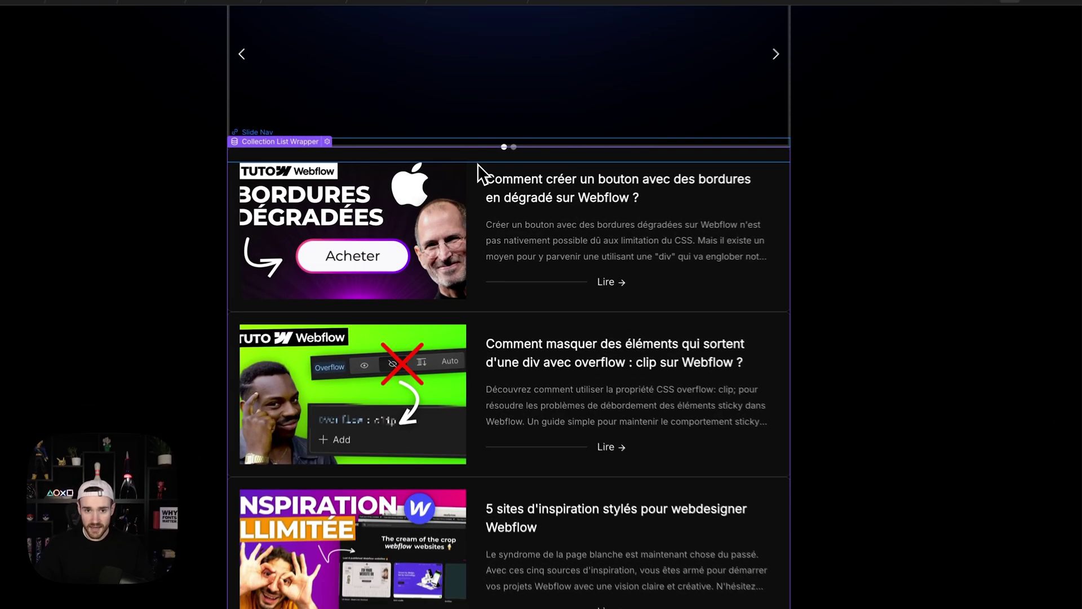
click(471, 186)
click(477, 172)
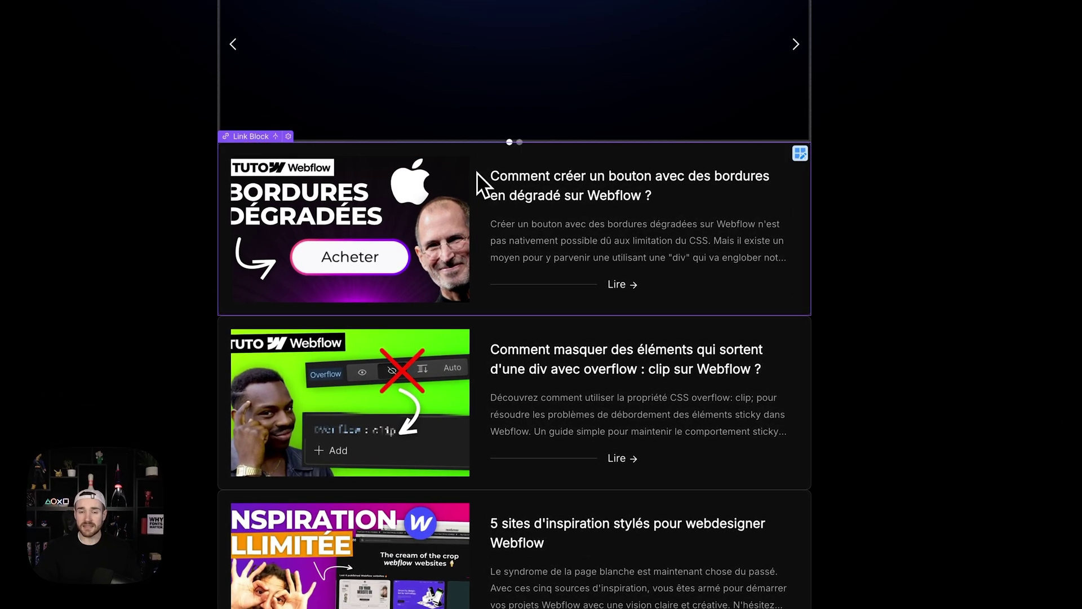
scroll(477, 175, up, 3)
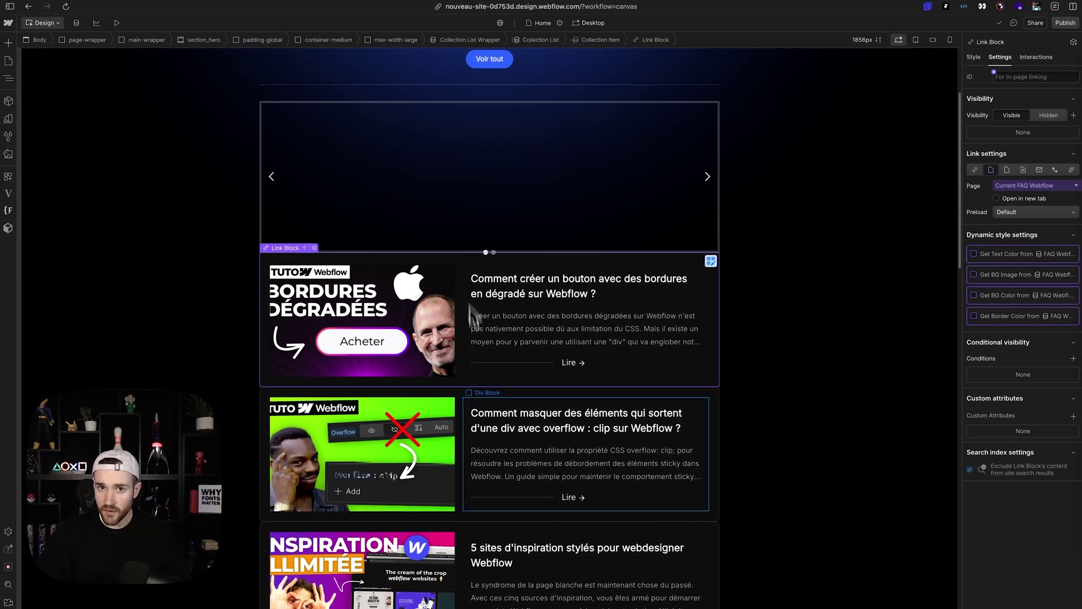
scroll(514, 397, up, 1)
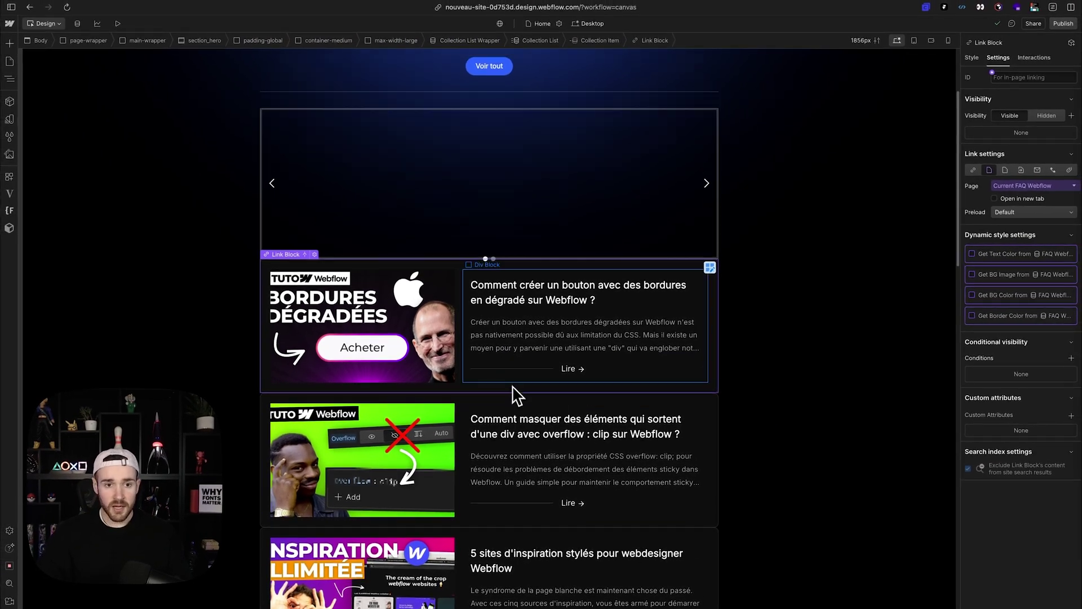
Step: Open the CMS Slider attribute in the Finsweet directory and copy its script from Step #1
mouse_move(27, 203)
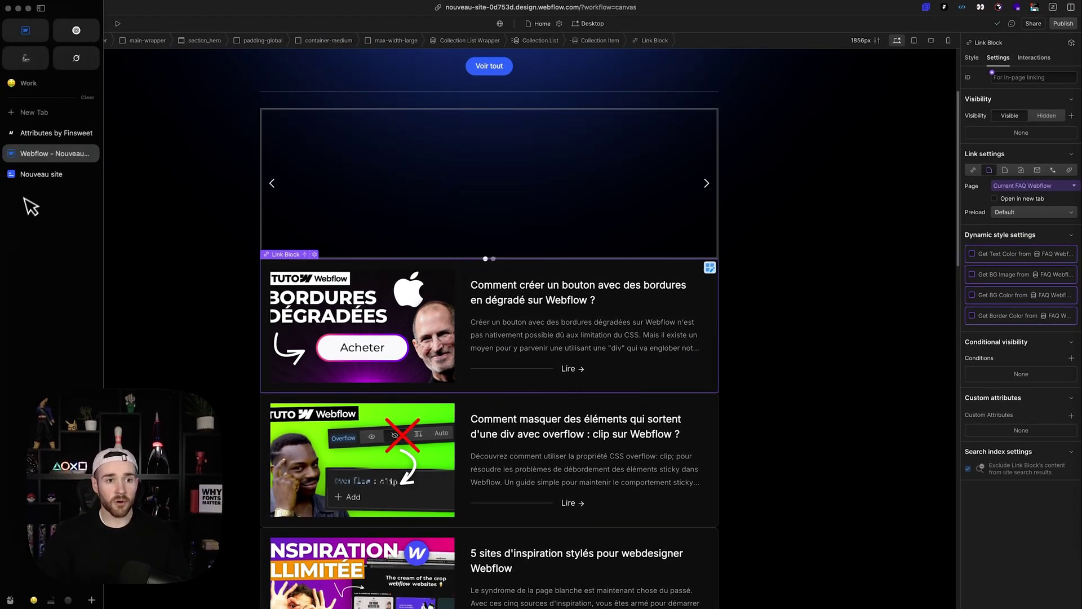
click(53, 130)
scroll(370, 363, down, 5)
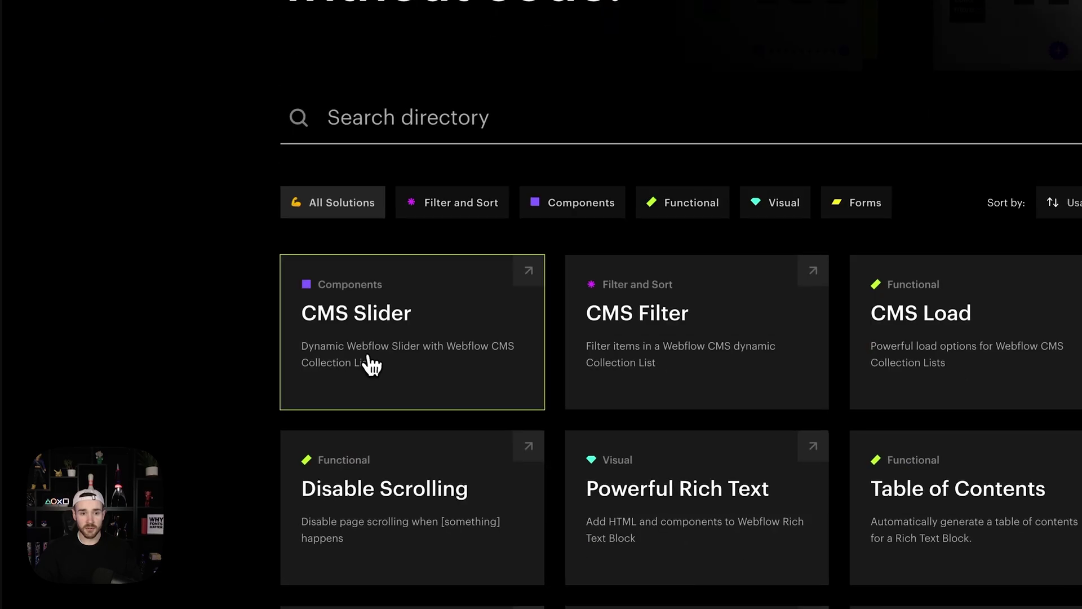
click(369, 362)
scroll(199, 407, down, 3)
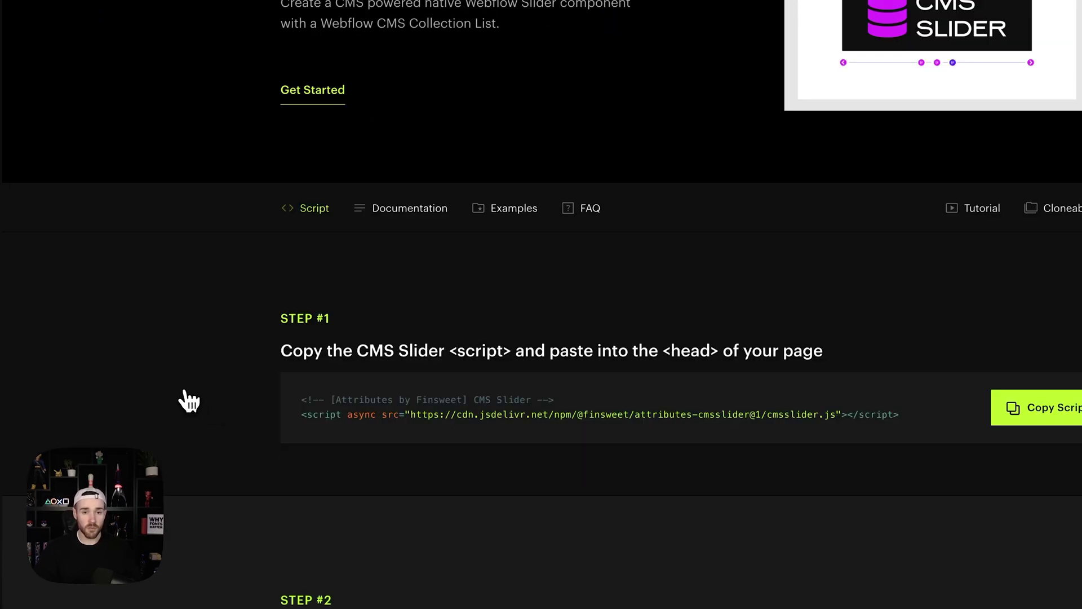
scroll(198, 391, down, 3)
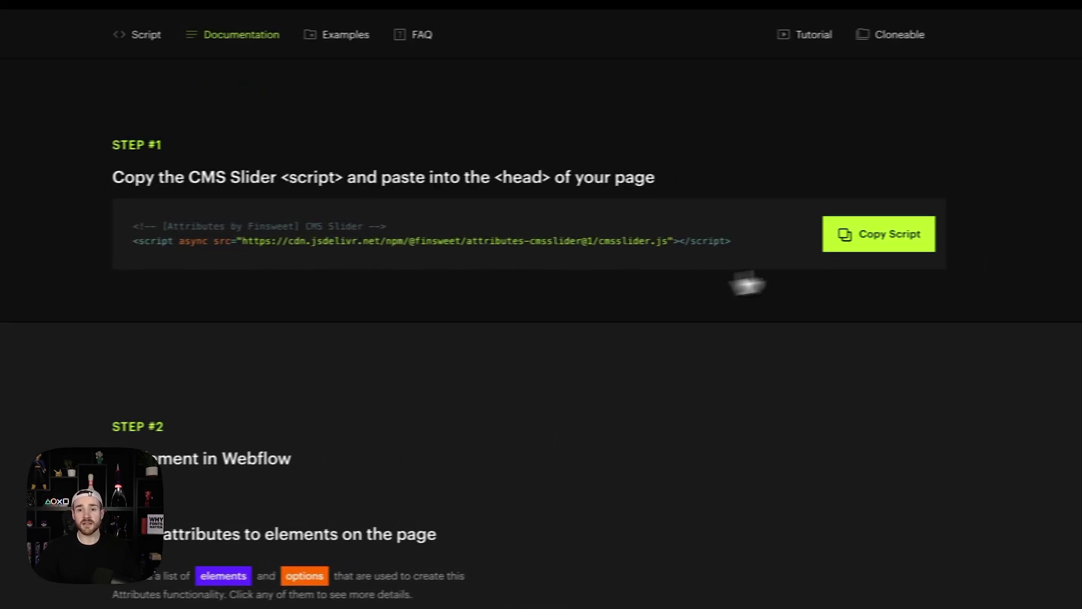
click(1043, 417)
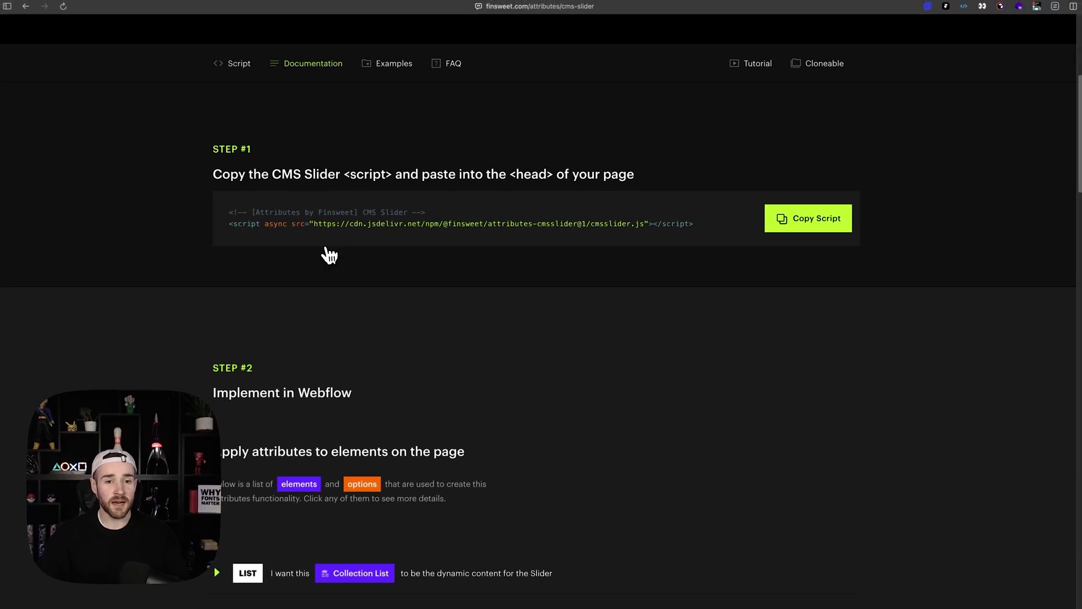
Step: In Webflow, paste the CMS Slider script inside the <head> tag custom code of the Home page and save its settings
click(44, 174)
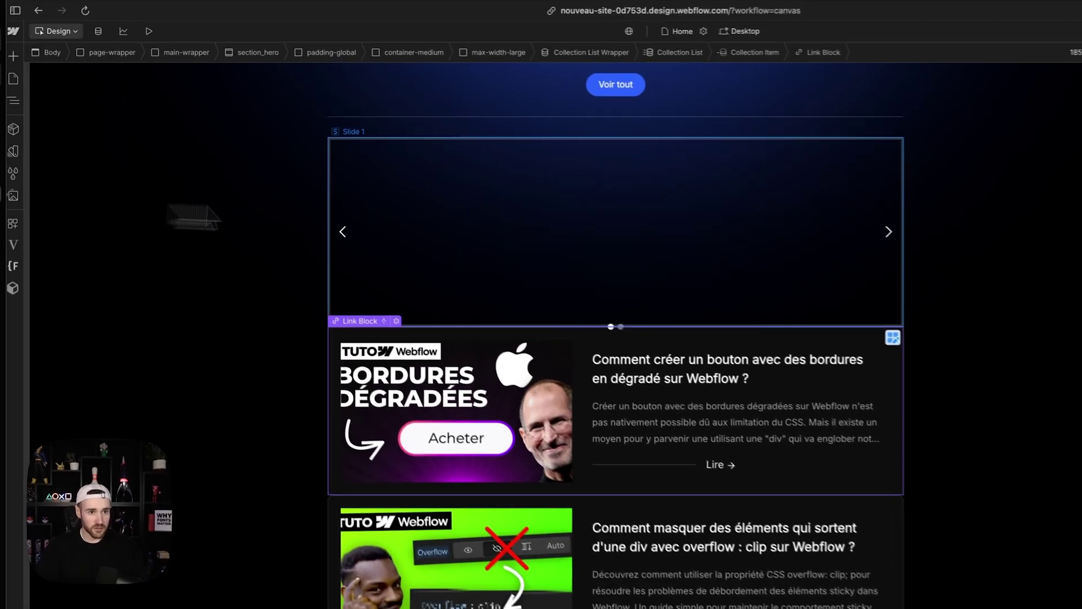
click(13, 59)
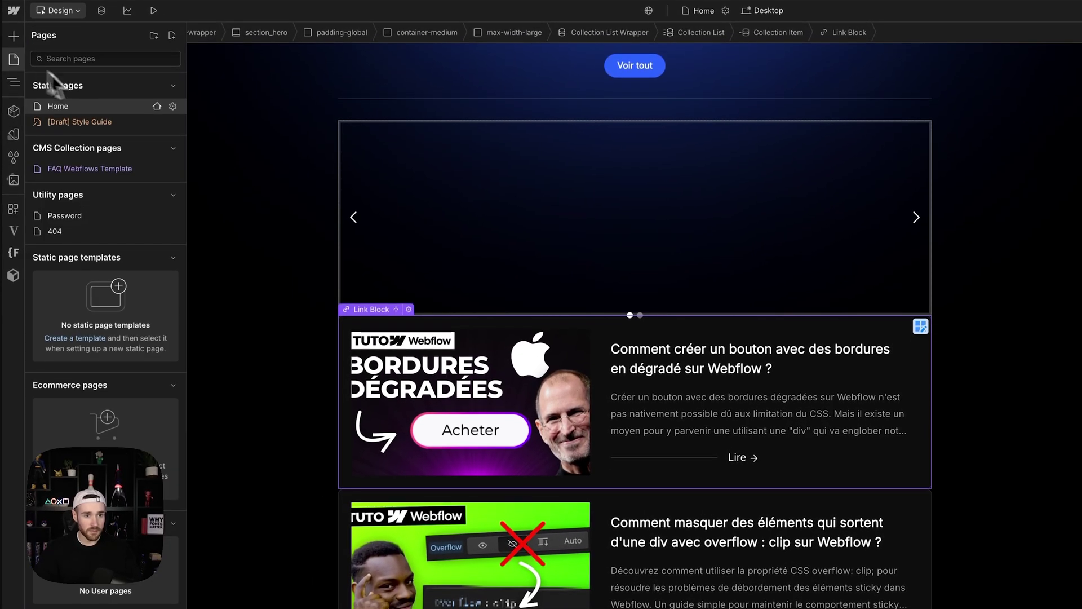
click(176, 109)
scroll(422, 308, down, 7)
scroll(351, 361, down, 3)
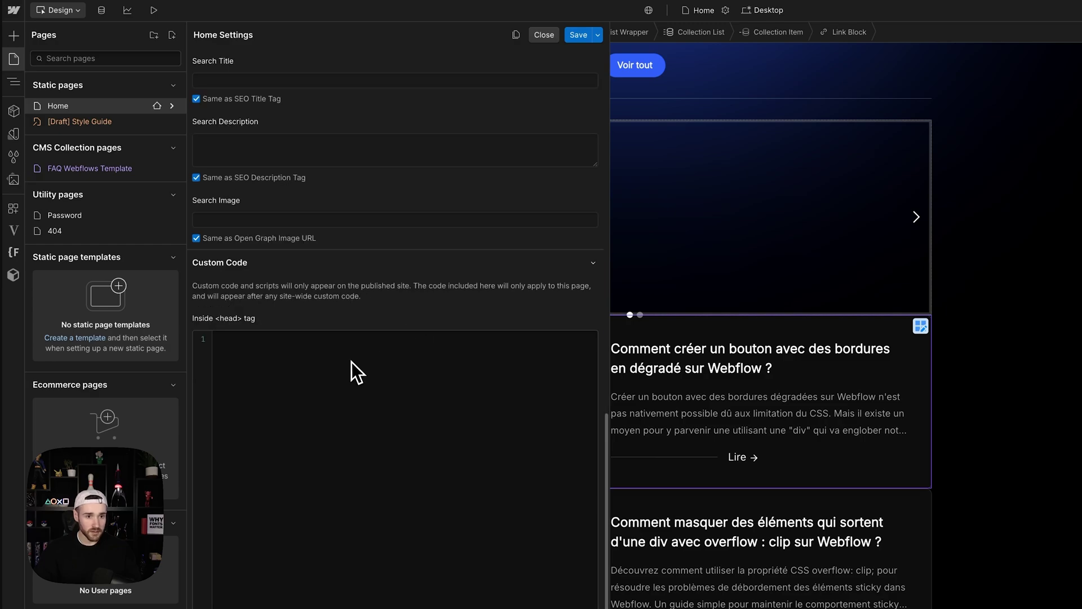
click(350, 361)
key(super+v)
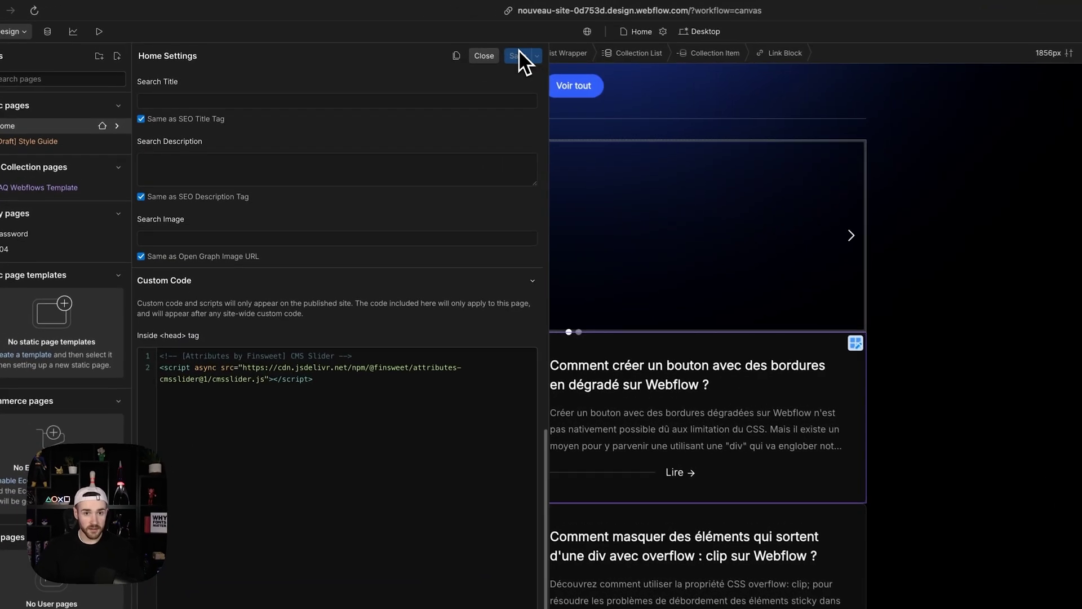
click(480, 49)
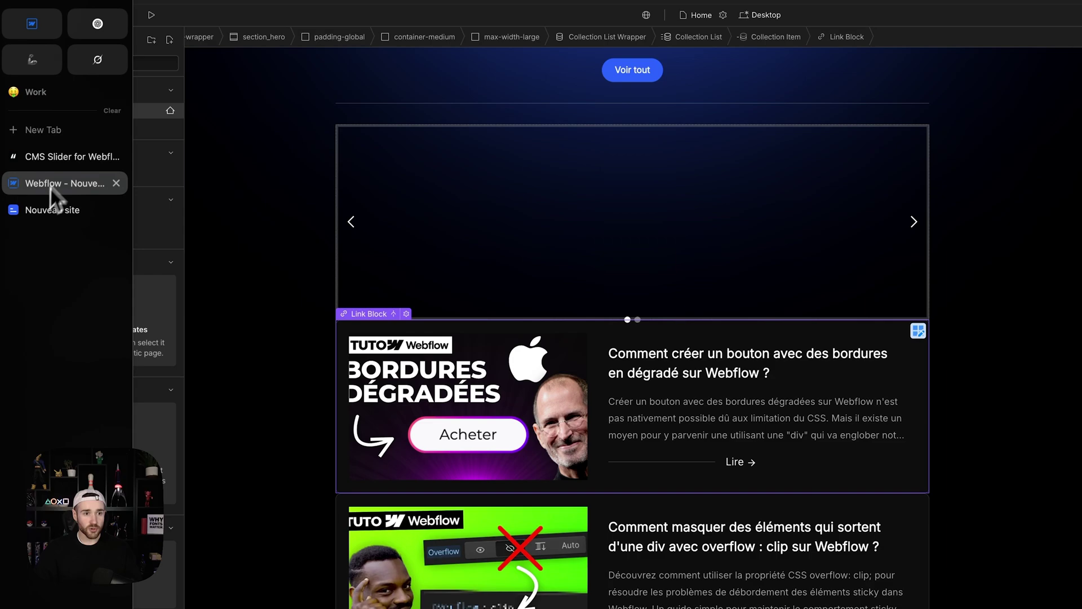
Step: Switch to the Finsweet CMS Slider documentation and expand the LIST attribute details under Step #2
click(62, 158)
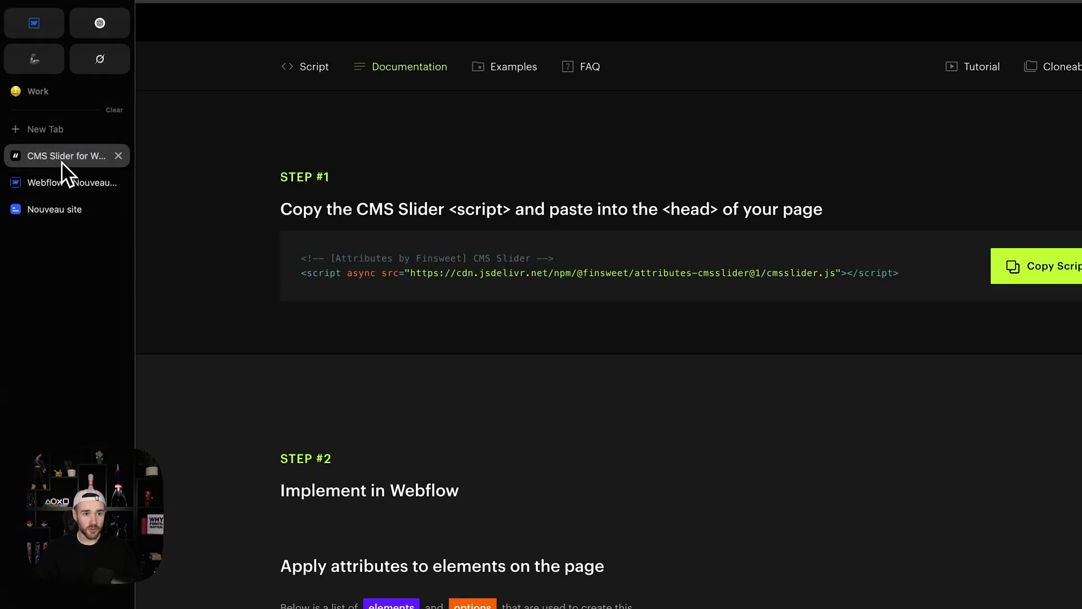
scroll(496, 260, down, 5)
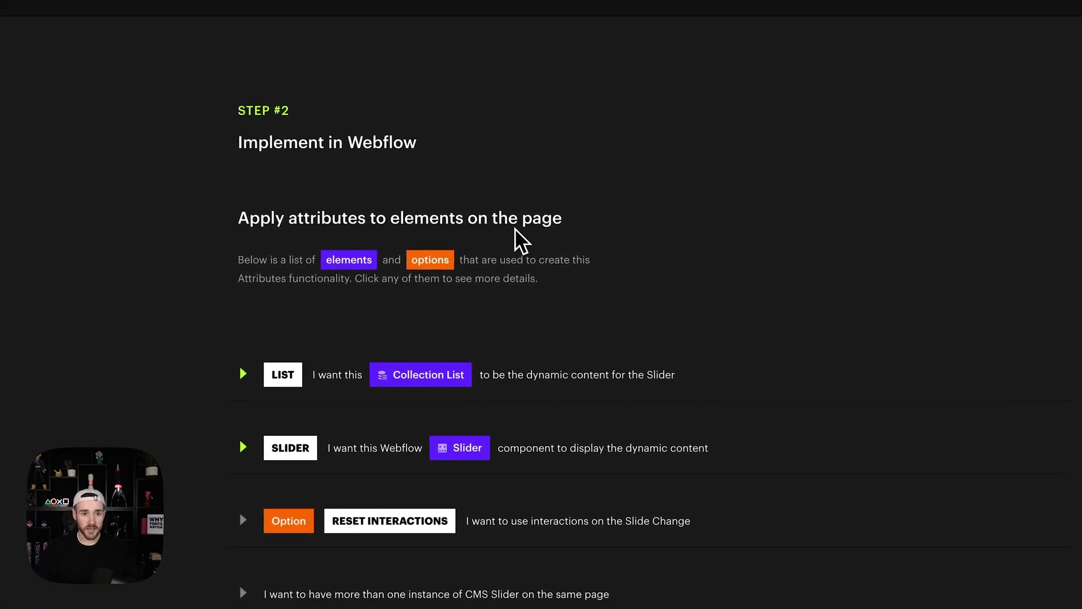
scroll(515, 237, down, 2)
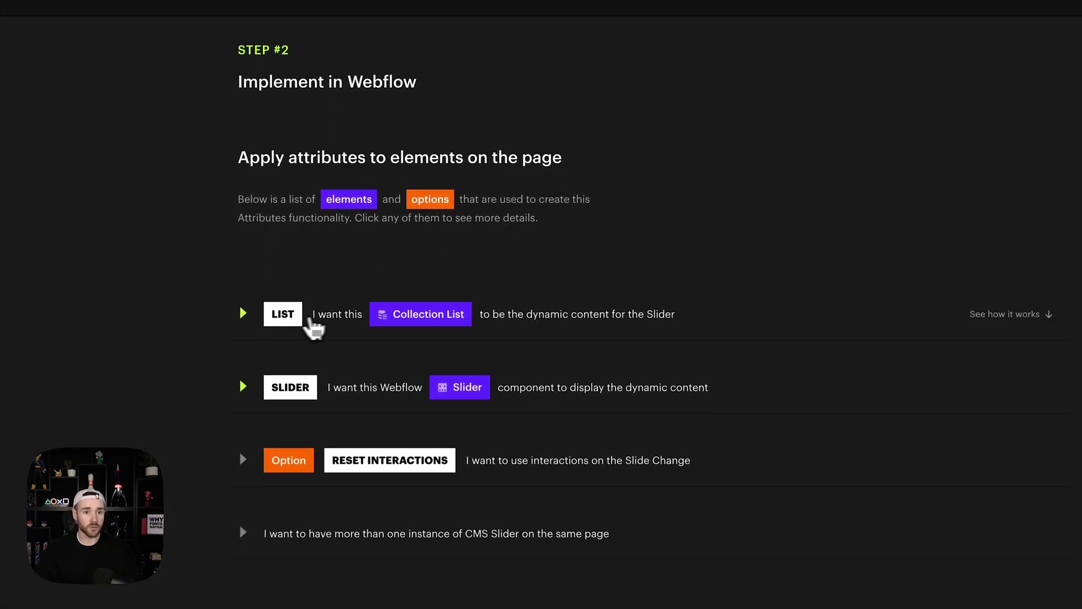
click(334, 325)
scroll(341, 332, down, 4)
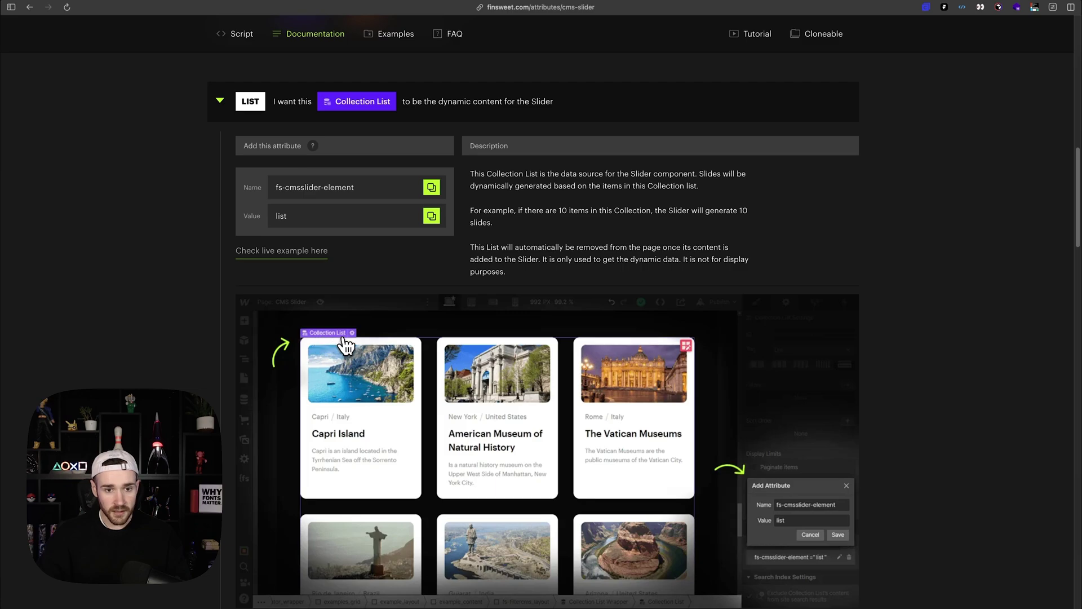
Step: In Webflow, add the custom attribute fs-cmsslider-element with value list, copied from the Finsweet documentation, to the Home page's Collection List
click(36, 177)
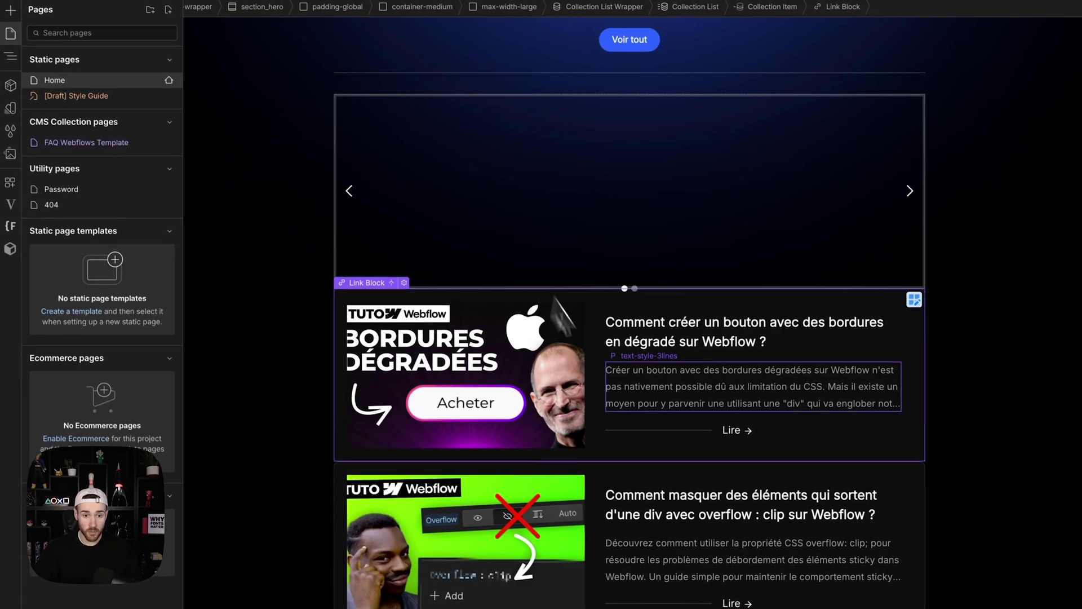
click(581, 465)
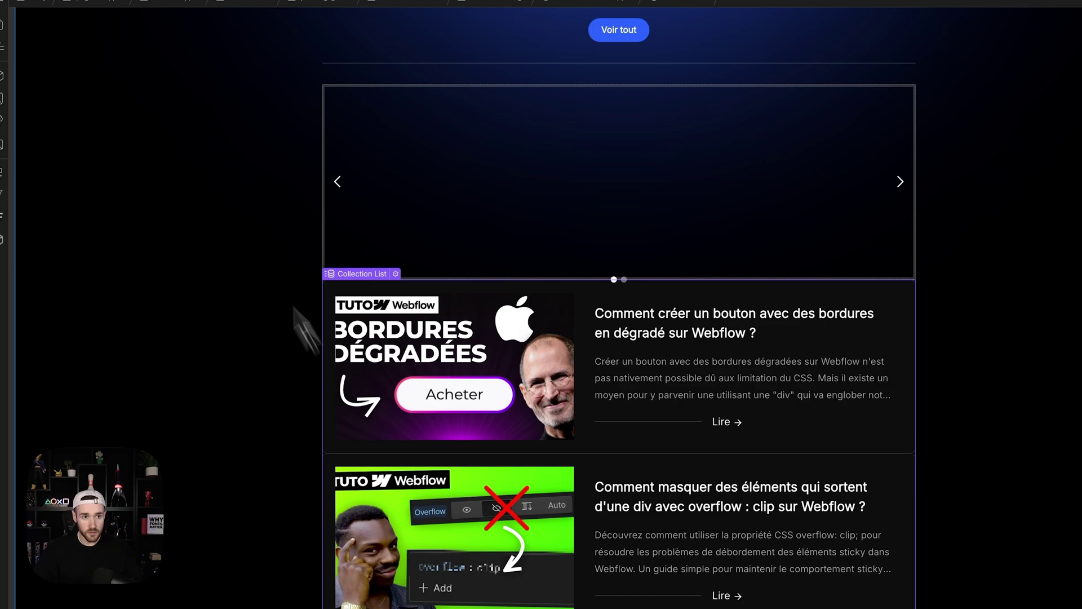
click(1, 46)
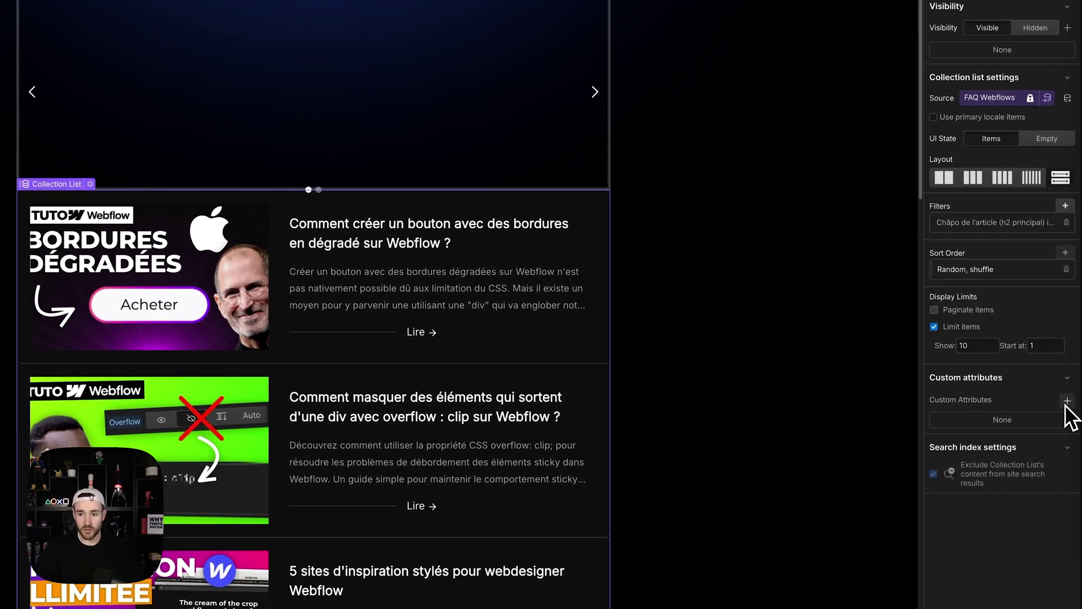
click(1066, 401)
key(super+v)
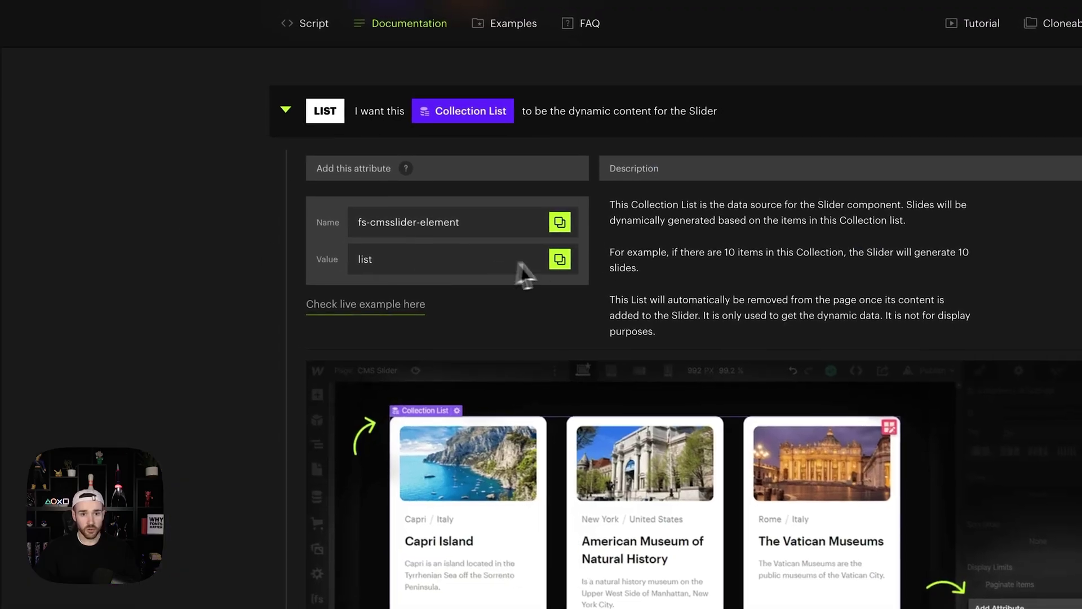
mouse_move(11, 212)
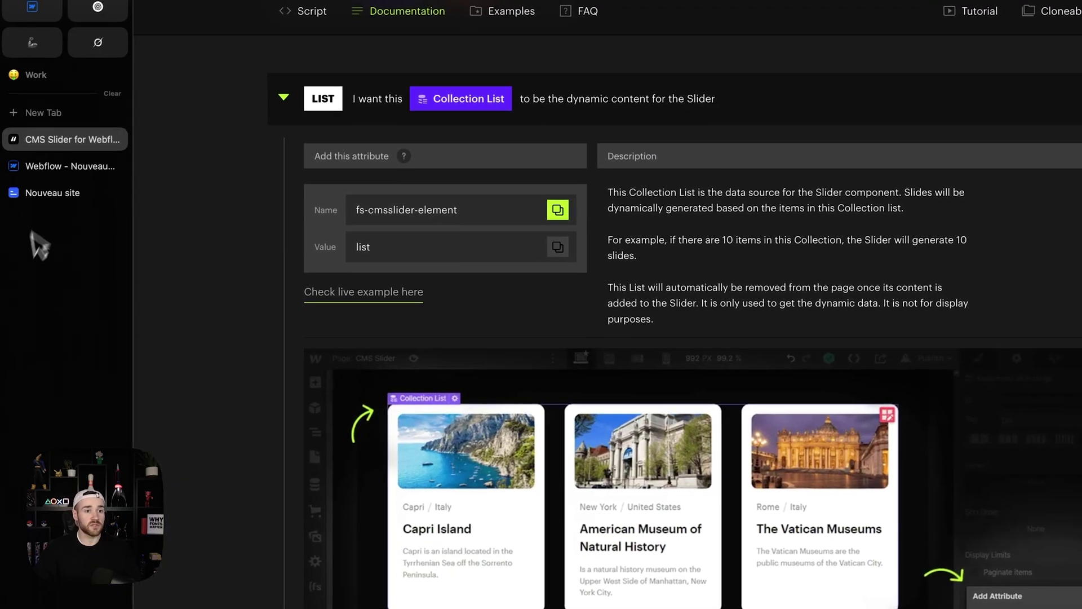
click(56, 169)
click(1029, 459)
key(super+v)
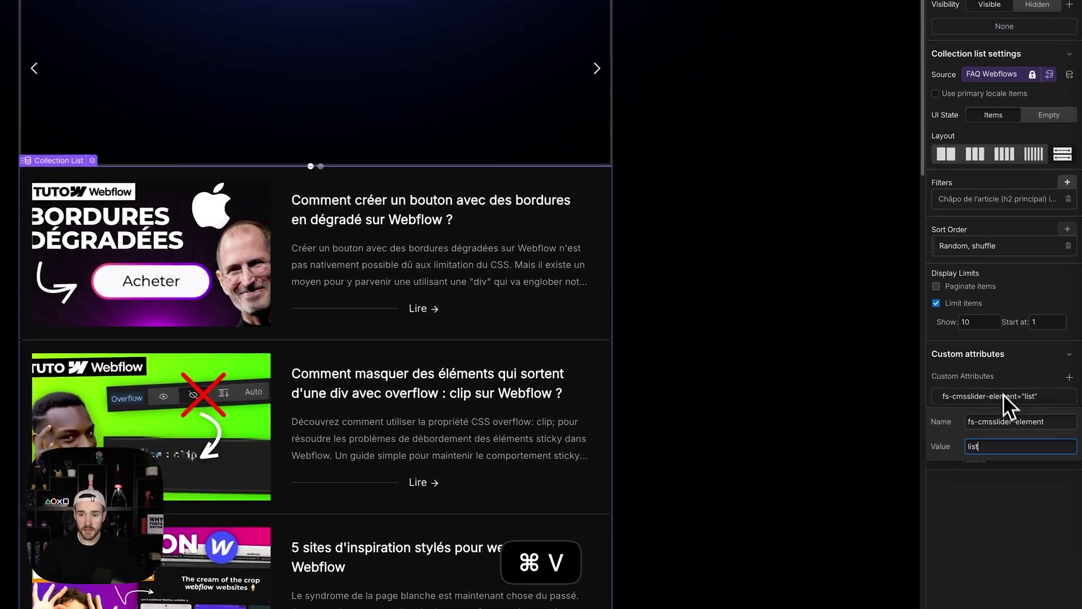
key(Return)
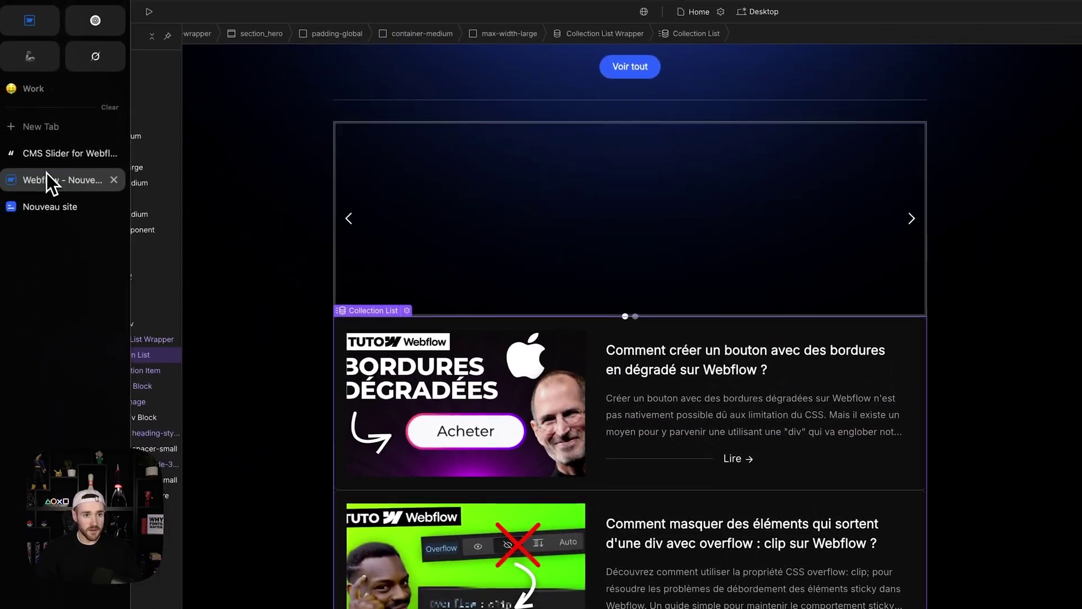
Step: Copy the SLIDER attribute from the Finsweet documentation and add it to Webflow's slider_component as fs-cmsslider-element with value slider
click(49, 161)
click(366, 117)
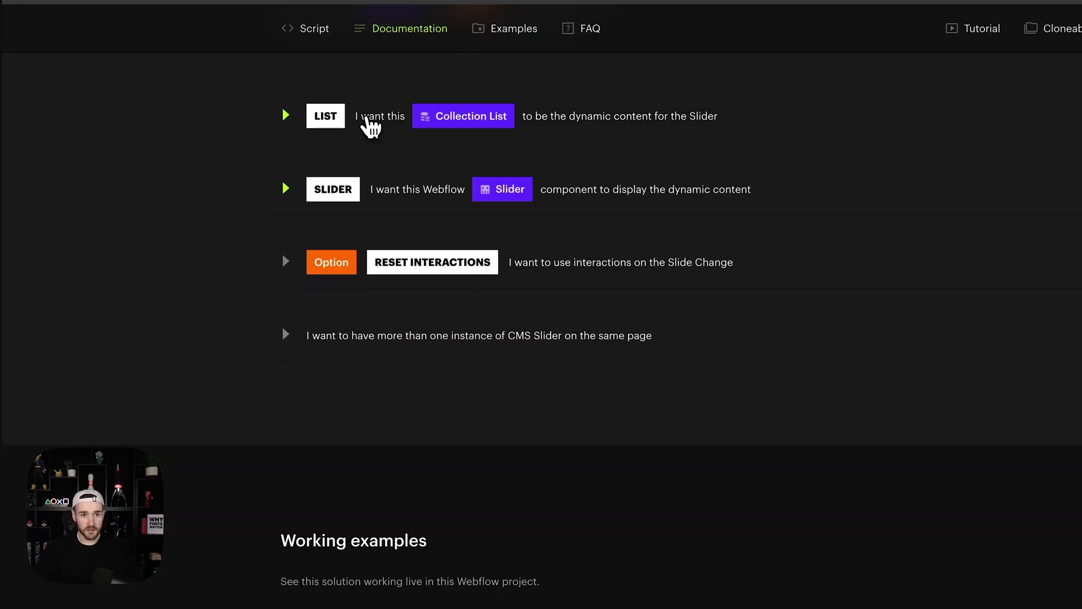
click(381, 200)
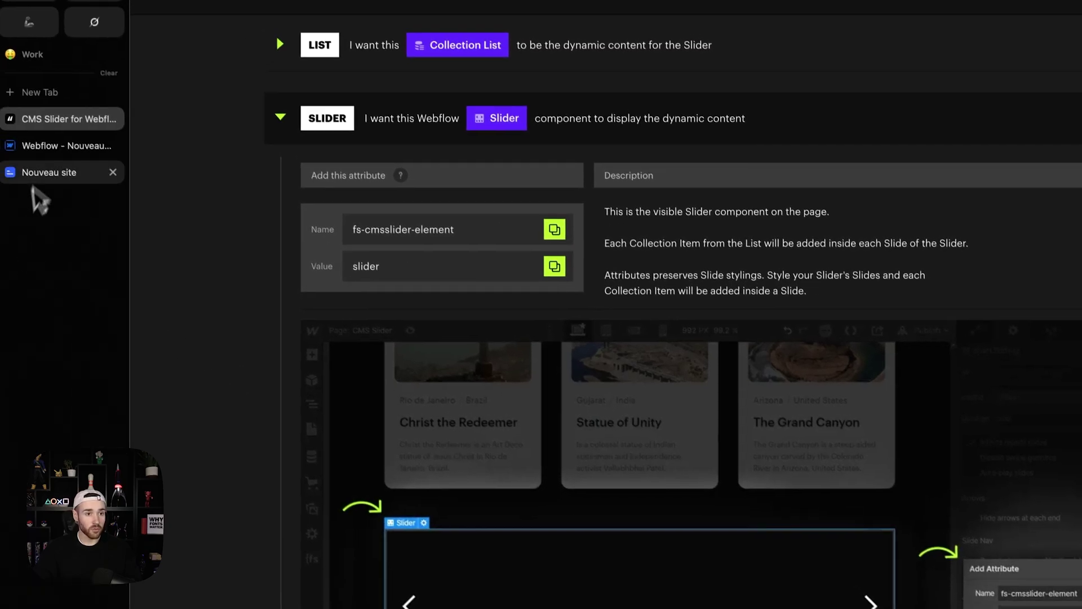
click(51, 155)
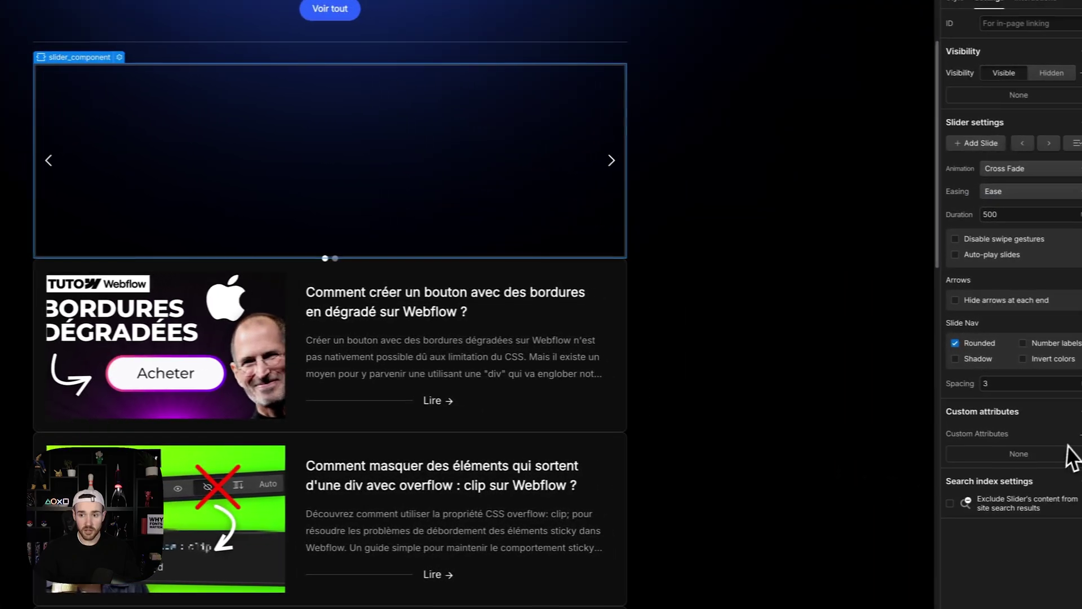
click(1065, 438)
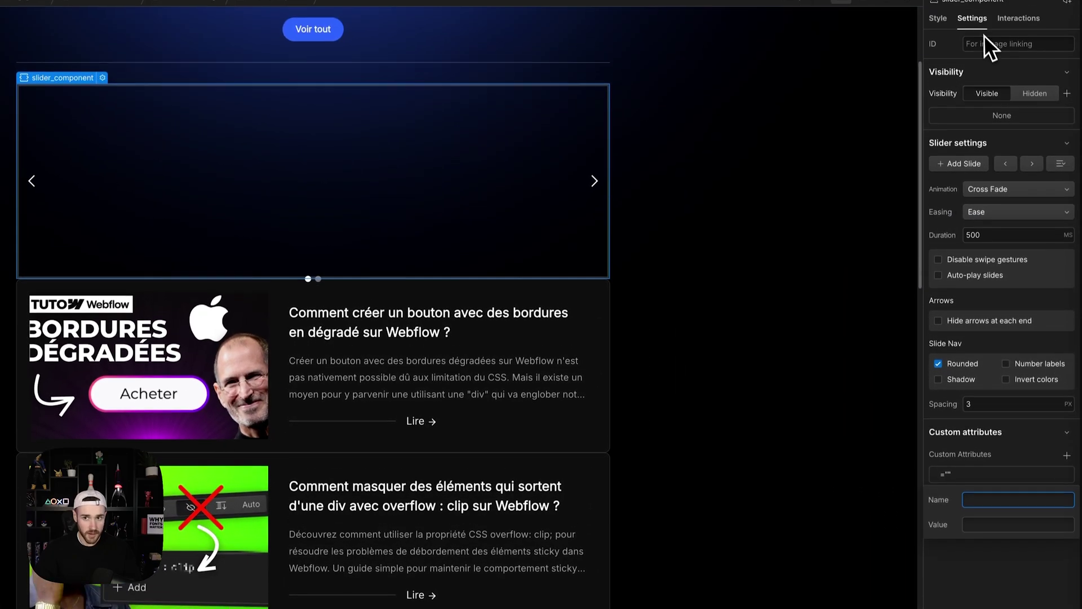
text(fs-cmsslider-element)
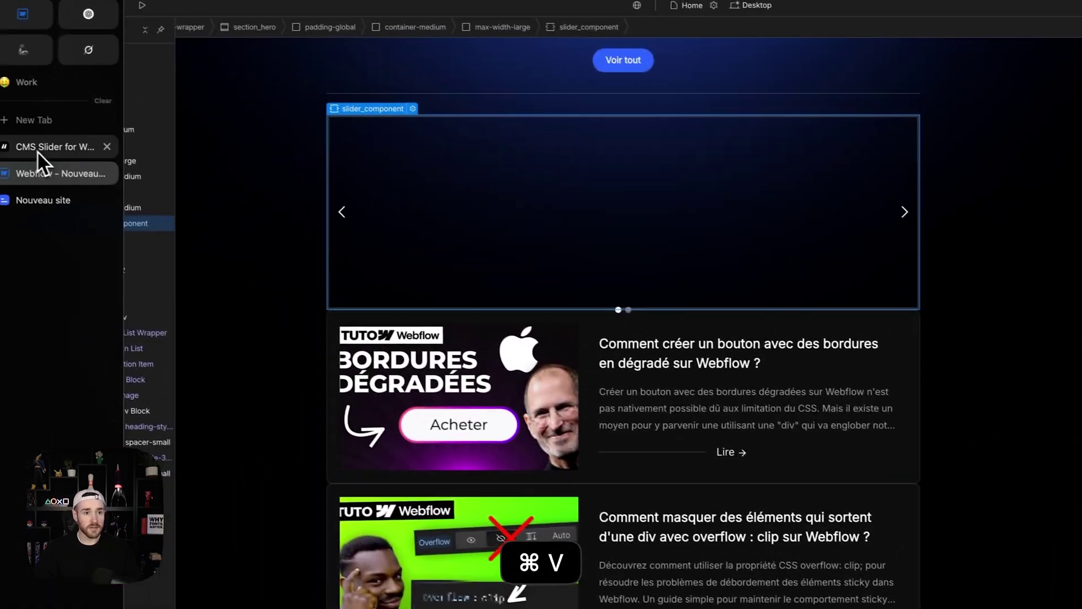
click(36, 150)
click(560, 282)
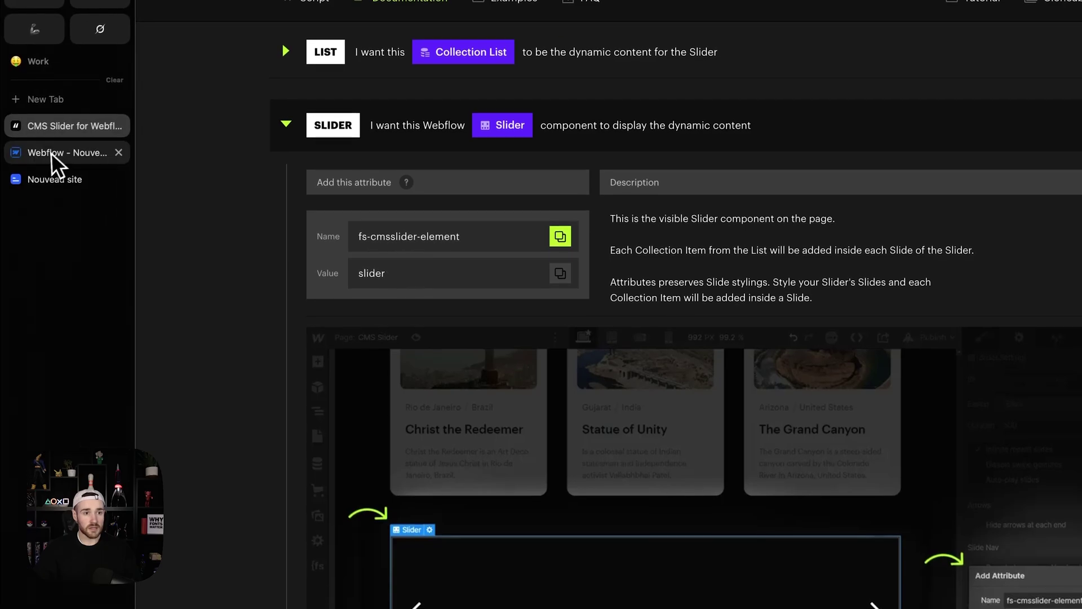
click(53, 161)
key(super+v)
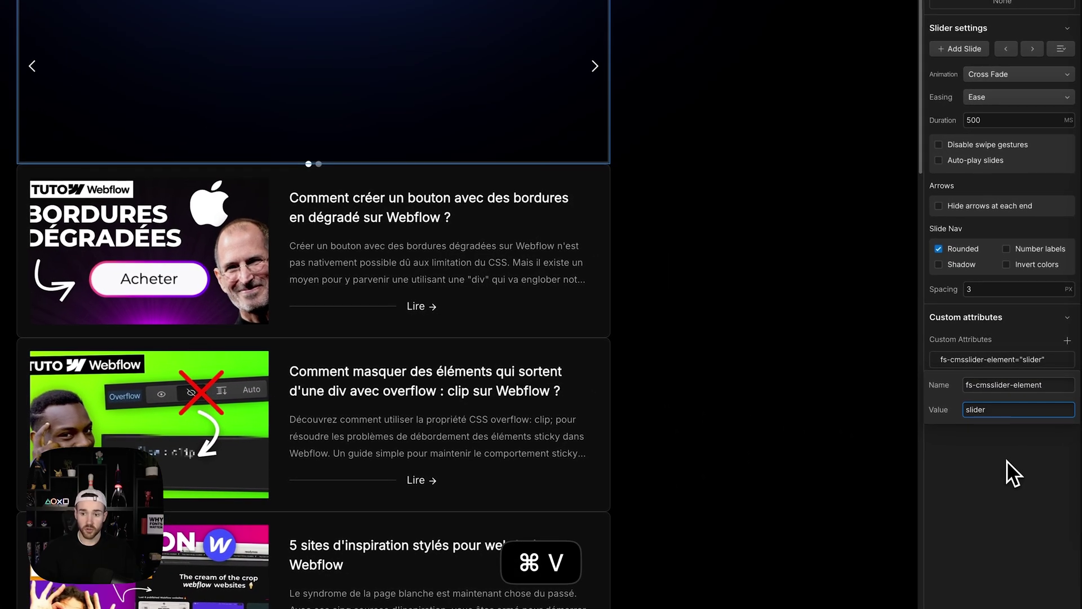
click(1064, 493)
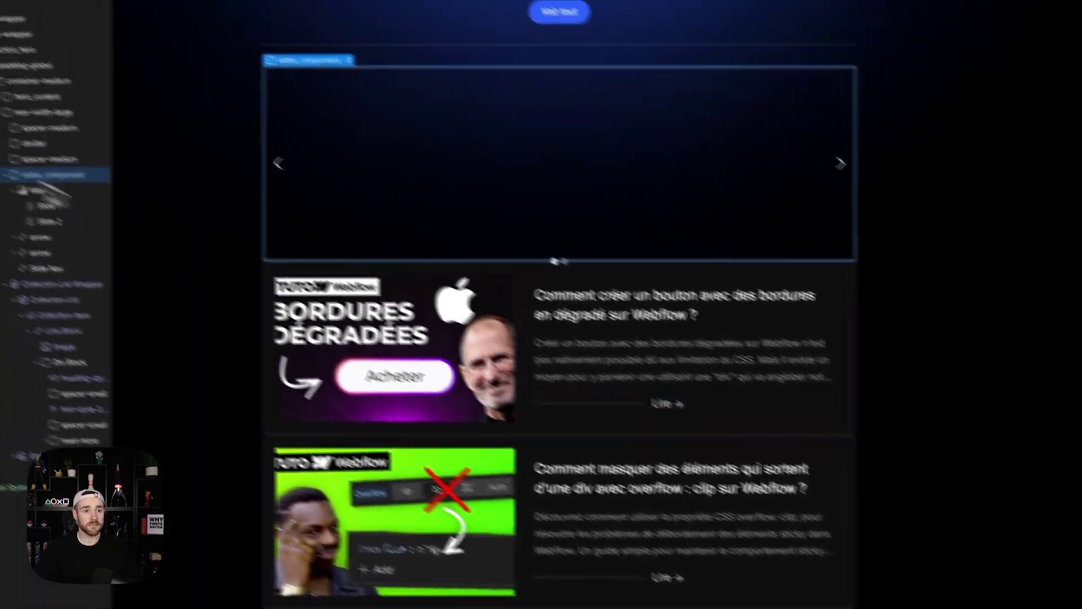
Step: Review the RESET INTERACTIONS option in the Finsweet documentation, checking it against the Collection List's content on the Webflow Home page
mouse_move(24, 164)
click(53, 148)
click(389, 152)
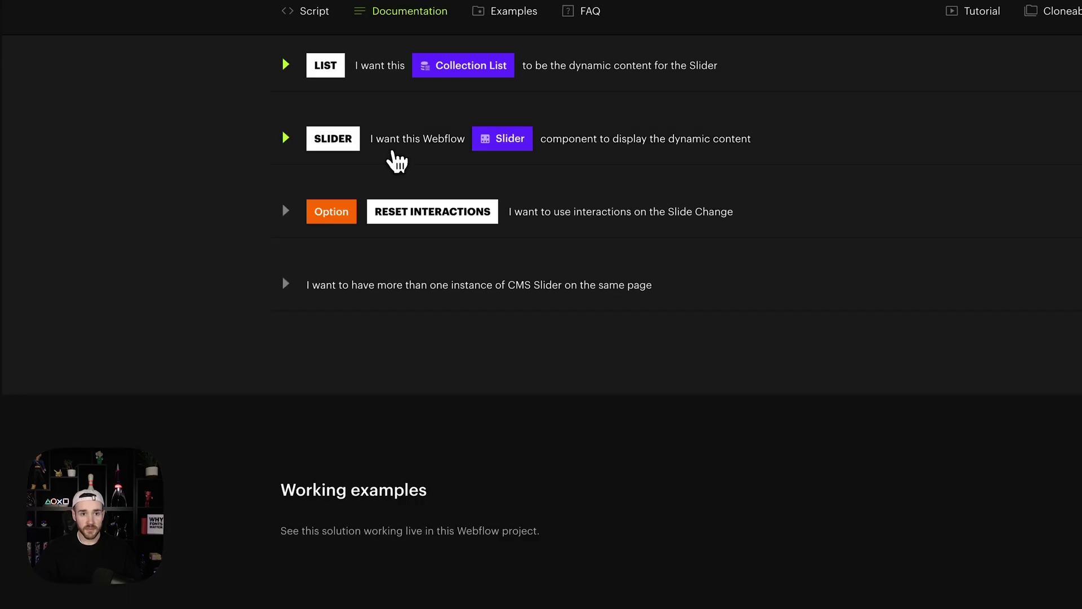
click(403, 231)
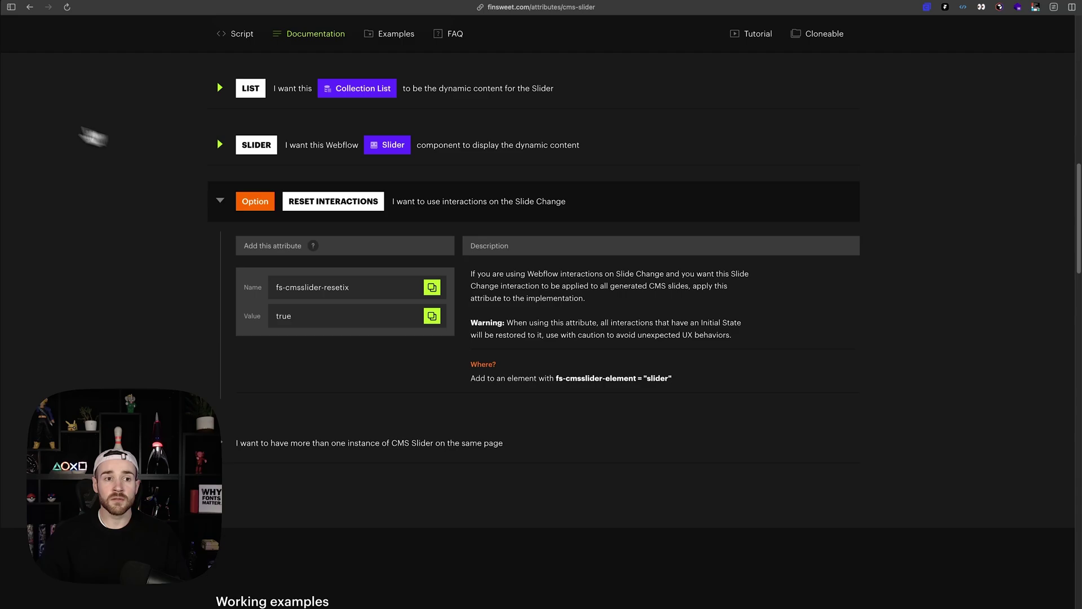
mouse_move(29, 111)
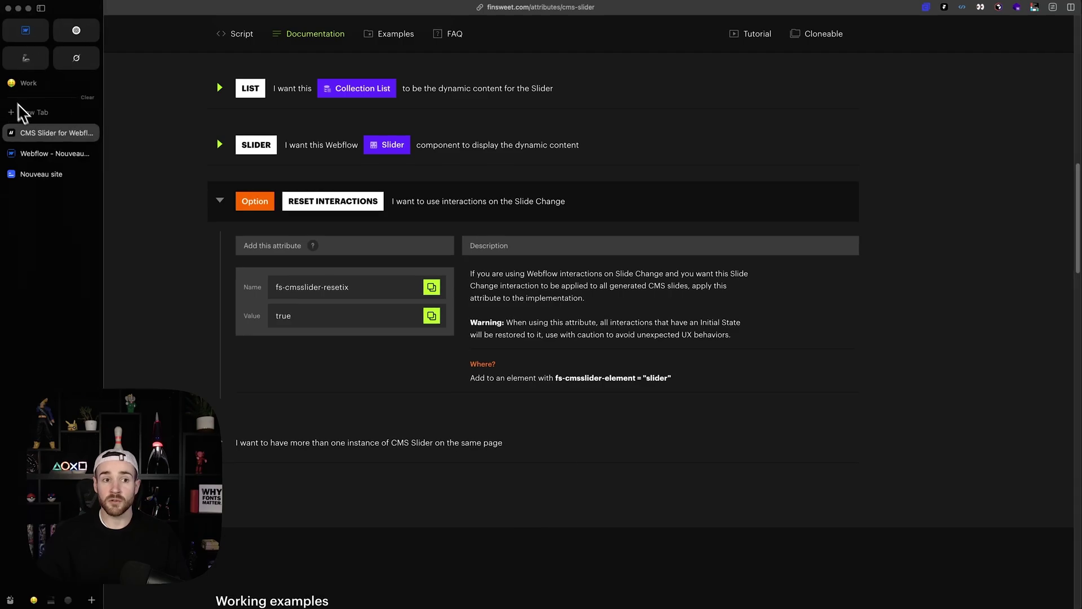
click(56, 154)
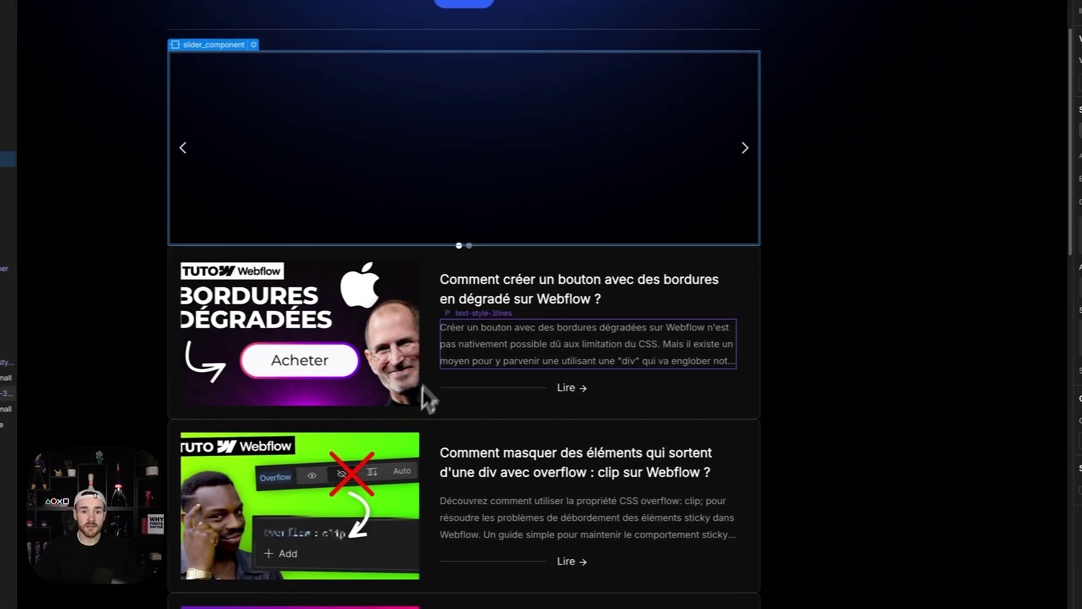
click(418, 282)
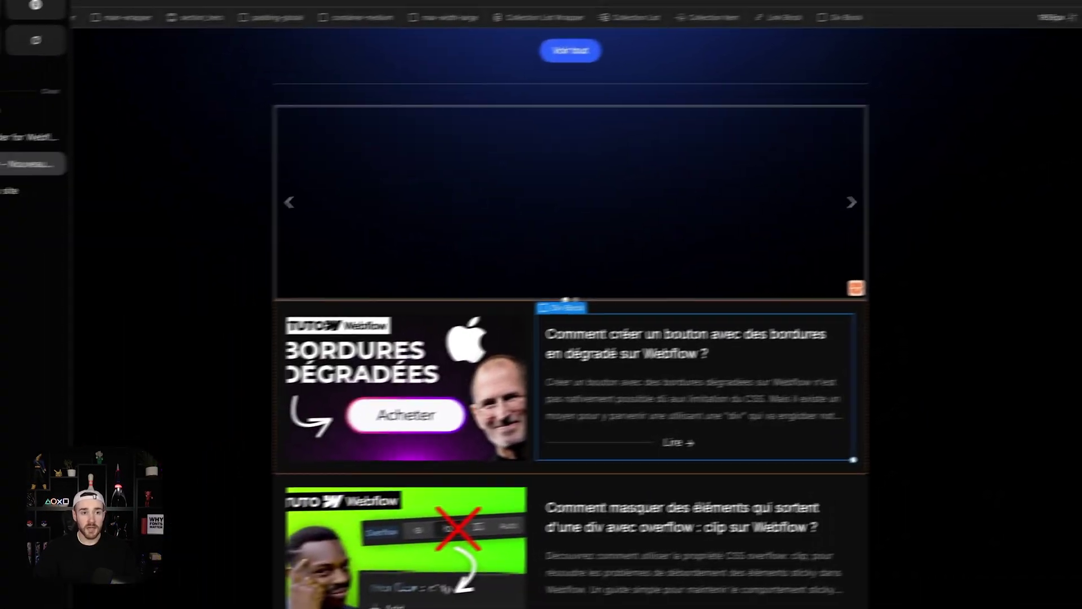
click(53, 127)
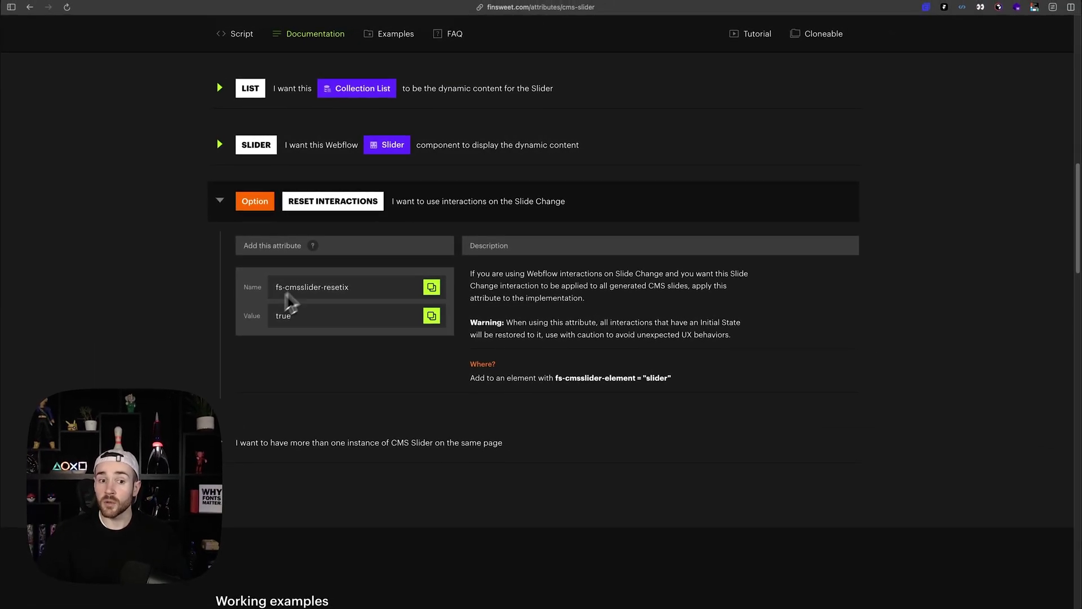
click(349, 214)
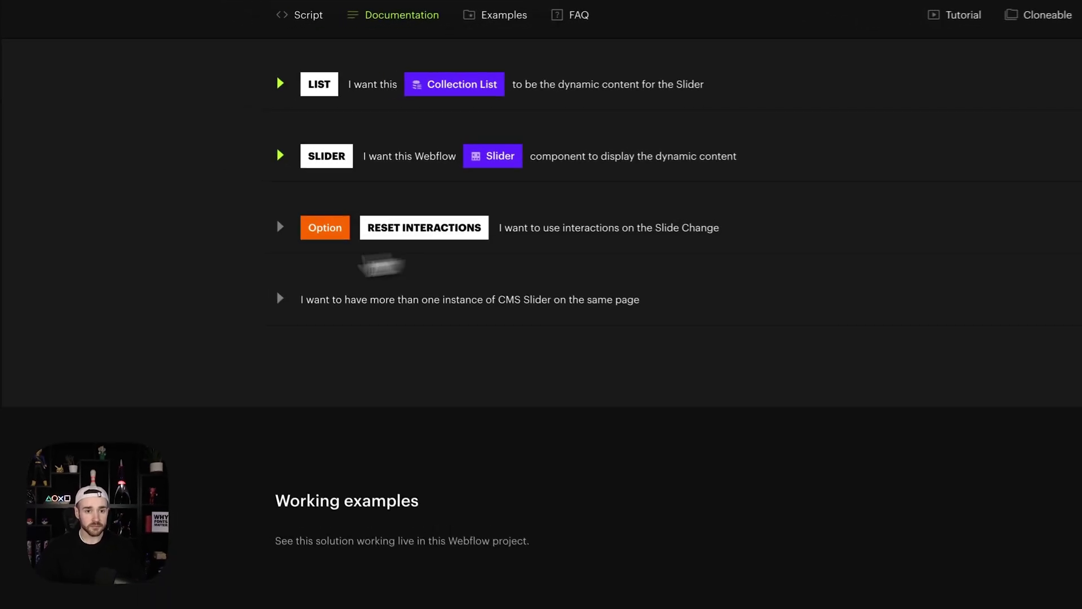
Step: Switch to Webflow, publish the site to the nouveau-site-0d753d.webflow.io staging domain and open the live page
mouse_move(33, 189)
click(43, 156)
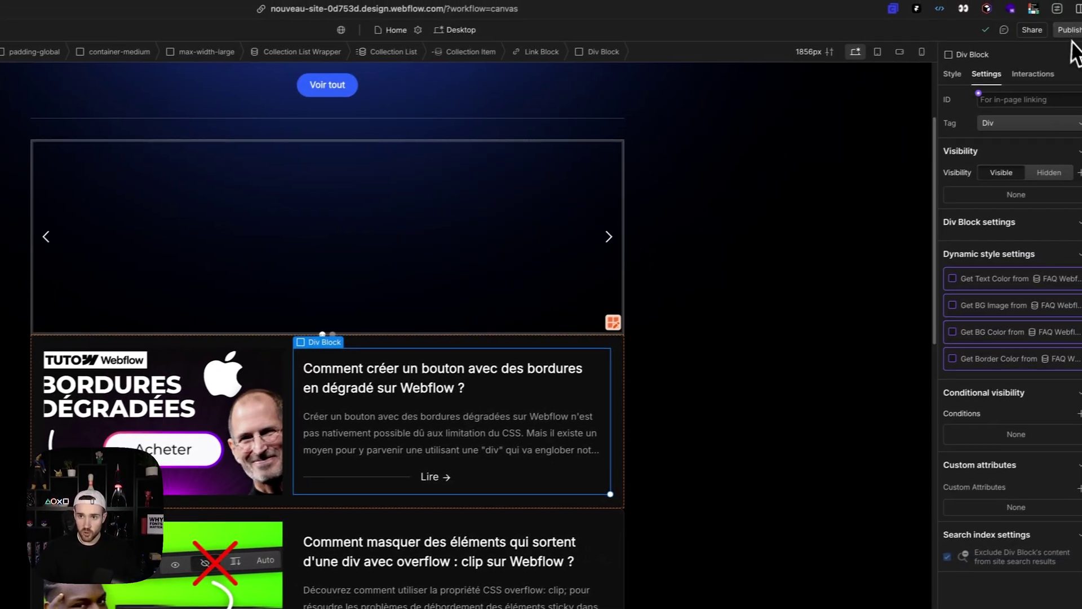
click(1057, 33)
click(1004, 235)
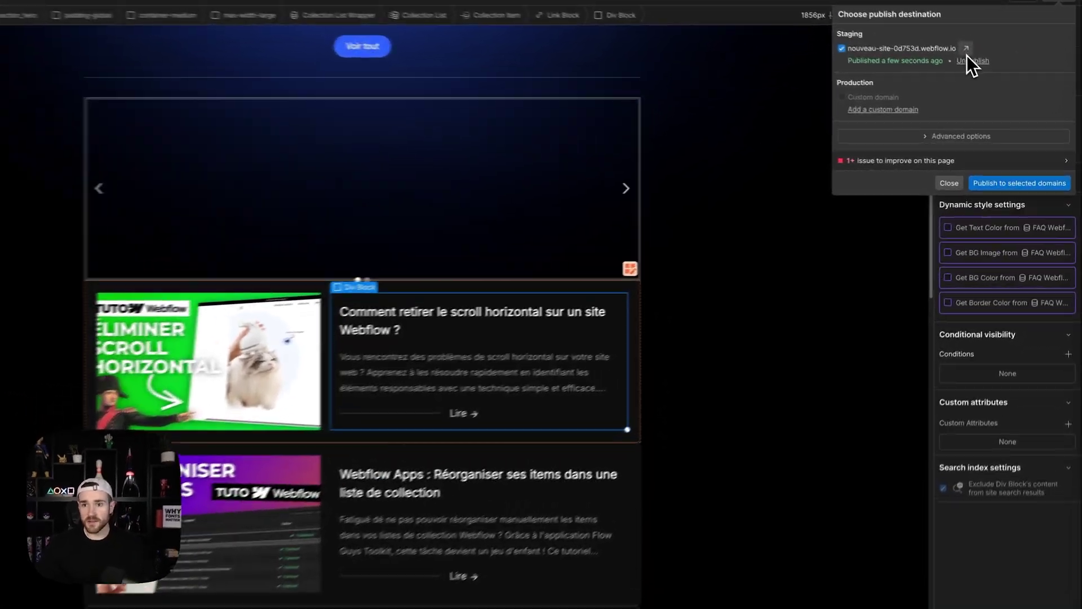
click(966, 52)
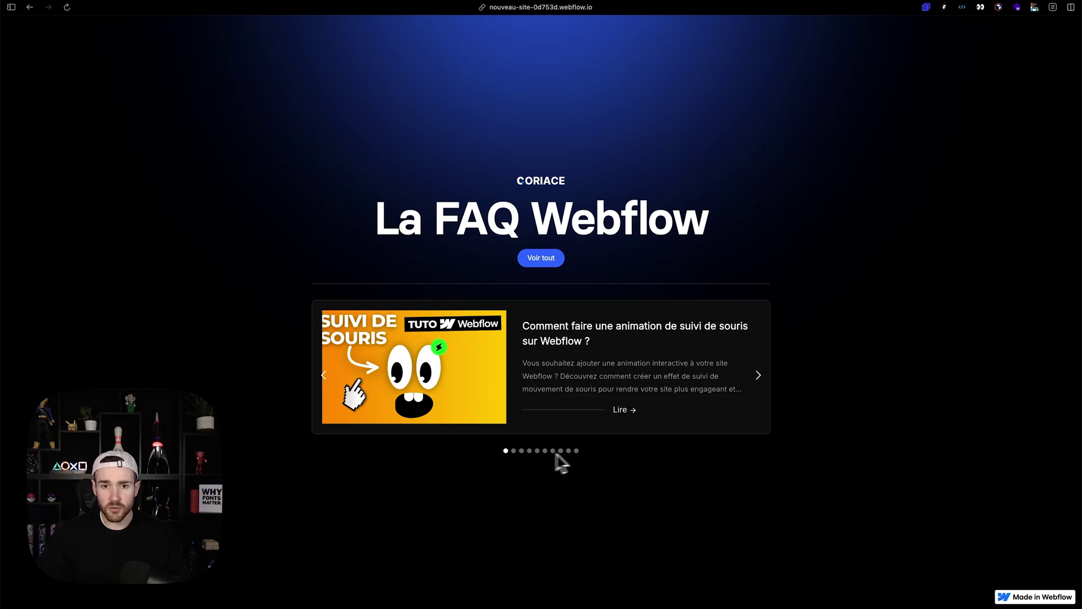
Step: Back in the Webflow Designer, set the FAQ Webflows collection list's item limit to show 20 items
mouse_move(36, 205)
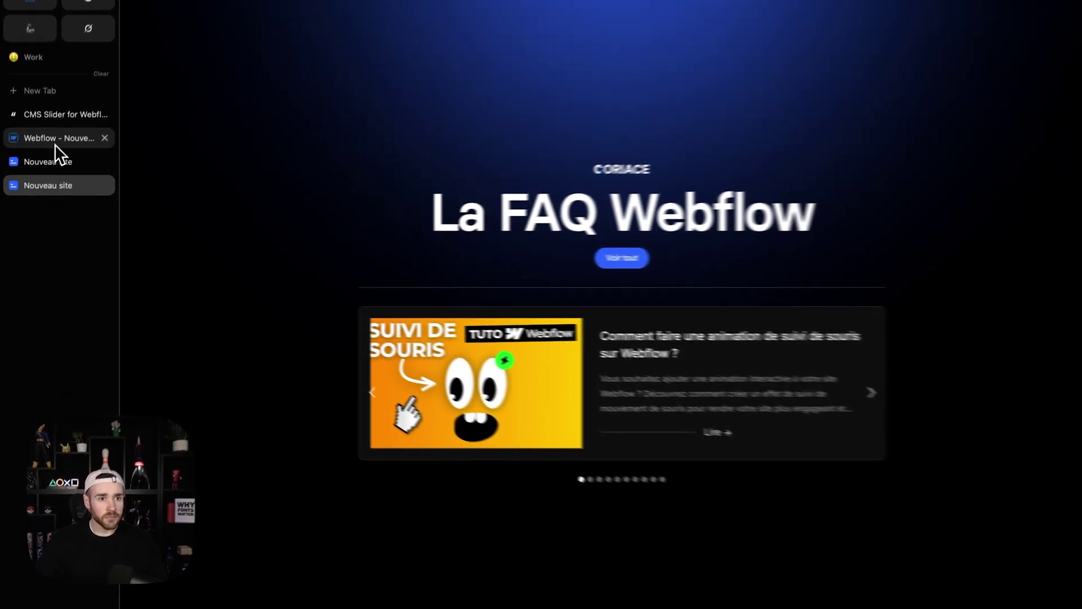
click(63, 153)
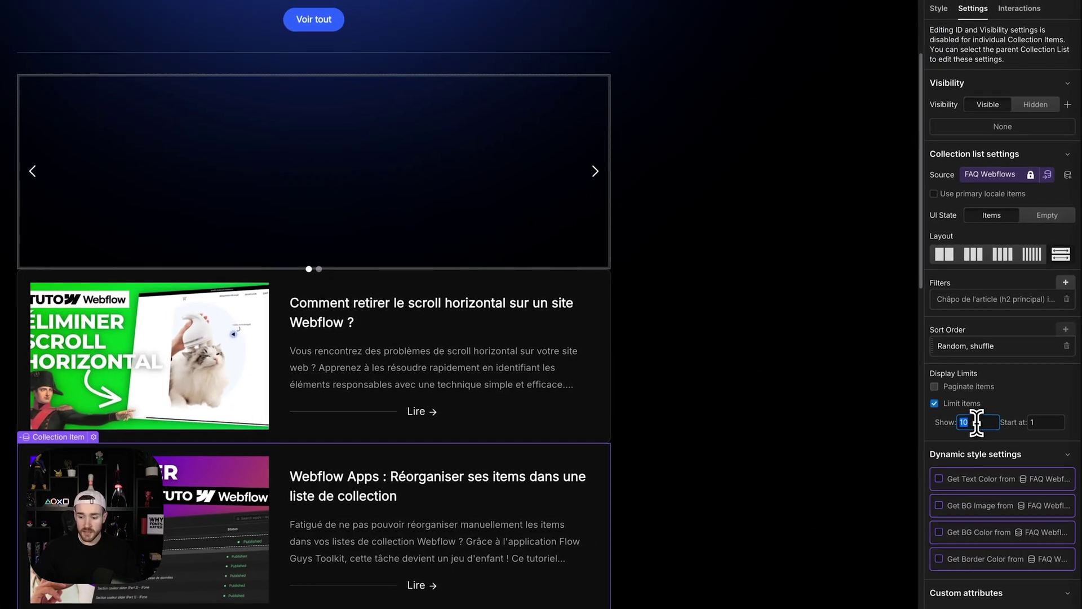
double_click(976, 423)
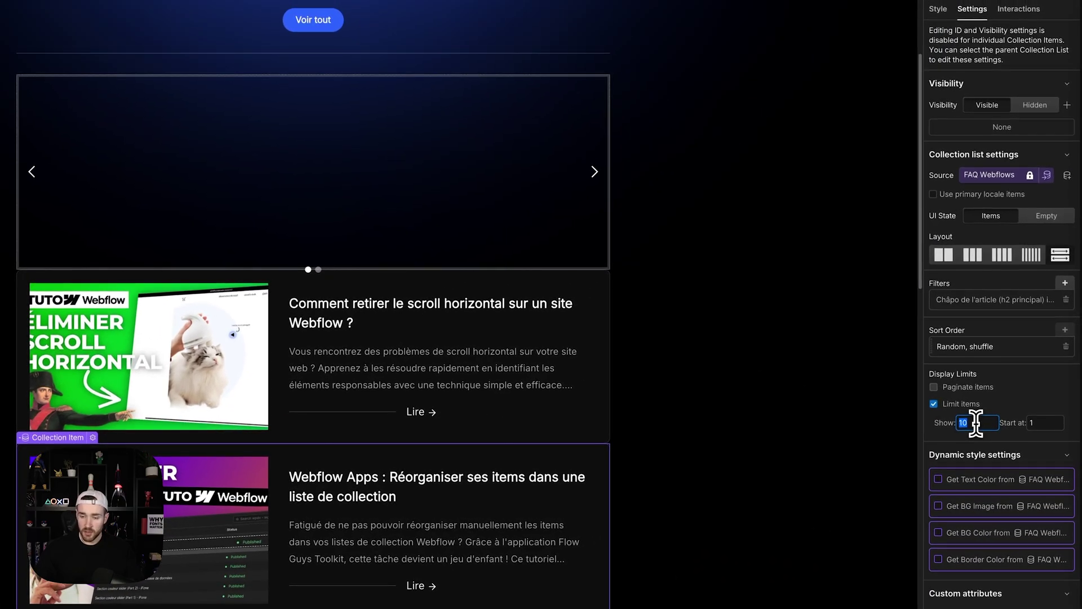
text(20)
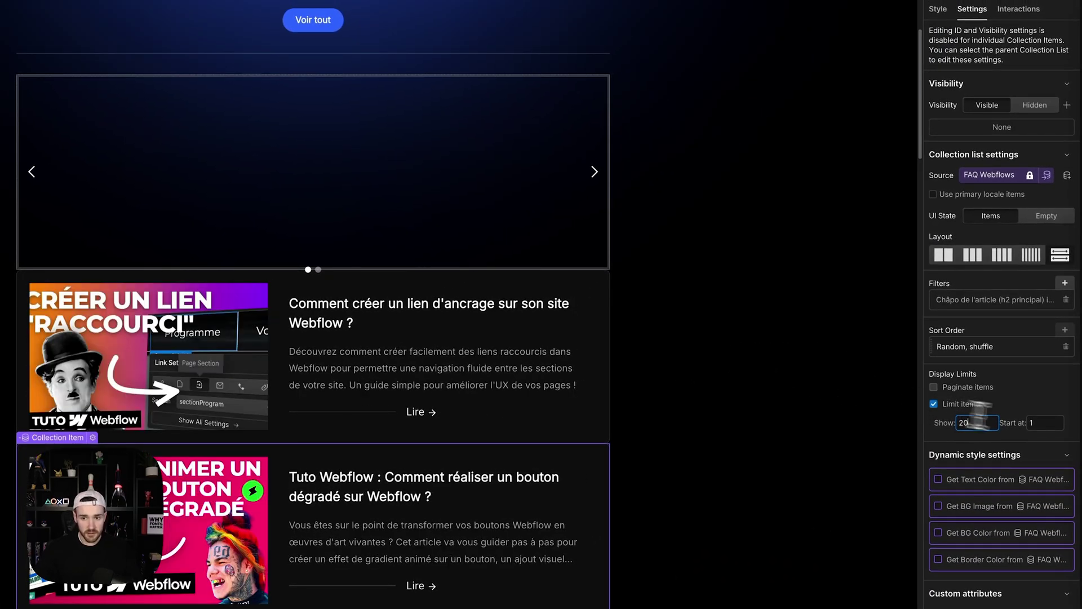
Step: Republish the site to the selected staging domain and switch to the live Nouveau site page to check the slider
click(1050, 31)
click(1009, 234)
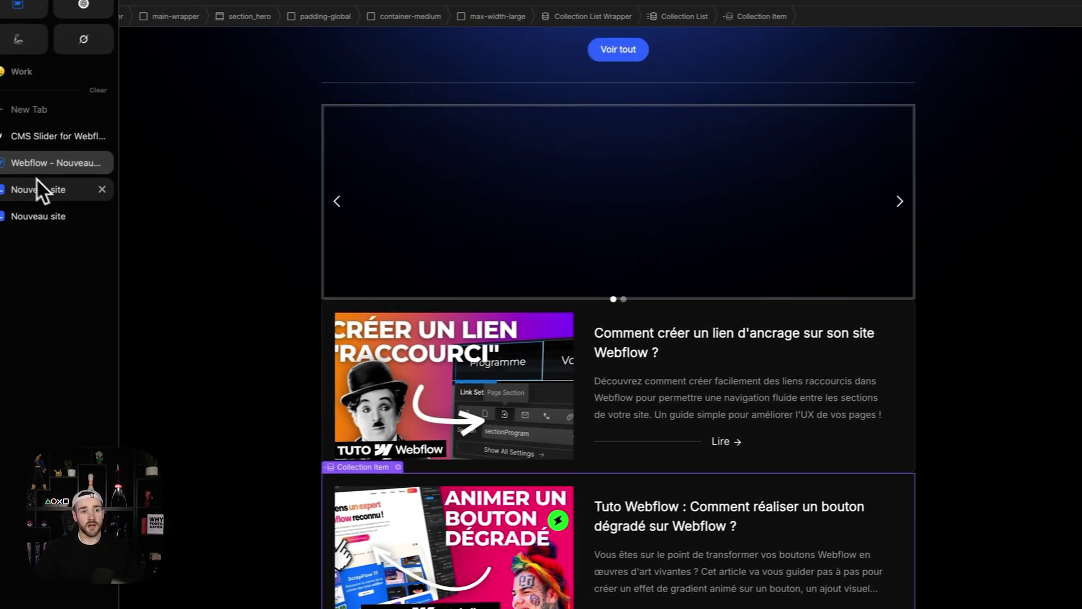
click(44, 188)
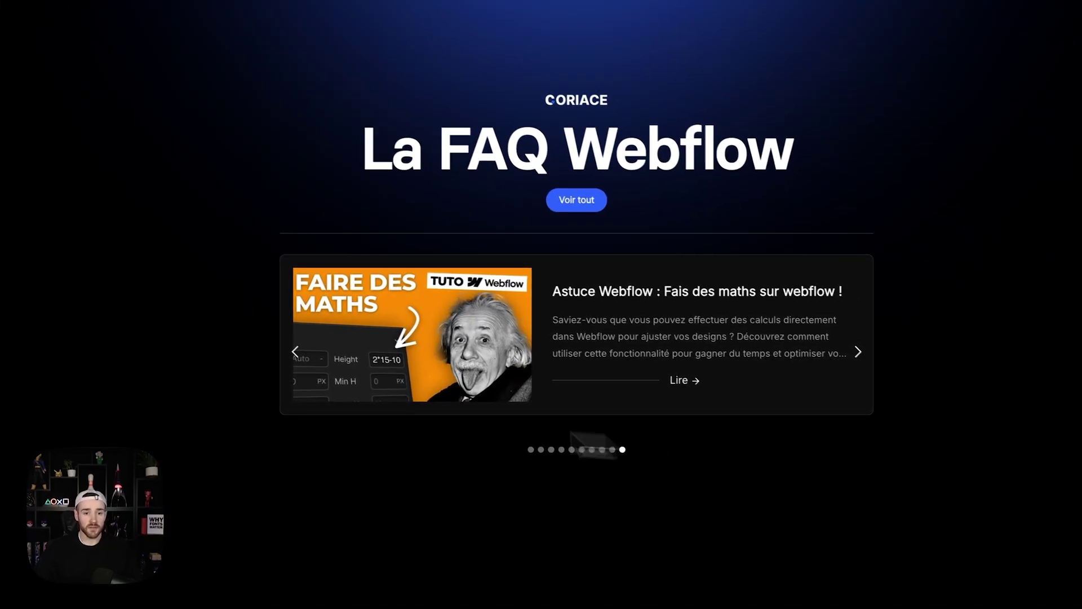
Step: Reload the live Nouveau site page and advance through the FAQ slider's slides to check the extended item list
click(52, 117)
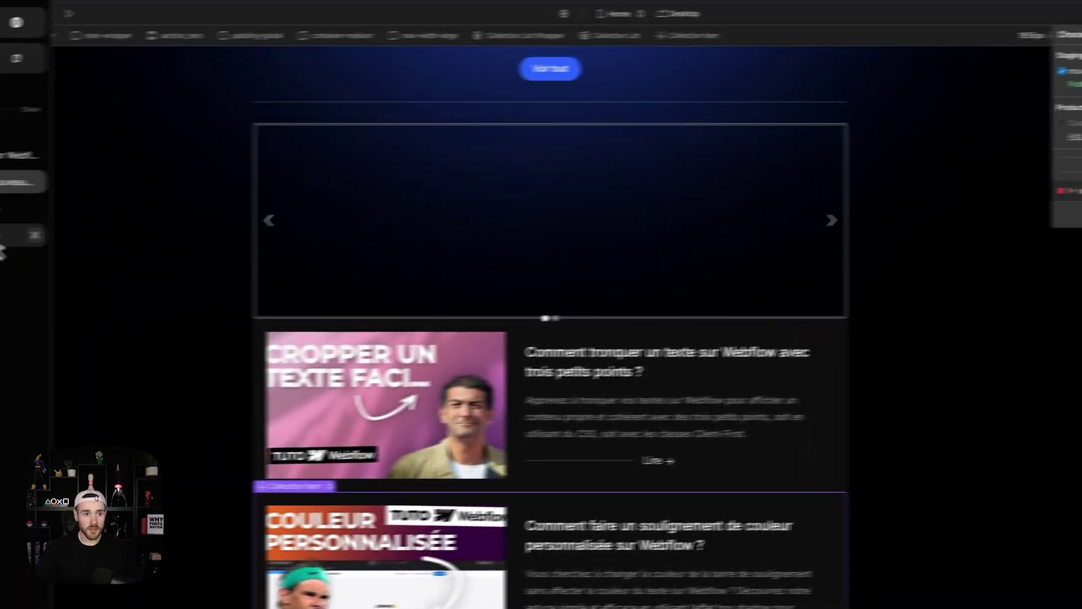
click(37, 144)
key(super+r)
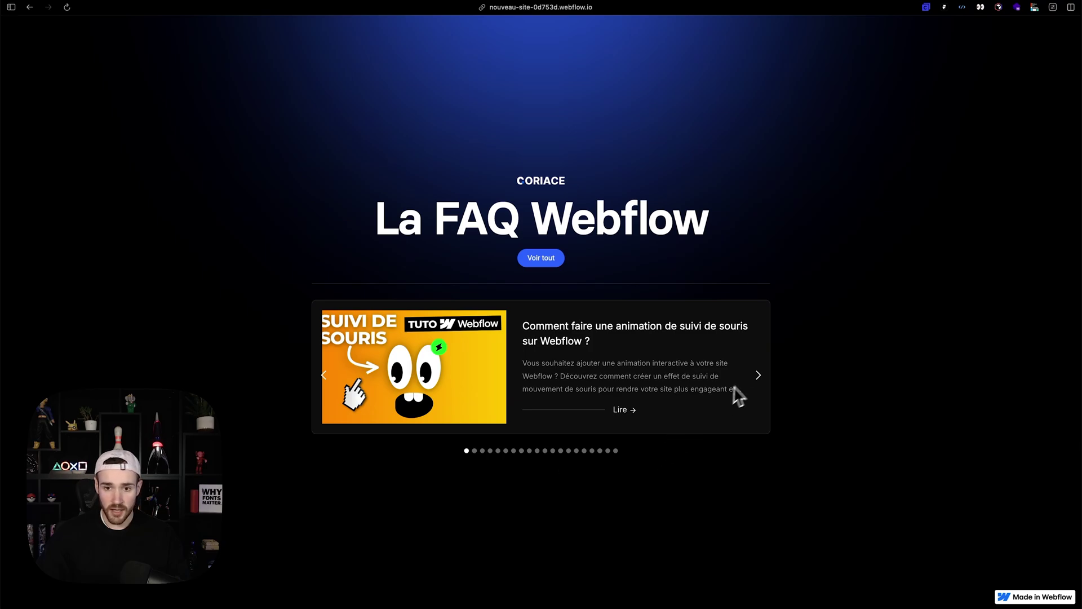
click(767, 376)
click(768, 375)
click(768, 376)
click(768, 376)
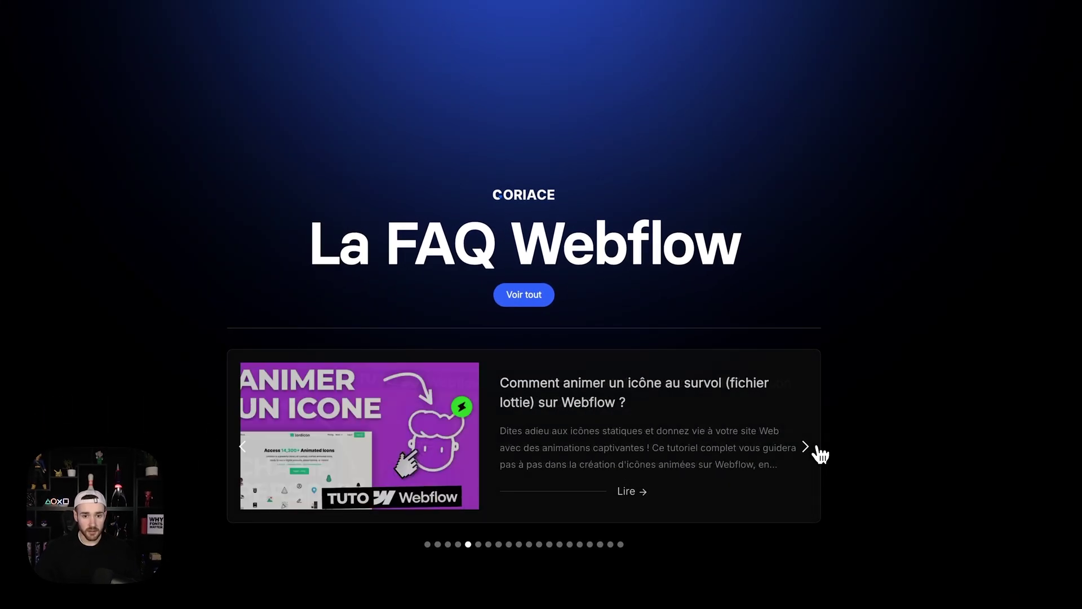
click(806, 446)
click(806, 446)
click(806, 446)
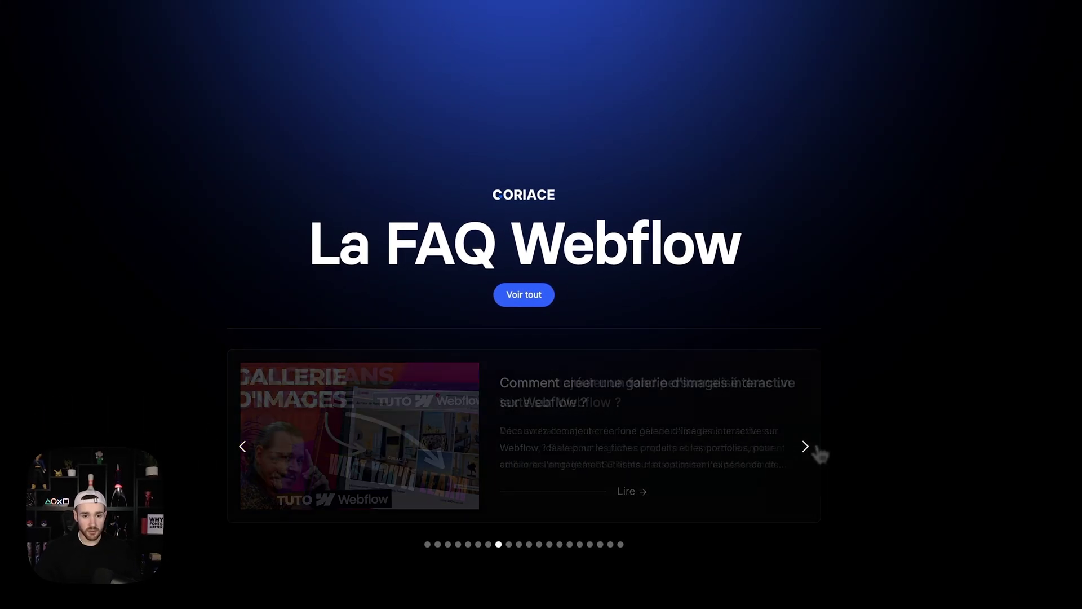
click(806, 447)
click(806, 446)
click(805, 447)
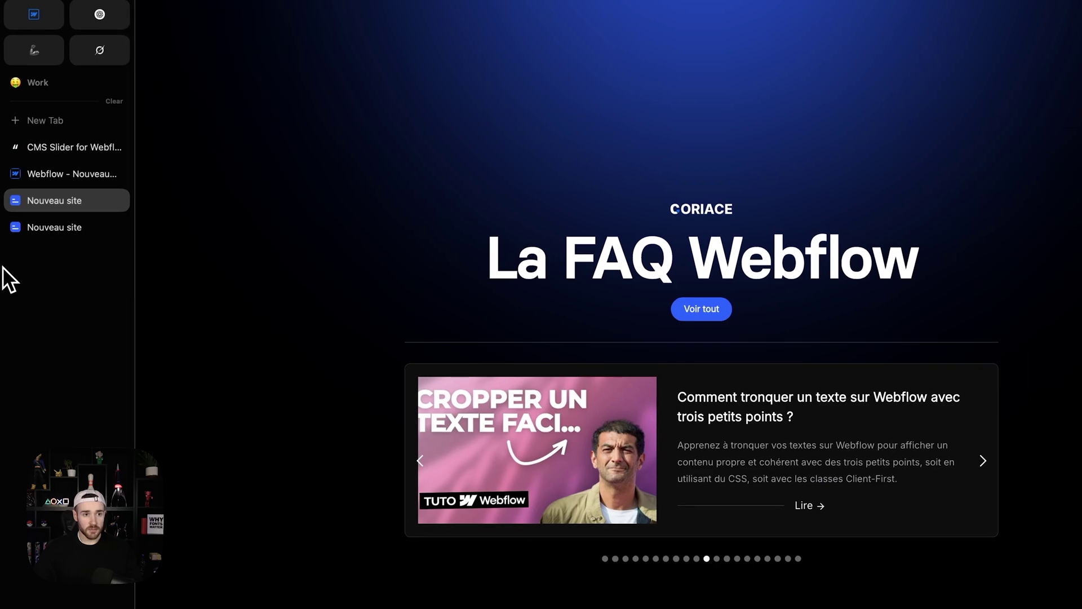
Step: Back in the Webflow Designer, select the FAQ Collection List Wrapper below the slider and set its display to None
click(62, 173)
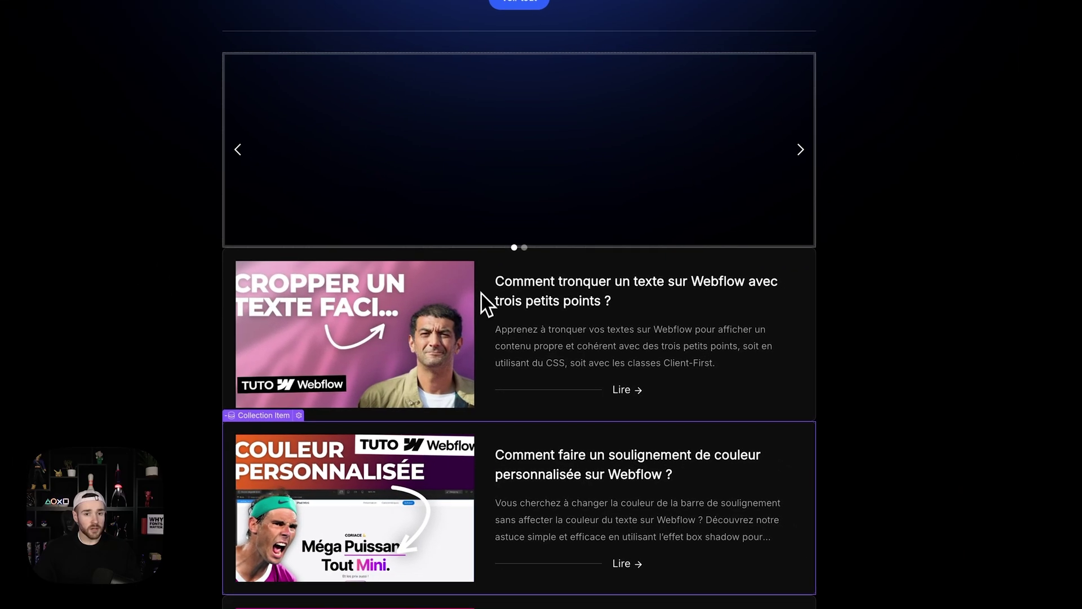
click(499, 306)
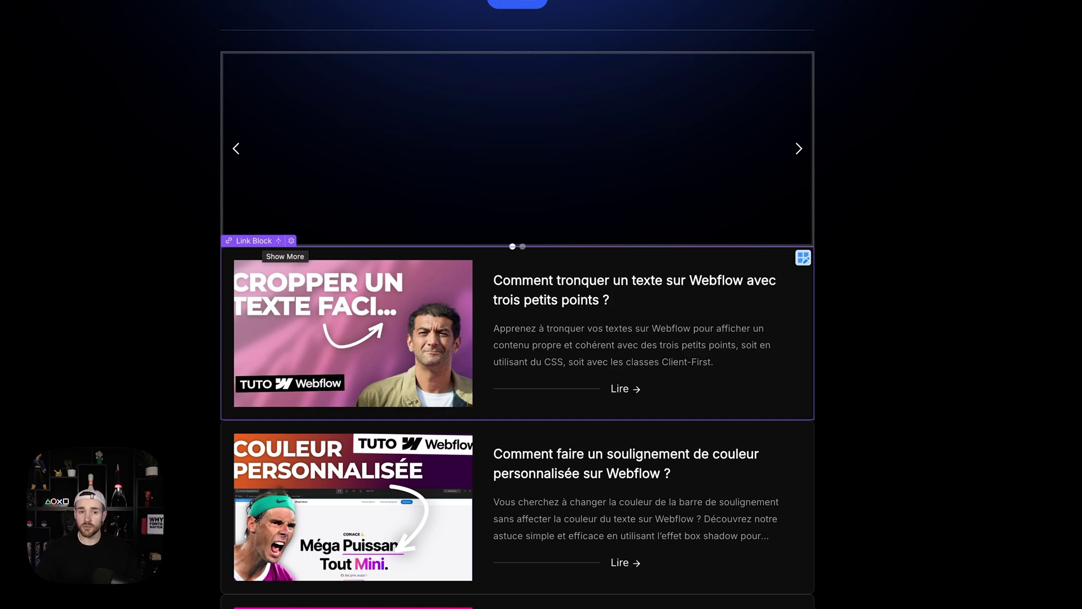
click(260, 217)
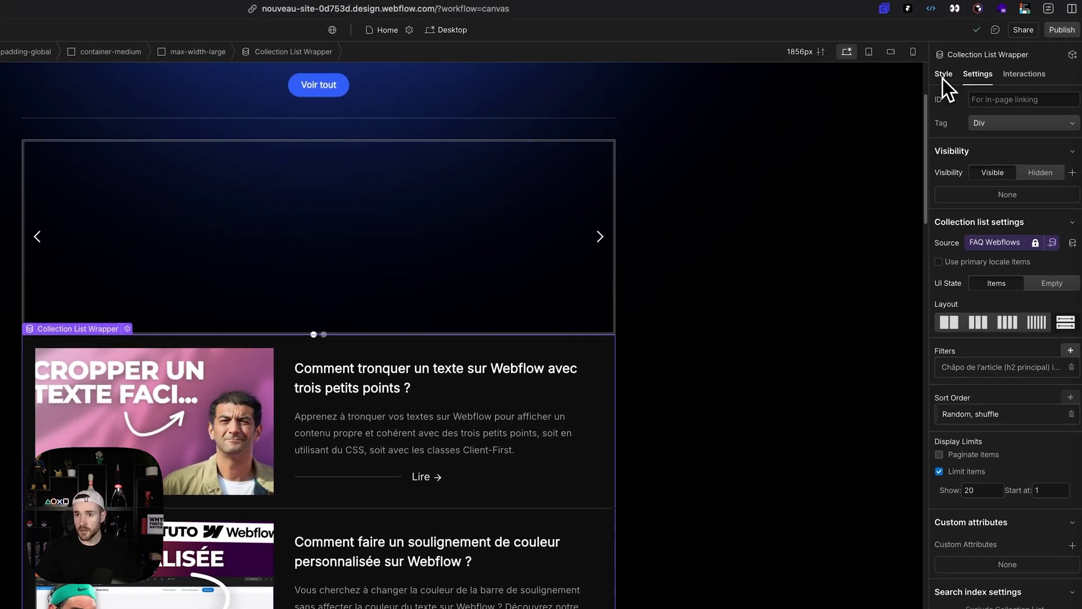
click(965, 53)
click(1059, 209)
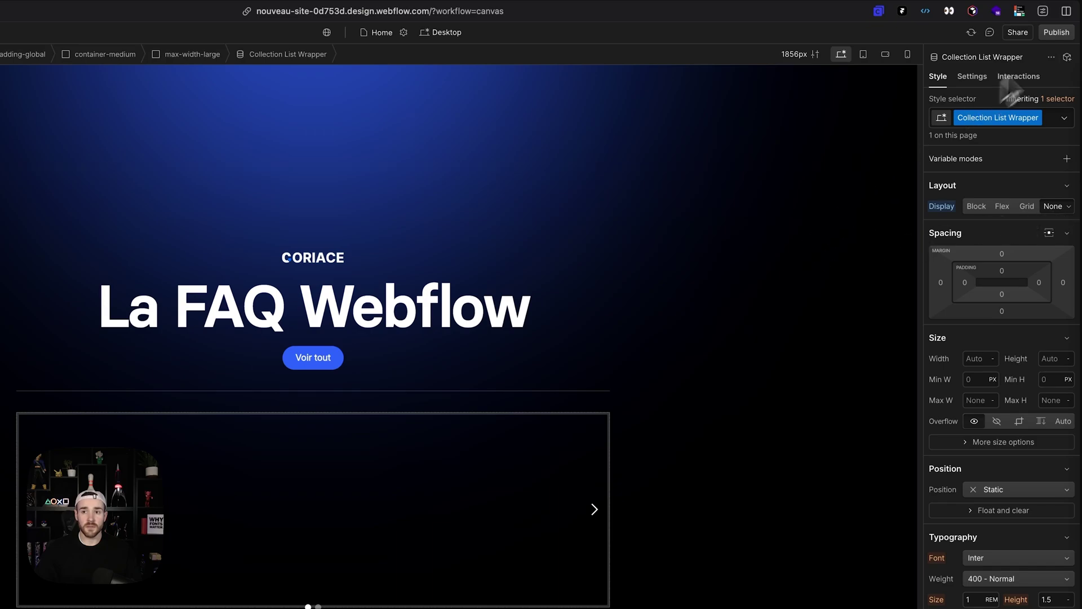
Step: Publish the site with the hidden collection list, switch to the live Nouveau site page and reload it
click(1056, 33)
click(992, 242)
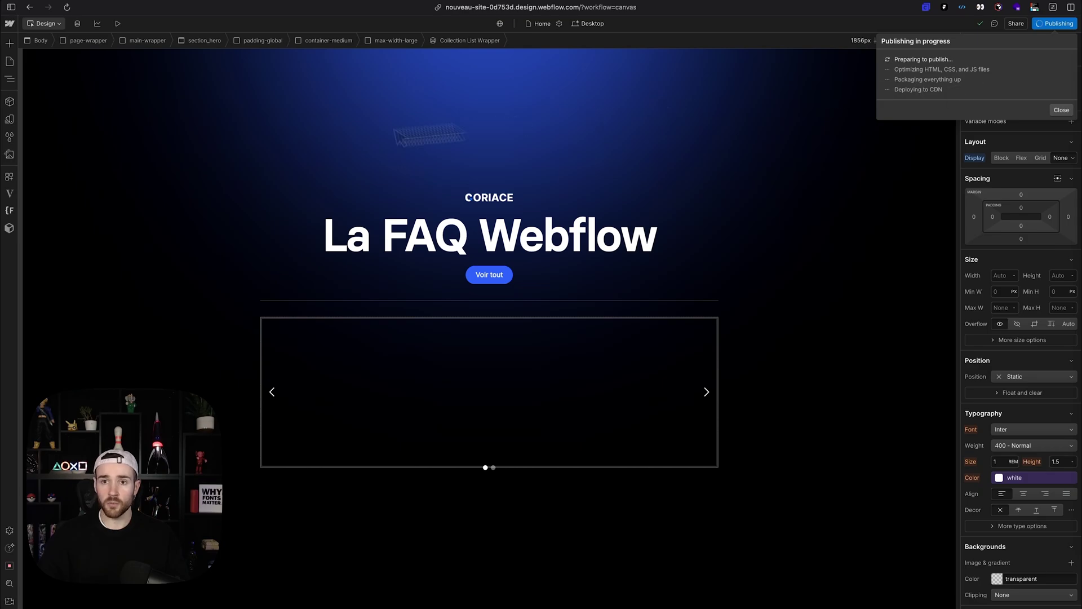
click(36, 173)
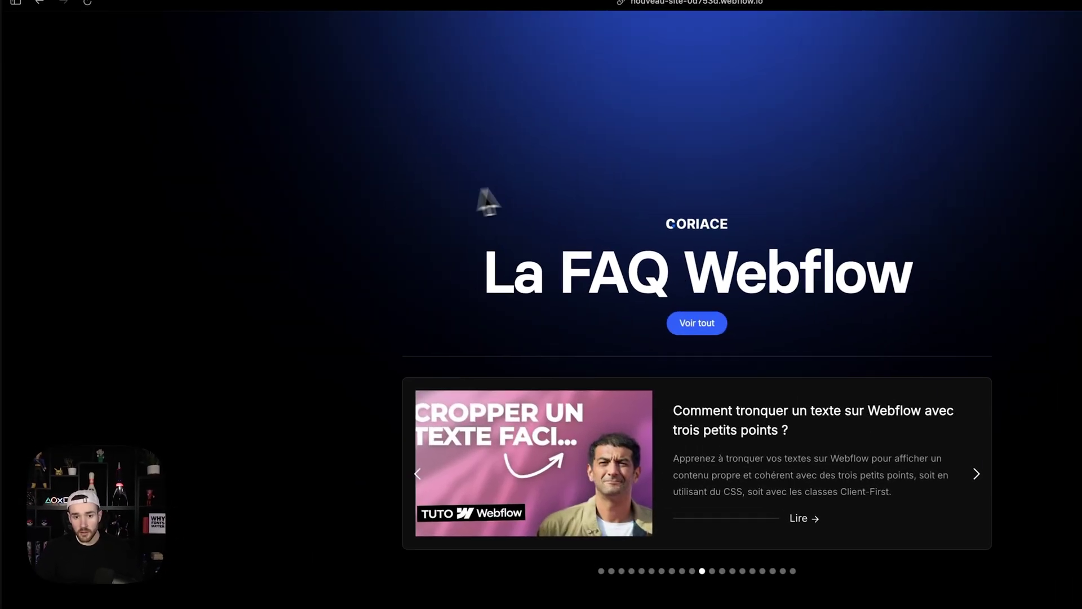
key(super+r)
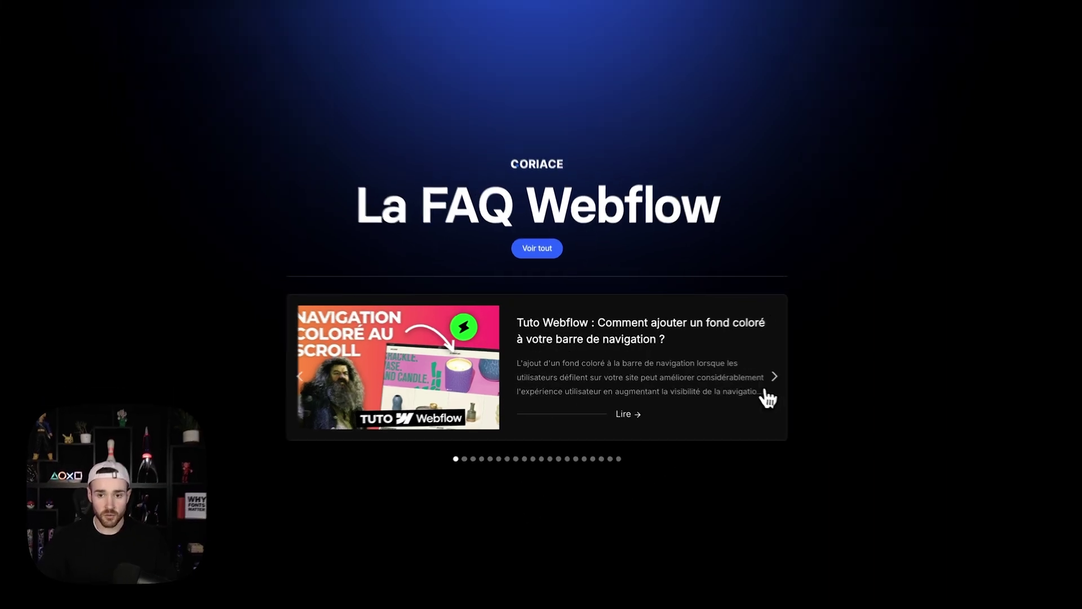
Step: Advance through several FAQ slides on the republished page to test the slider with its source list hidden
click(773, 378)
click(772, 379)
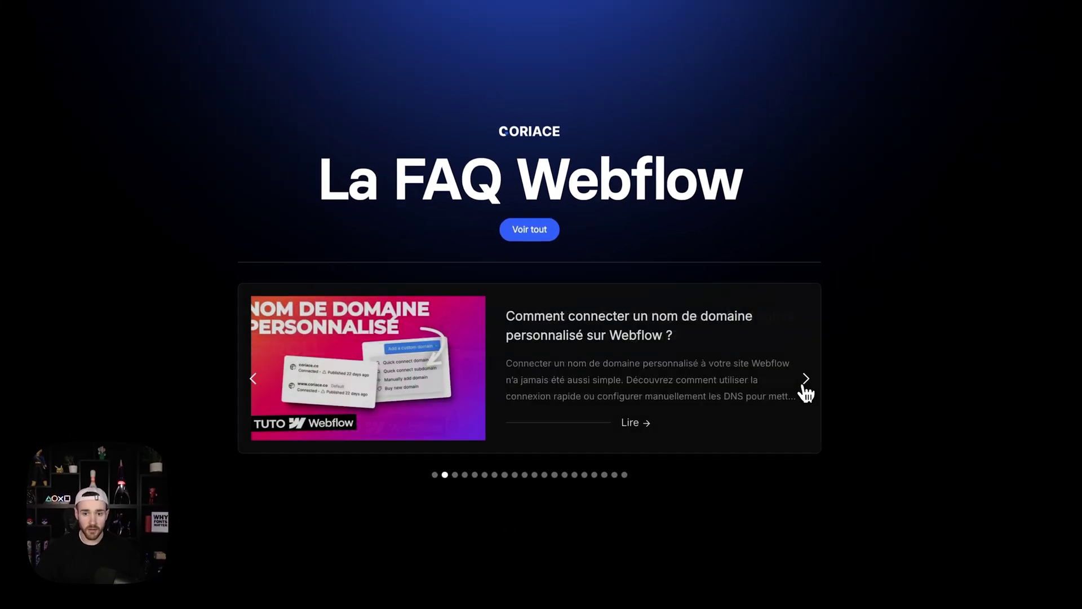
click(772, 378)
click(772, 379)
click(773, 379)
click(772, 379)
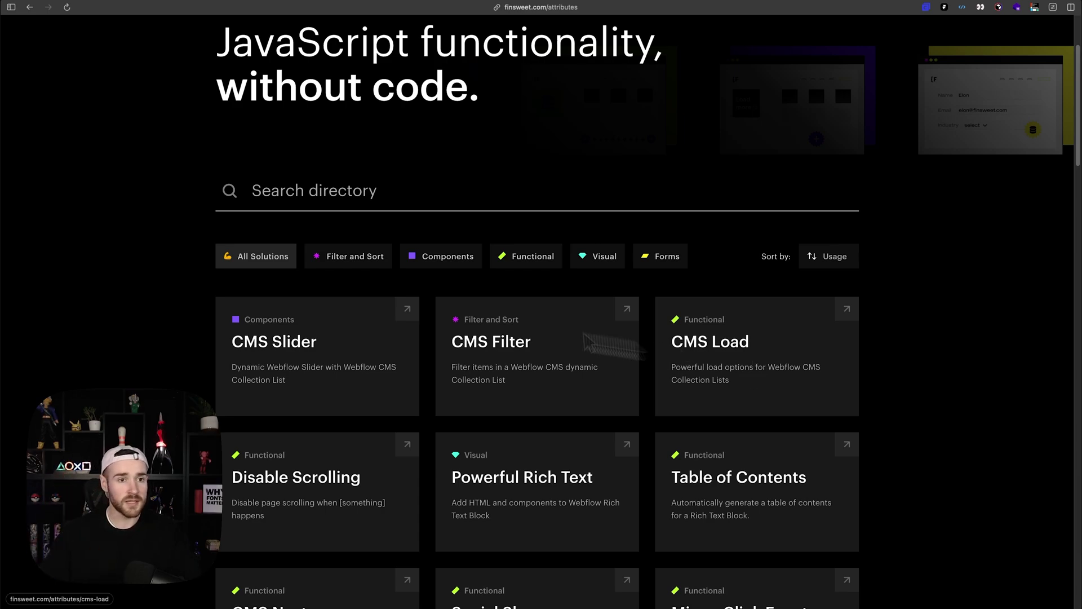
Step: Switch to the live ScrapFlow site and examine the All Webflow Websites list down to its load-more control
mouse_move(5, 169)
click(60, 177)
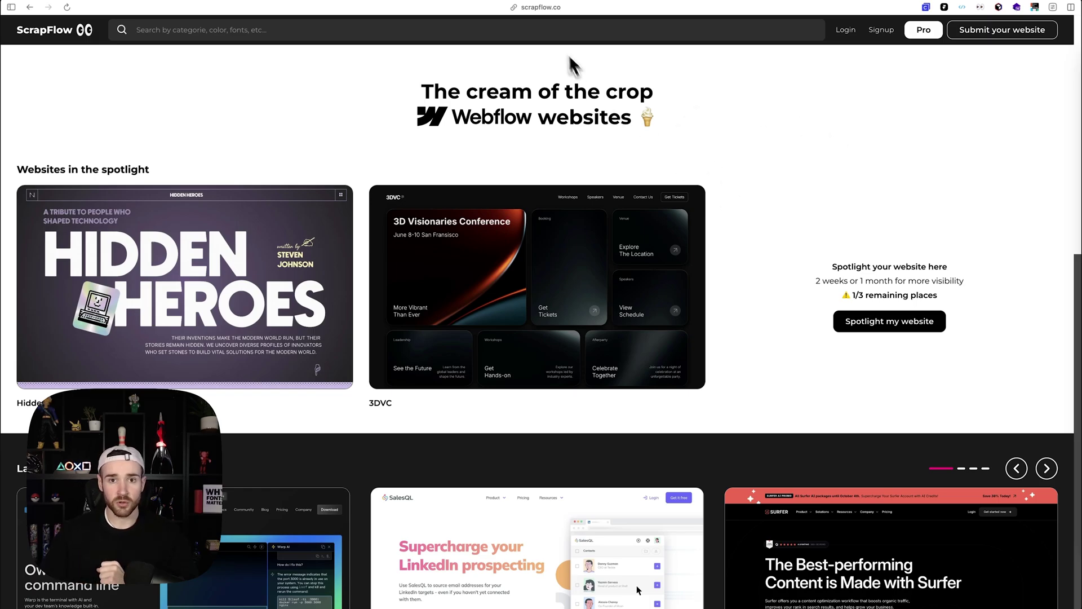
scroll(789, 253, down, 12)
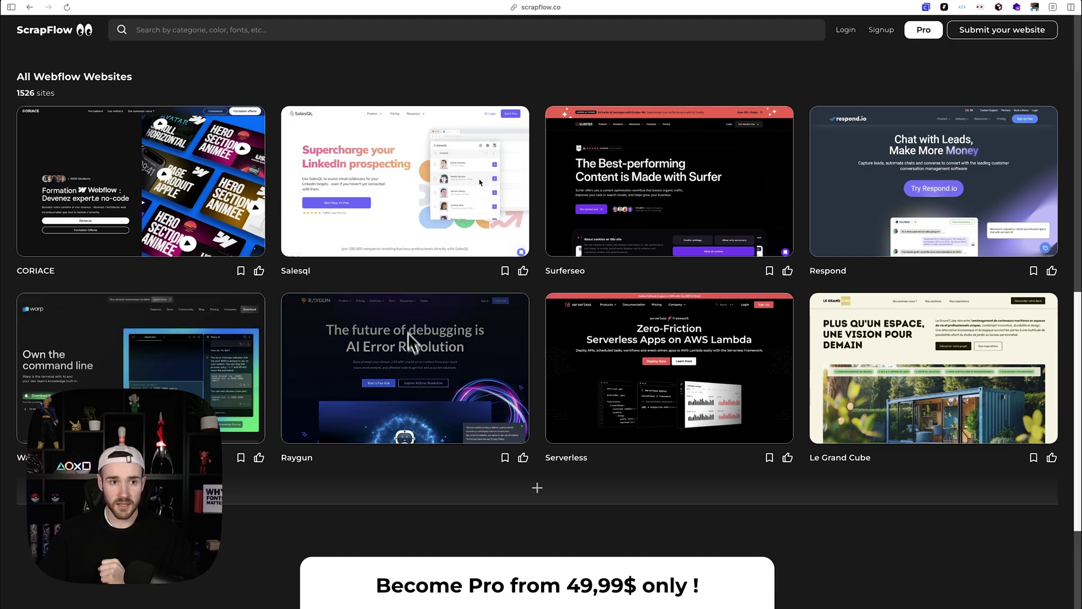
scroll(408, 332, up, 2)
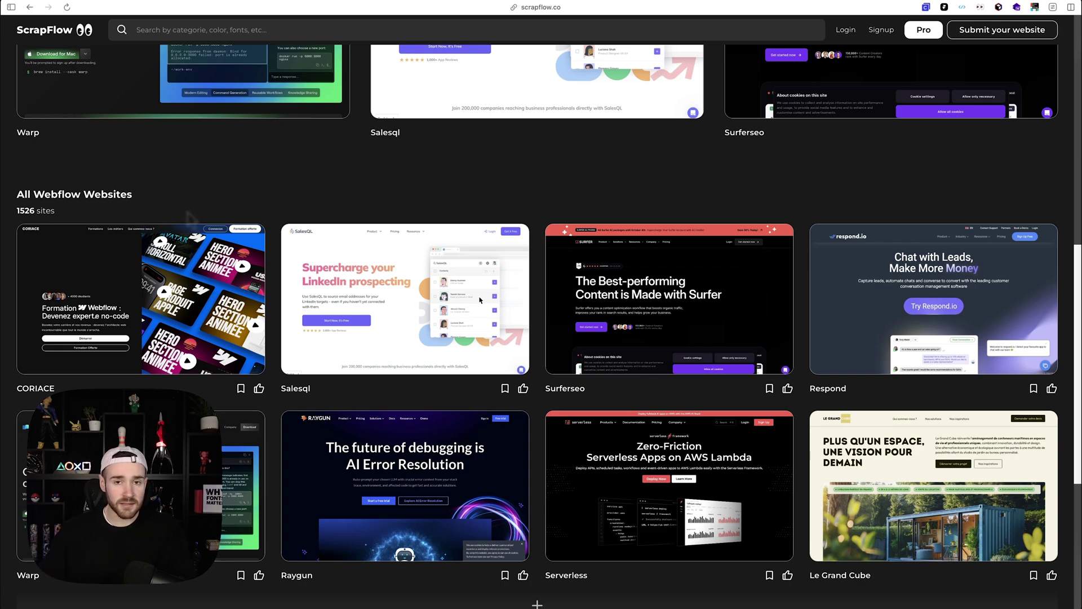
scroll(425, 376, down, 3)
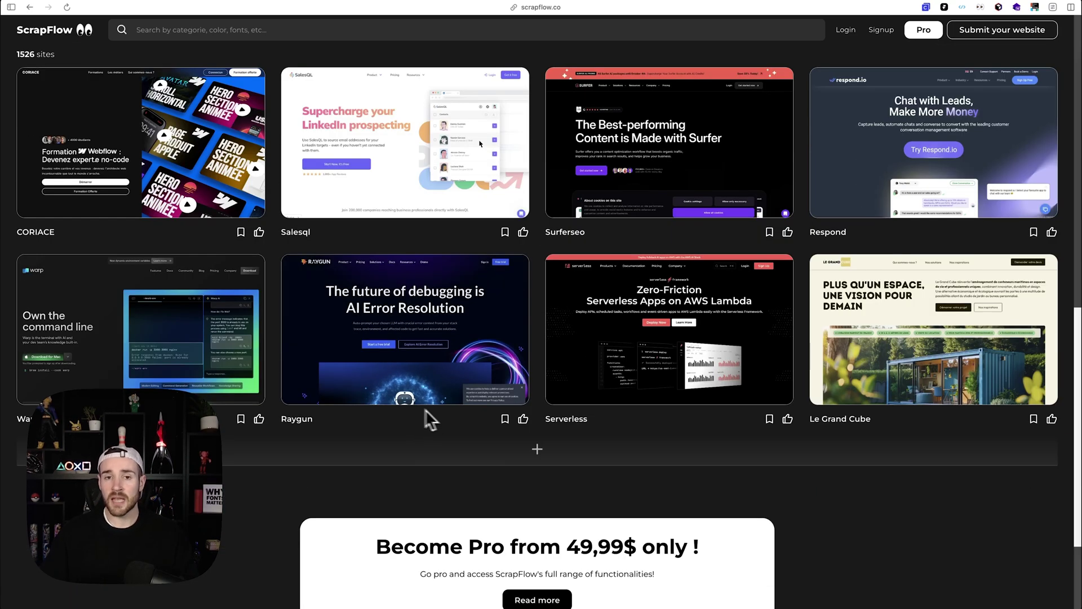
scroll(451, 410, down, 1)
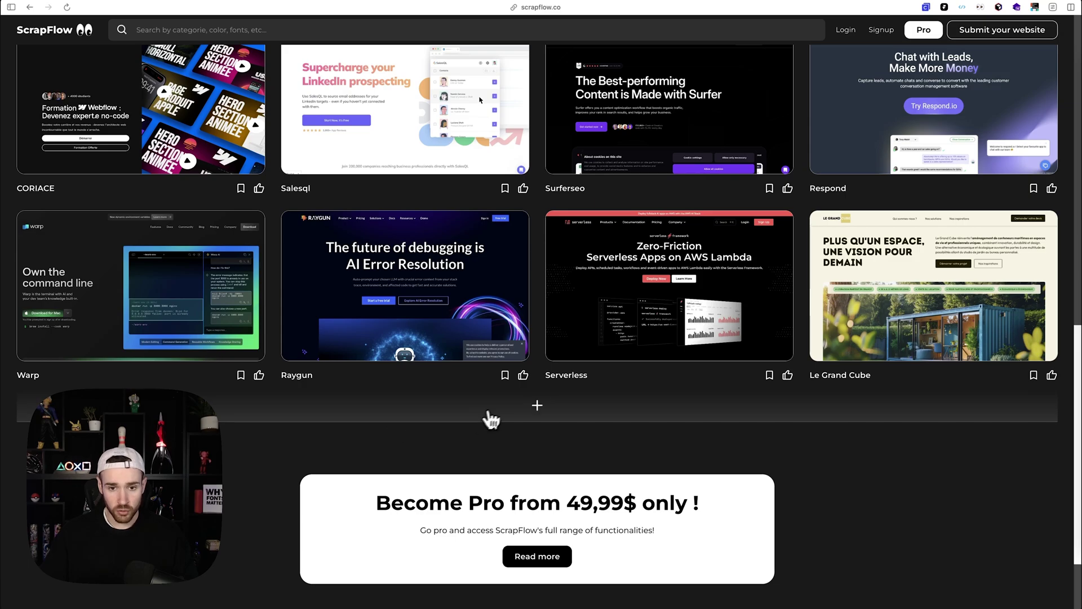
Step: Load more websites several times in ScrapFlow's All Webflow Websites list, then return to the top of the page
click(537, 412)
scroll(531, 455, down, 4)
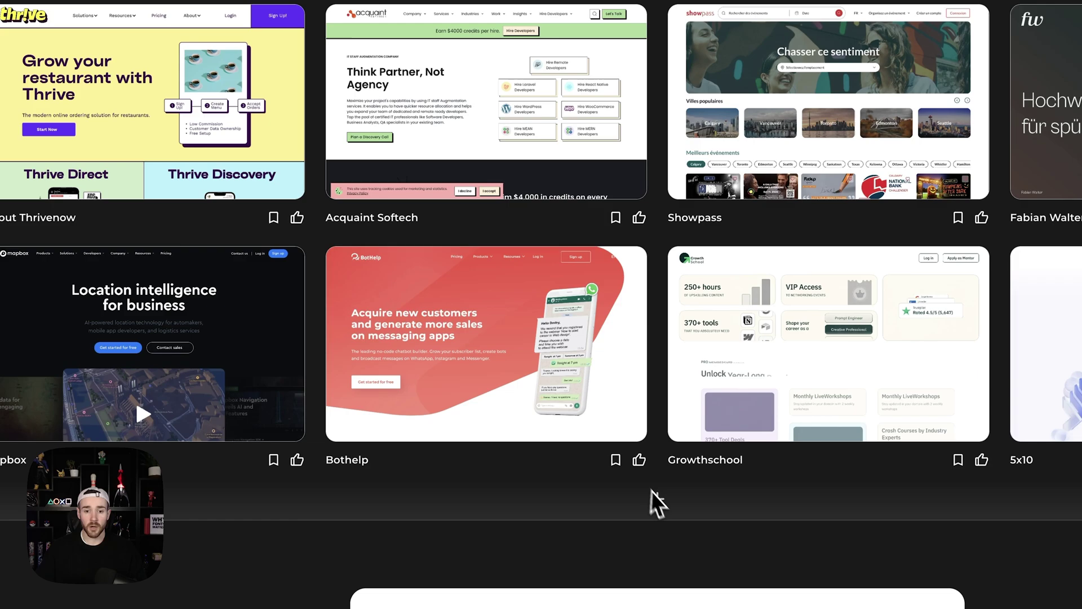
click(650, 502)
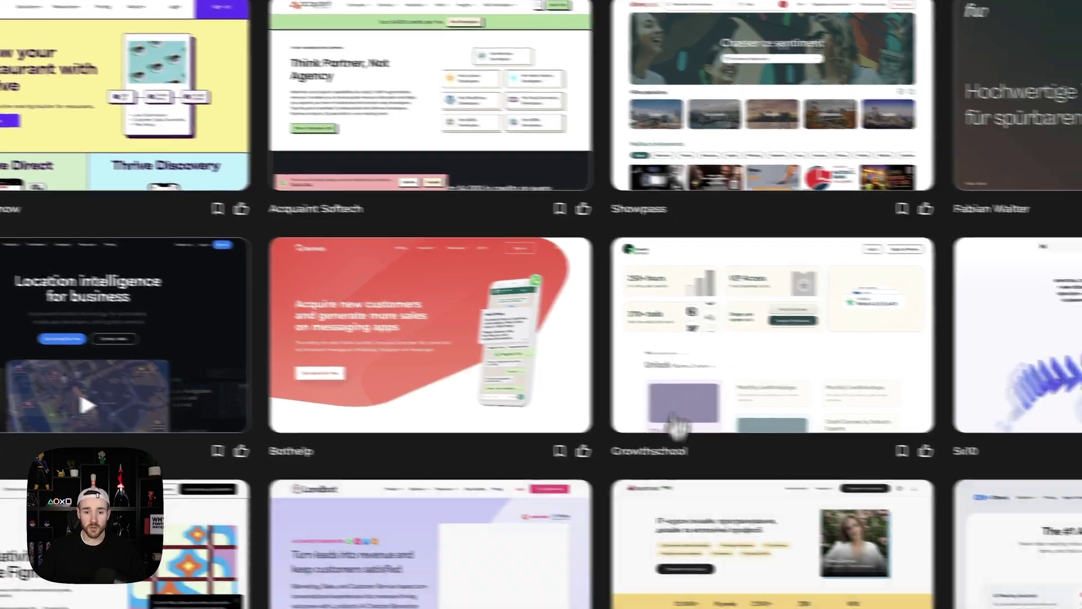
scroll(650, 502, down, 6)
click(523, 566)
scroll(618, 377, down, 6)
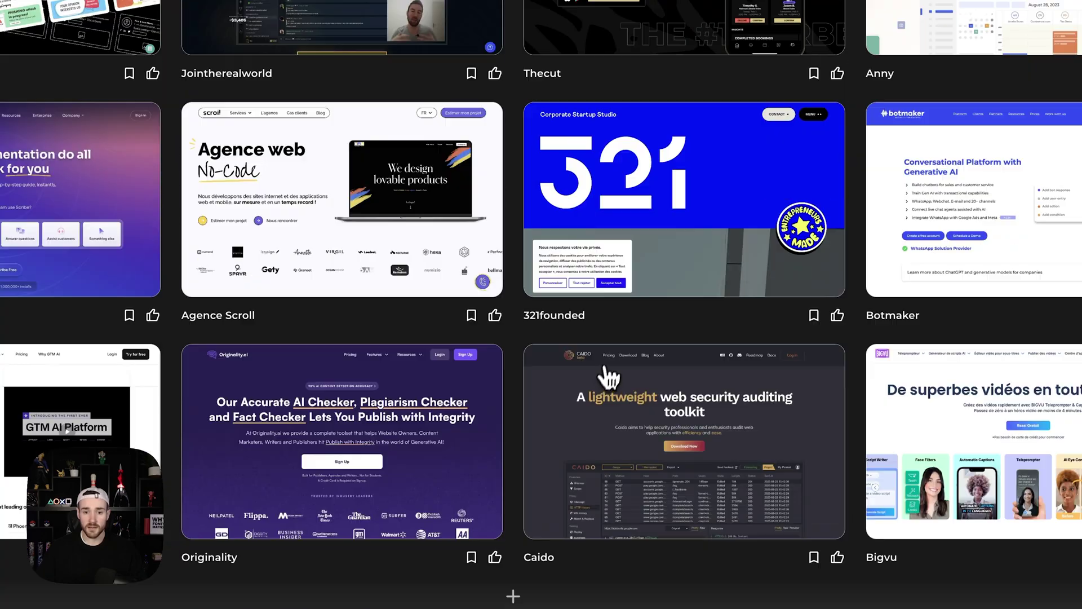
click(527, 594)
scroll(527, 395, down, 10)
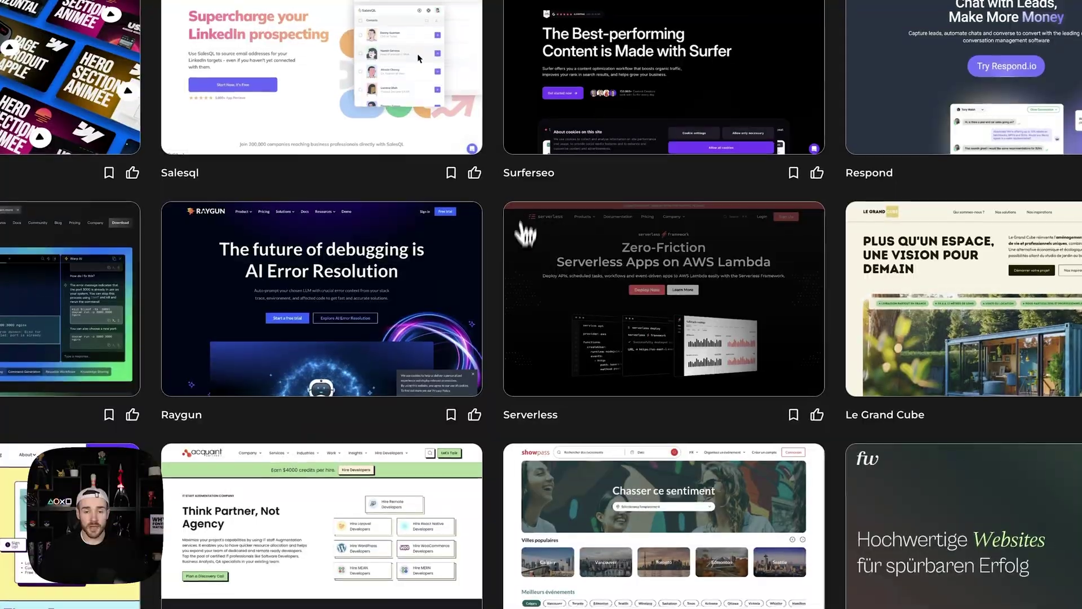
scroll(555, 222, up, 20)
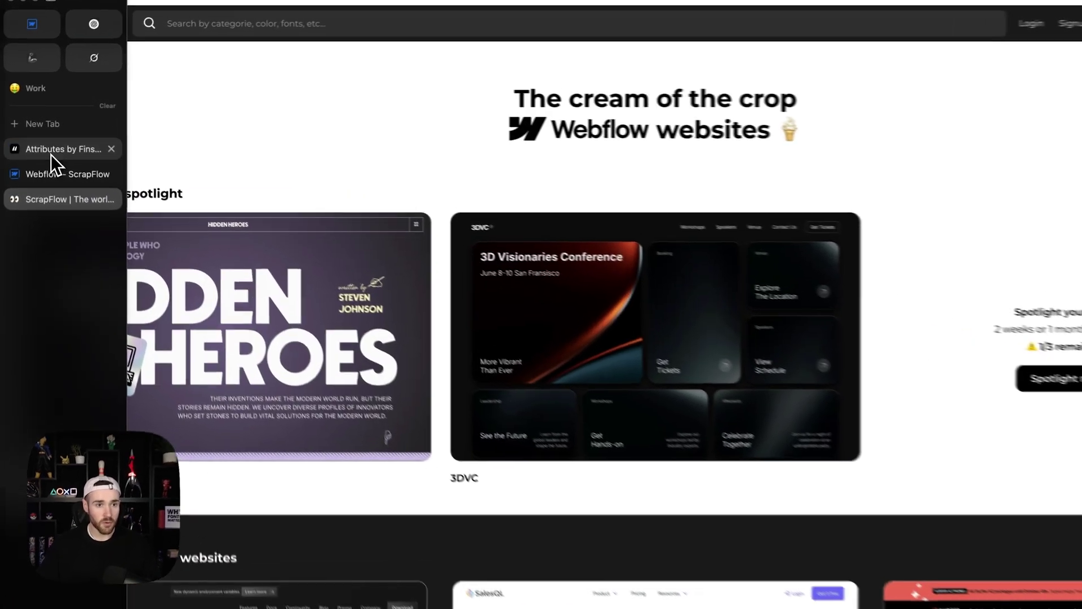
Step: Switch to the ScrapFlow project in the Webflow Designer and examine the website_list collection list under All Webflow Websites
click(45, 133)
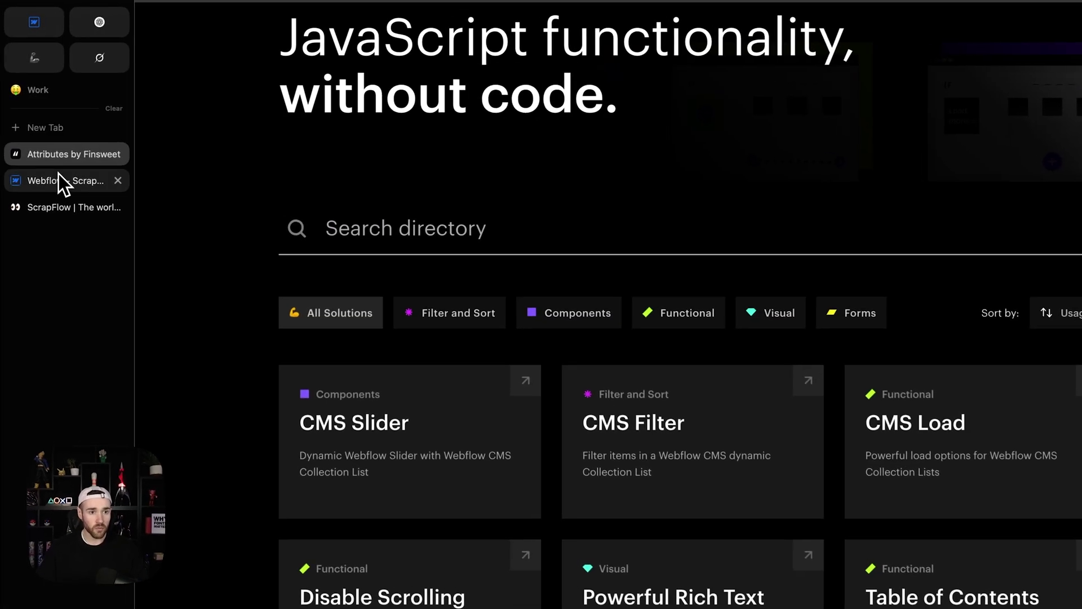
click(47, 155)
scroll(800, 349, down, 9)
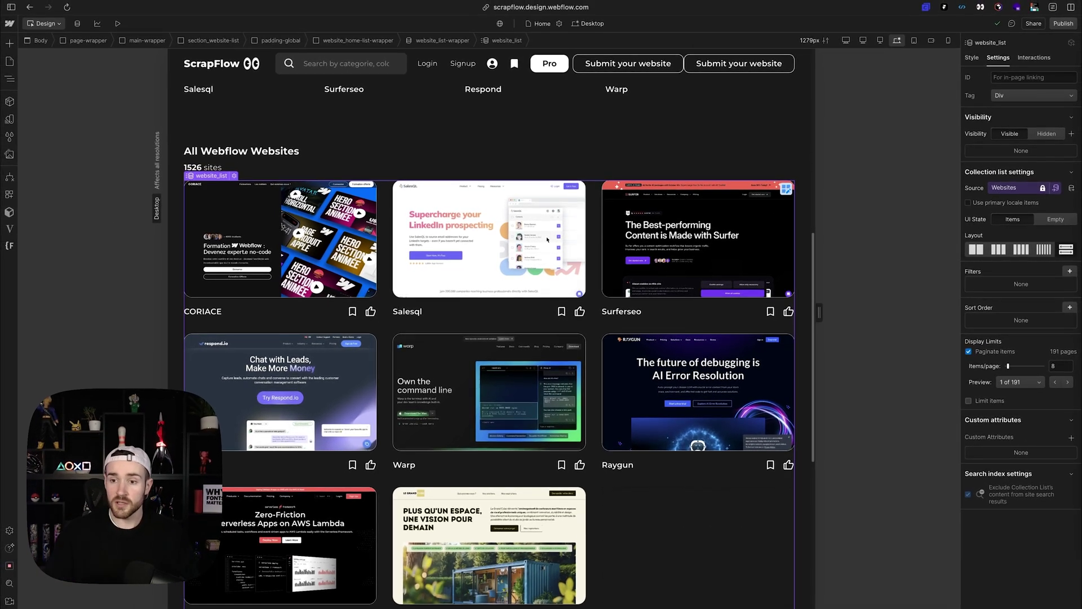
scroll(489, 344, down, 1)
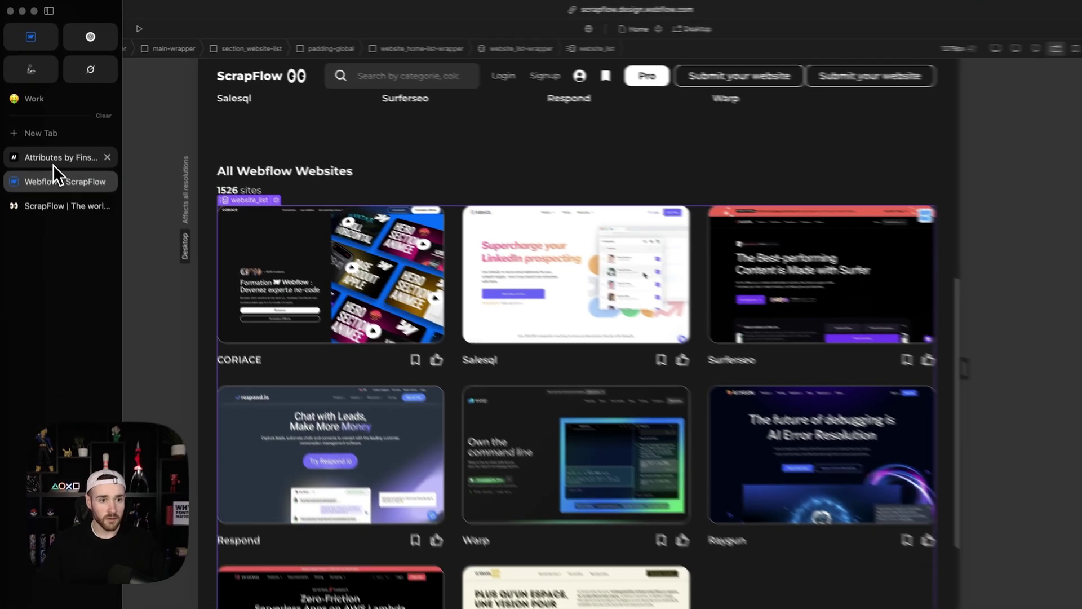
Step: On the Finsweet Attributes site, open the CMS Load solution and copy its script
click(53, 163)
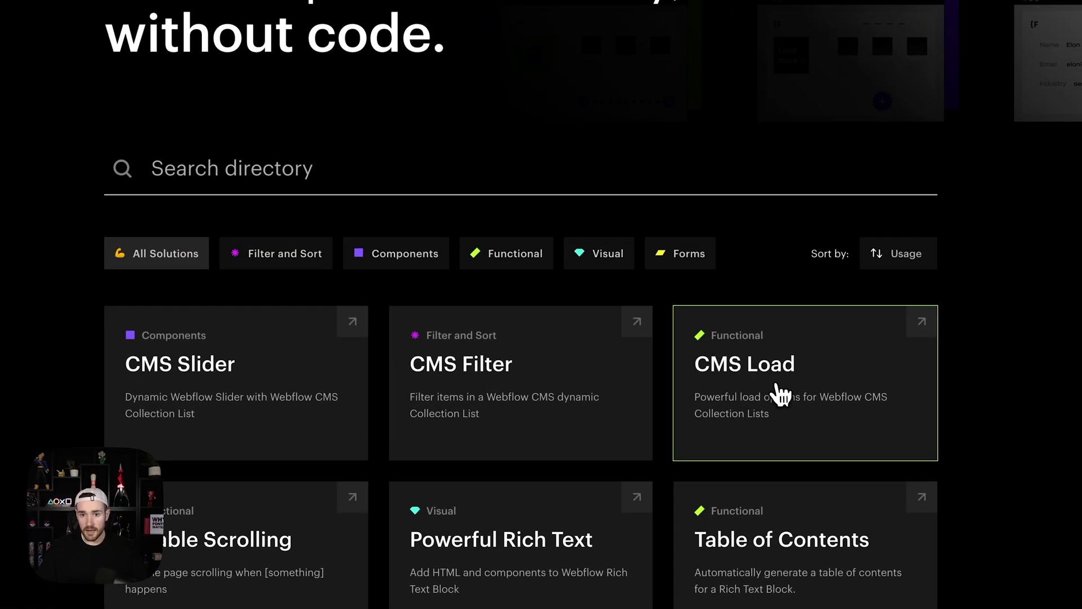
click(769, 376)
scroll(684, 372, down, 5)
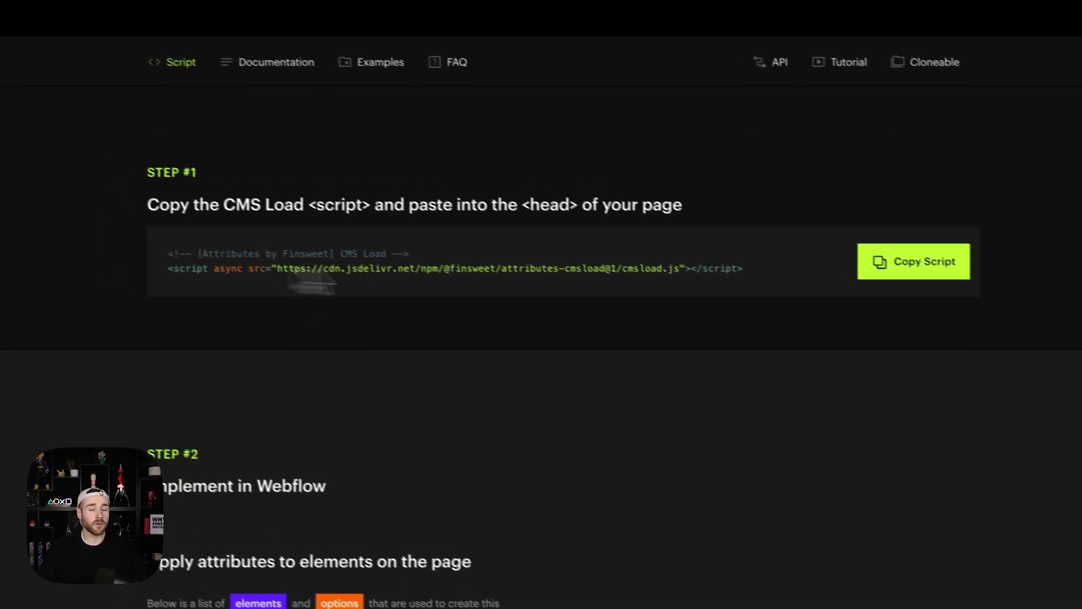
click(816, 248)
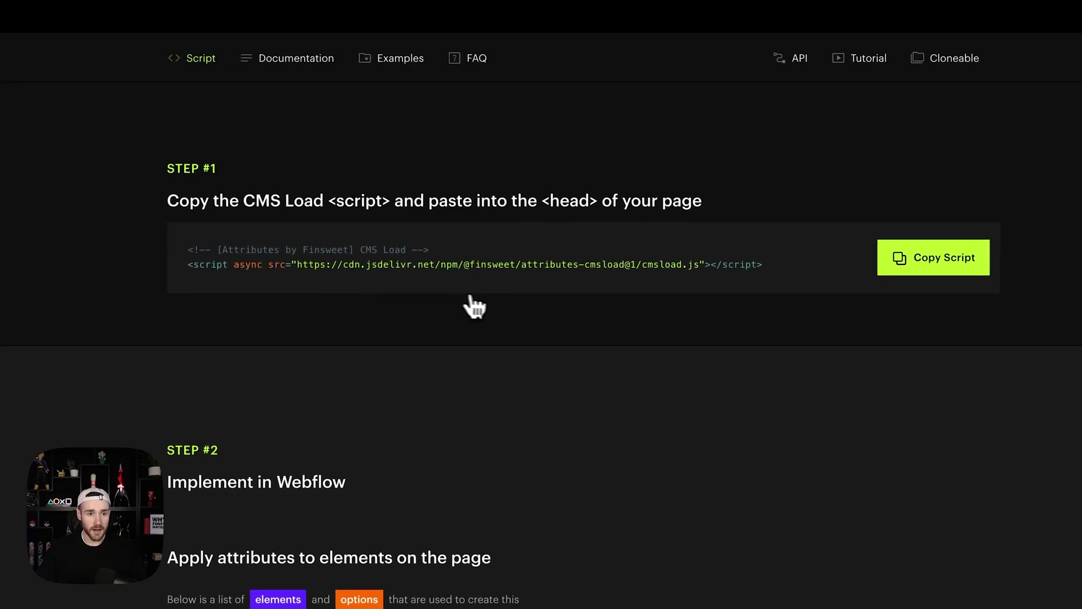
Step: In the ScrapFlow project, paste the CMS Load script below the CMS Static script in the Home page's head custom code and save
mouse_move(15, 357)
click(55, 178)
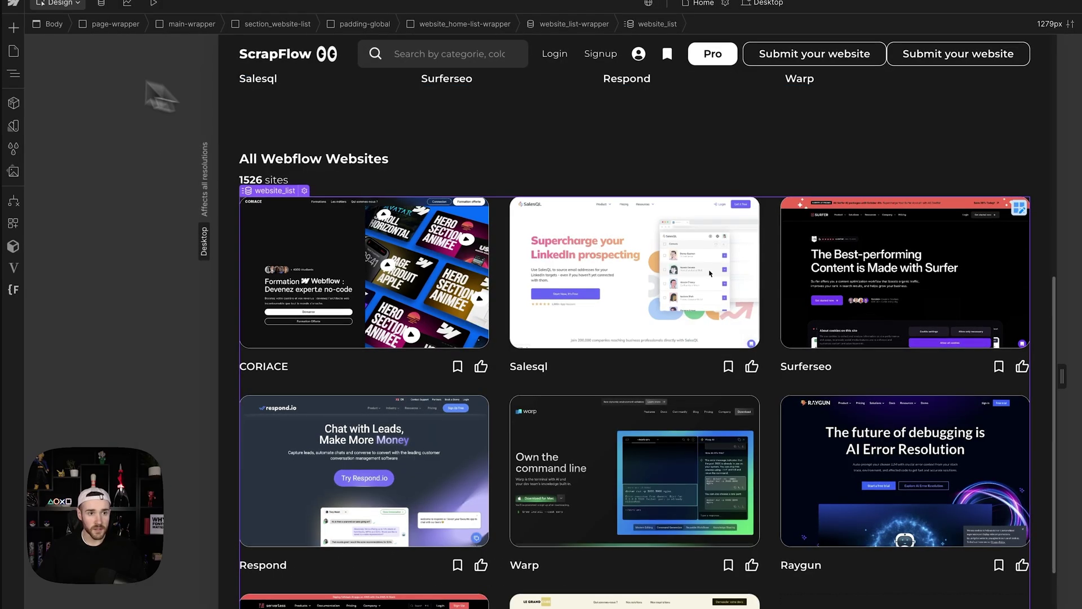
click(15, 53)
click(167, 99)
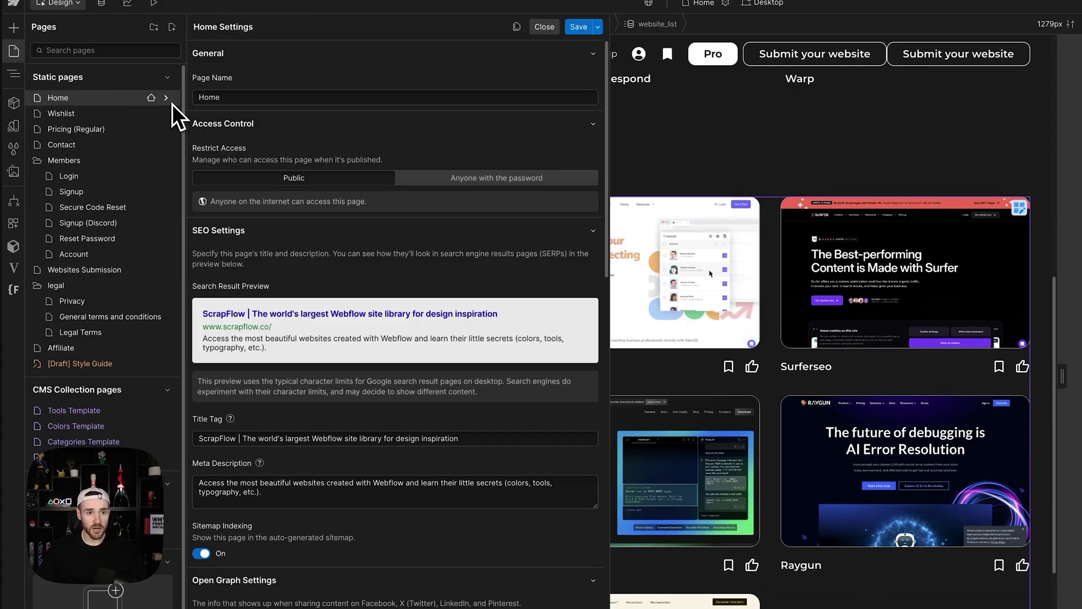
scroll(371, 405, down, 15)
scroll(364, 410, down, 5)
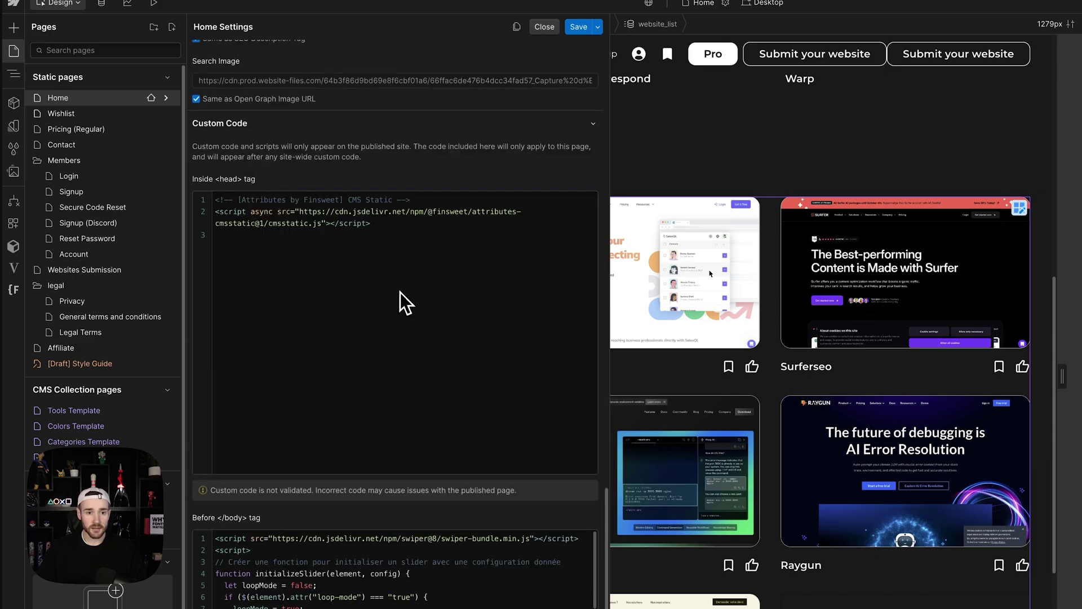
click(404, 282)
key(super+v)
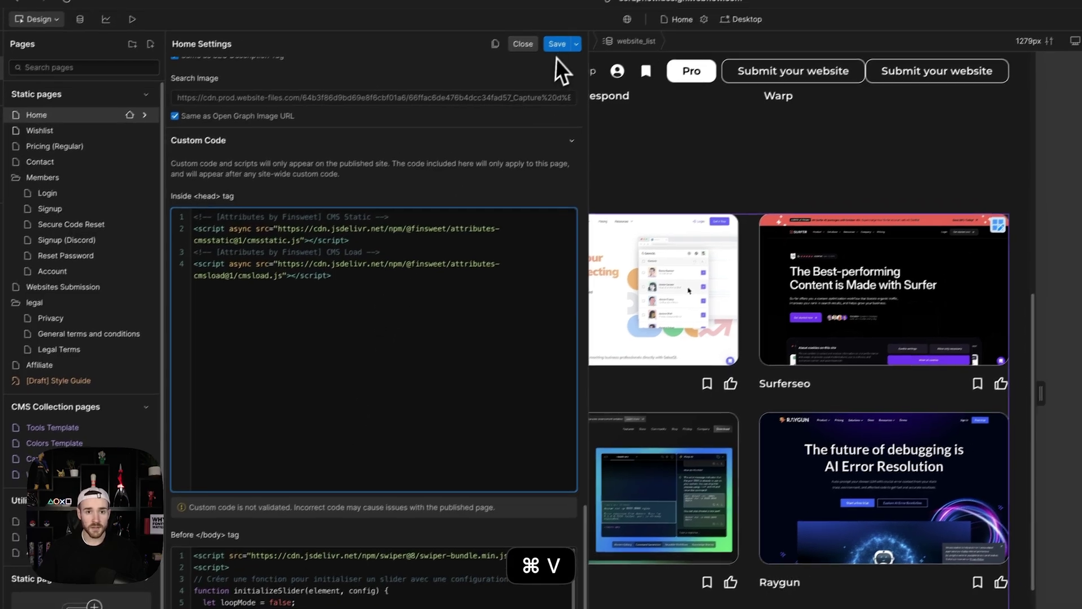
click(578, 26)
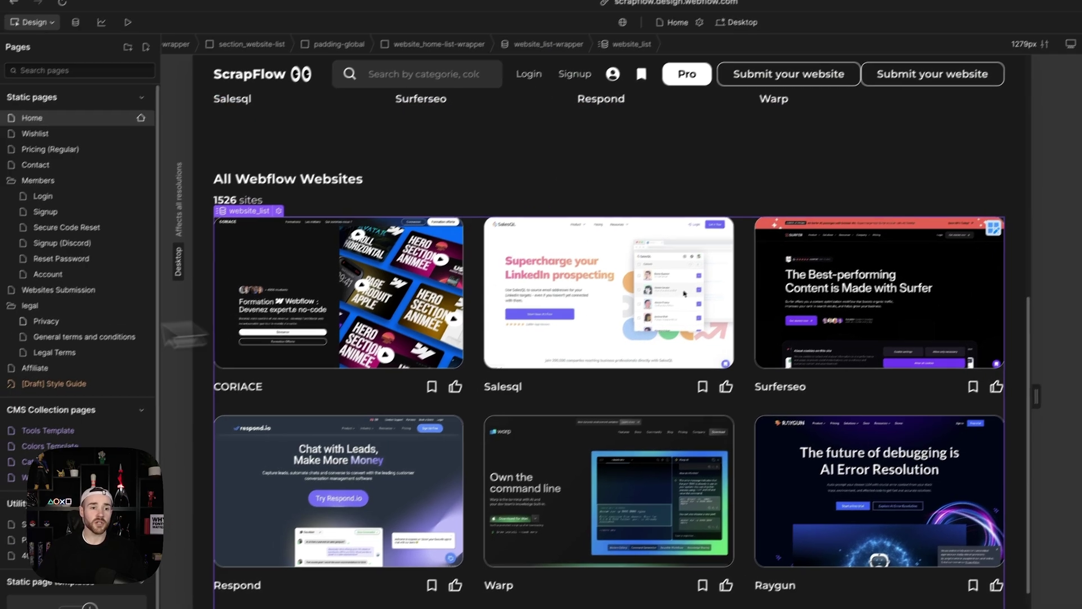
Step: Return to the CMS Load documentation on the Finsweet site and open the required LIST attribute instructions
mouse_move(36, 269)
click(61, 150)
scroll(469, 264, down, 7)
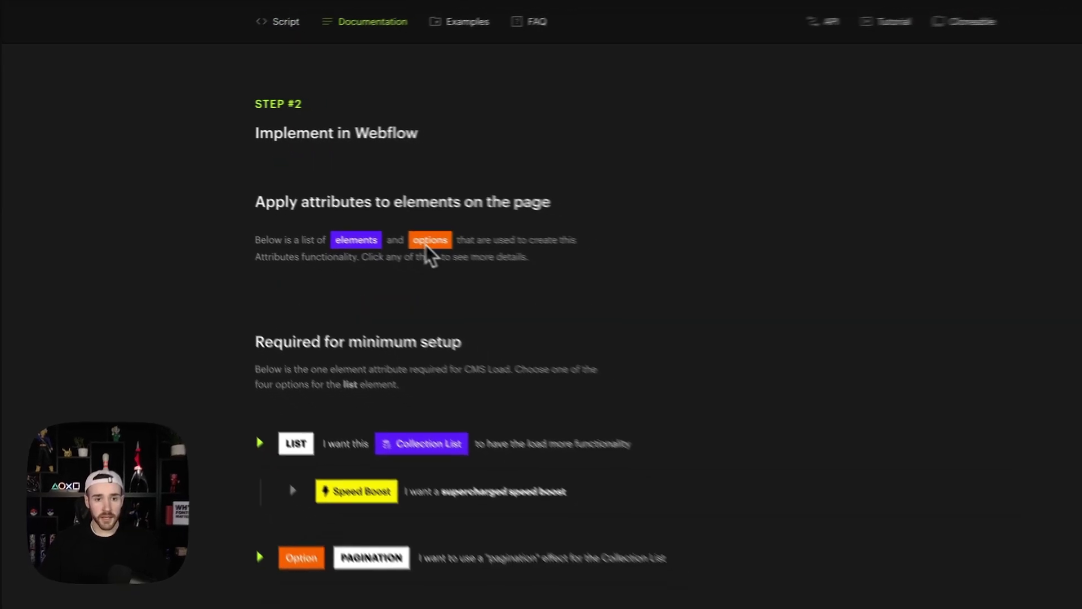
scroll(428, 254, down, 3)
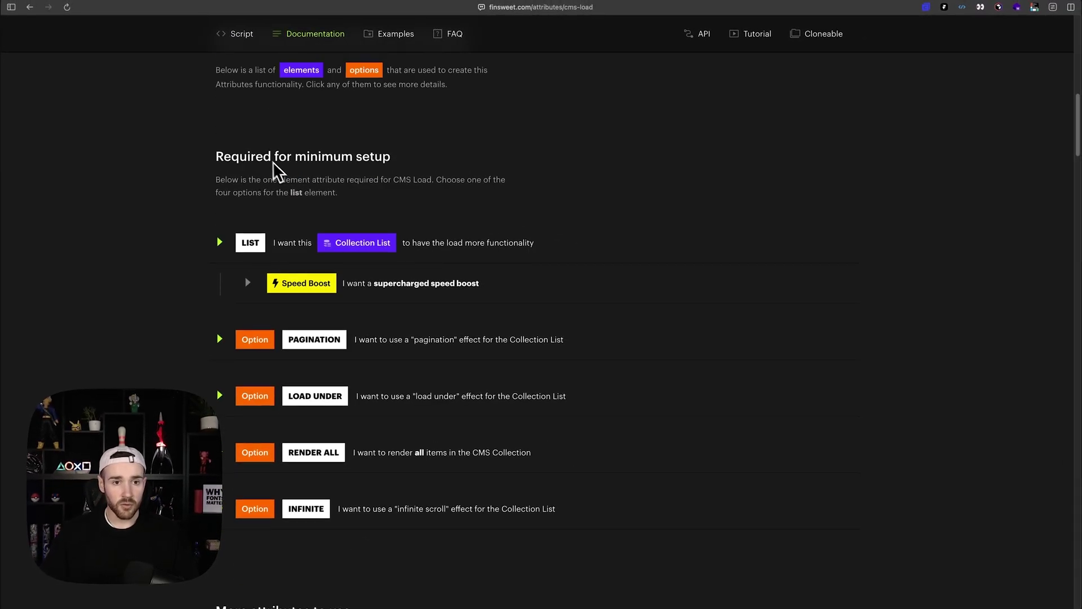
scroll(360, 173, down, 1)
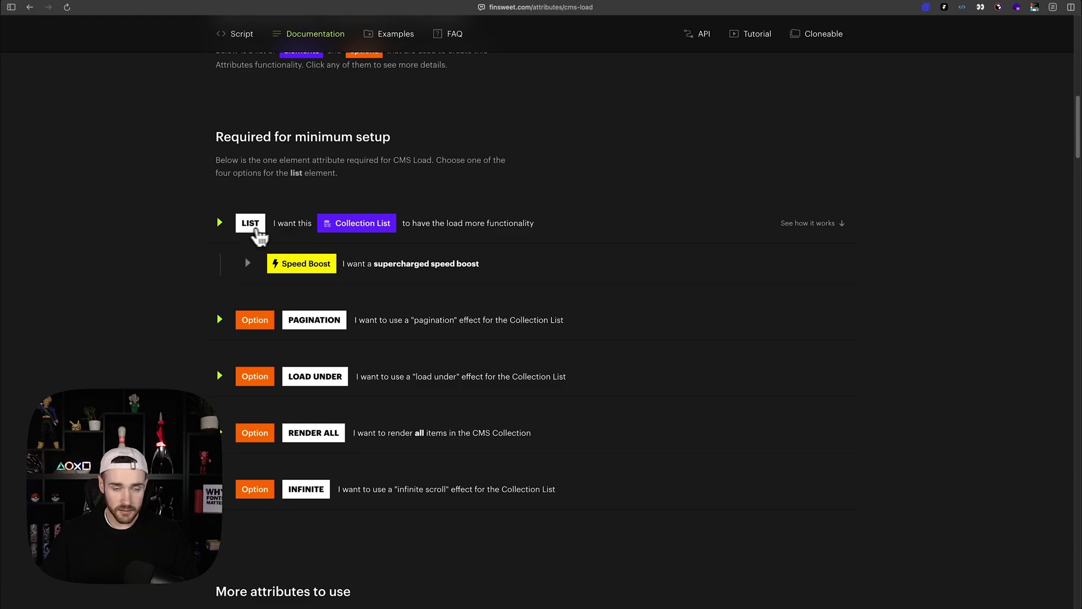
click(260, 230)
scroll(272, 253, down, 4)
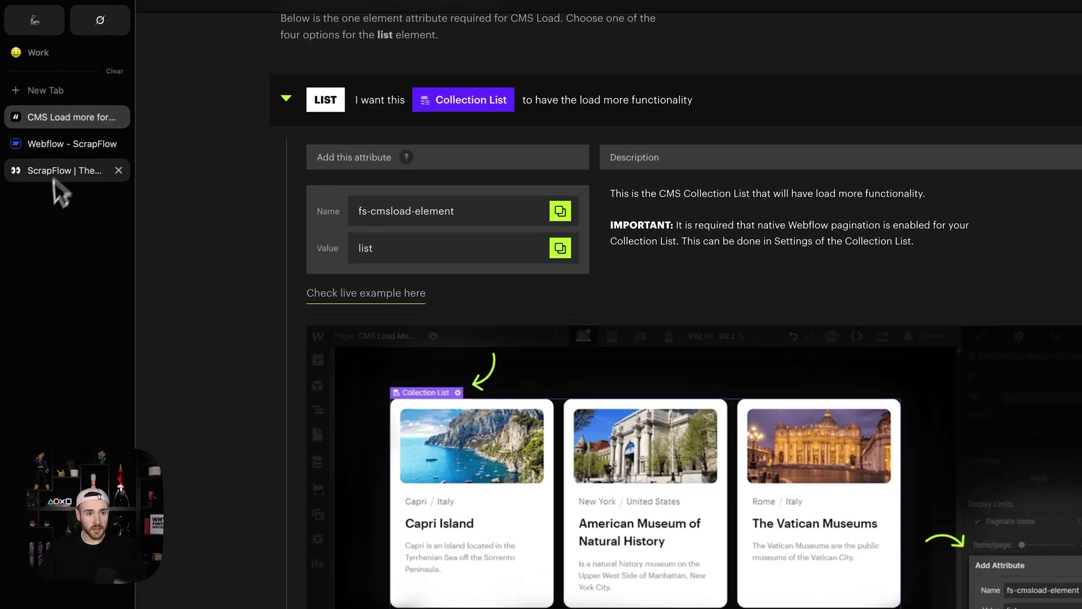
Step: In the ScrapFlow project, add the custom attribute fs-cmsload-element with value list to the website_list collection list
click(67, 147)
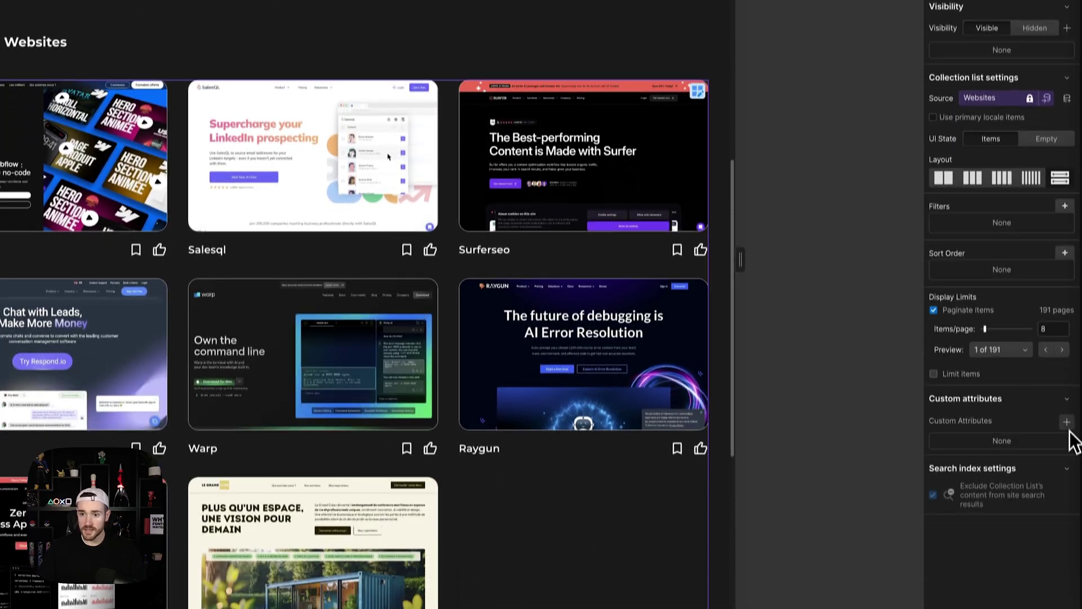
click(1068, 492)
key(super+v)
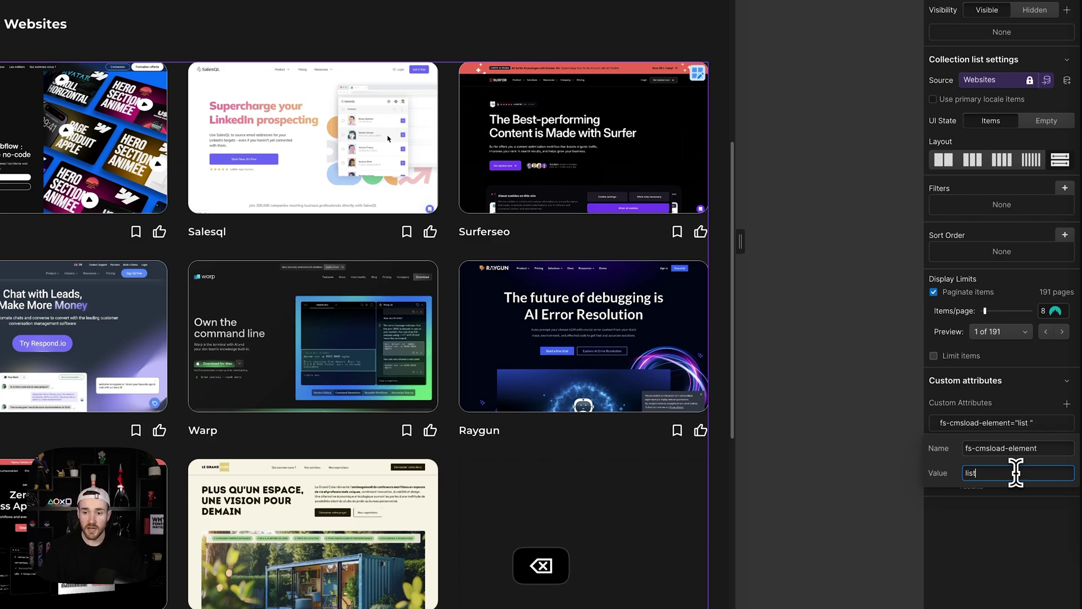
click(1015, 410)
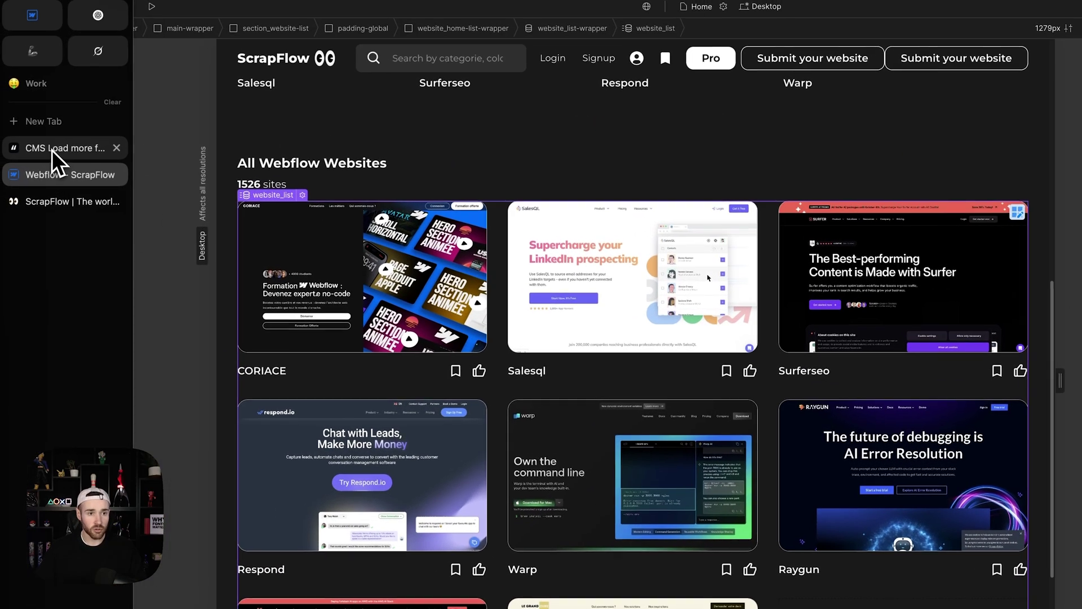
Step: Back in the CMS Load documentation, collapse the LIST instructions and read the Speed Boost section
click(52, 150)
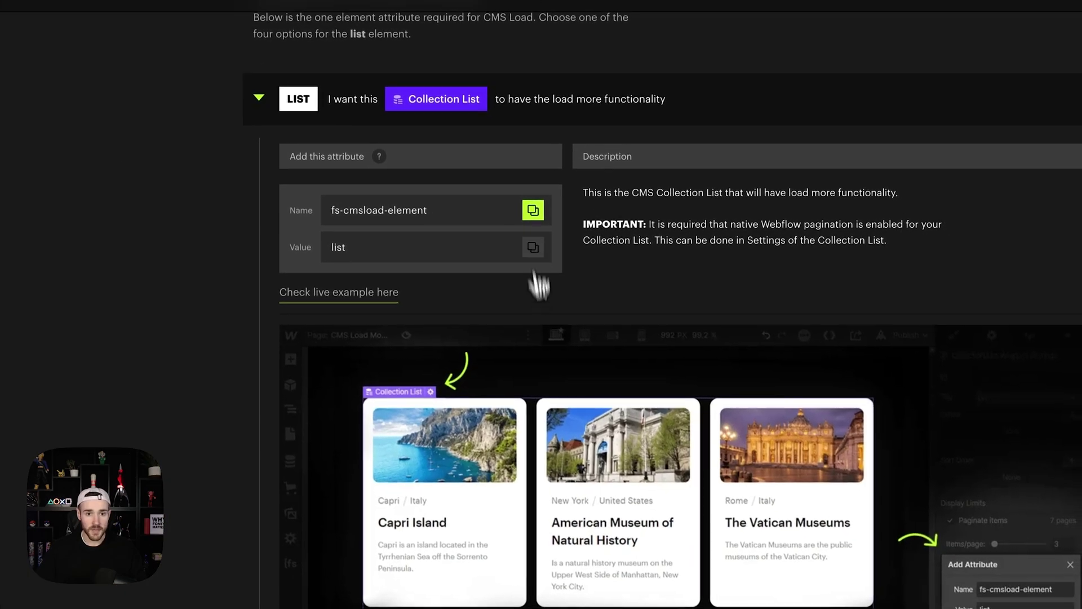
click(383, 100)
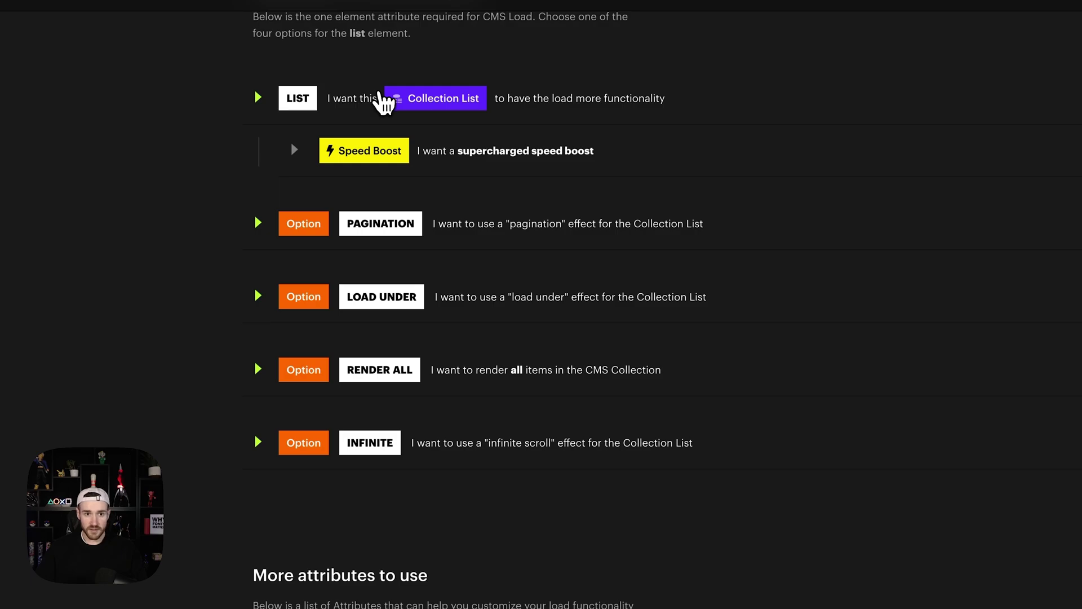
click(397, 168)
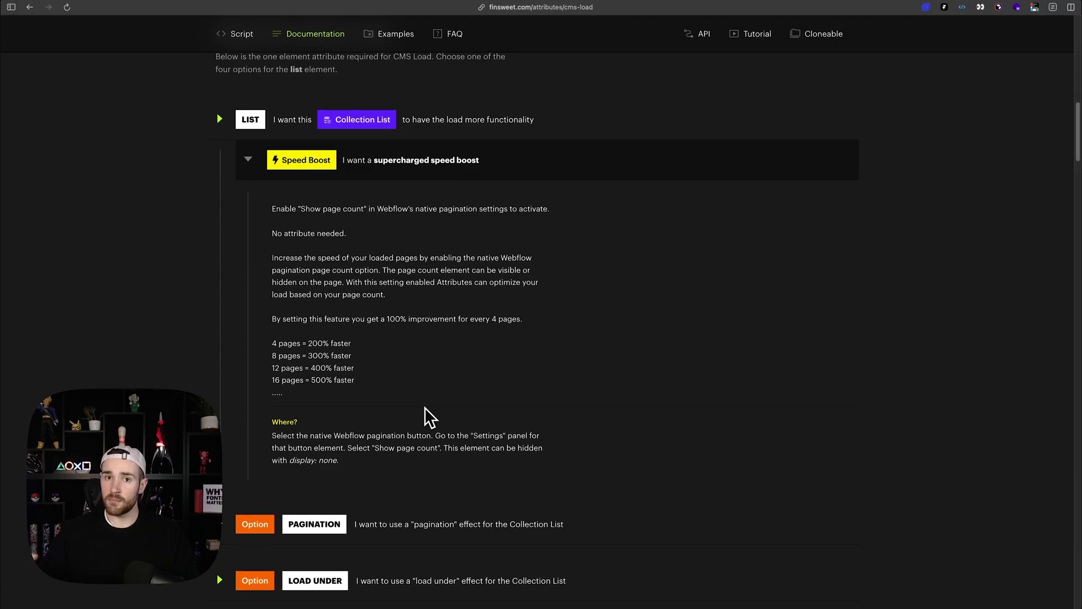
Step: In the ScrapFlow project, check the website_list-wrapper's display limits and select the Pagination element below the website list
mouse_move(55, 293)
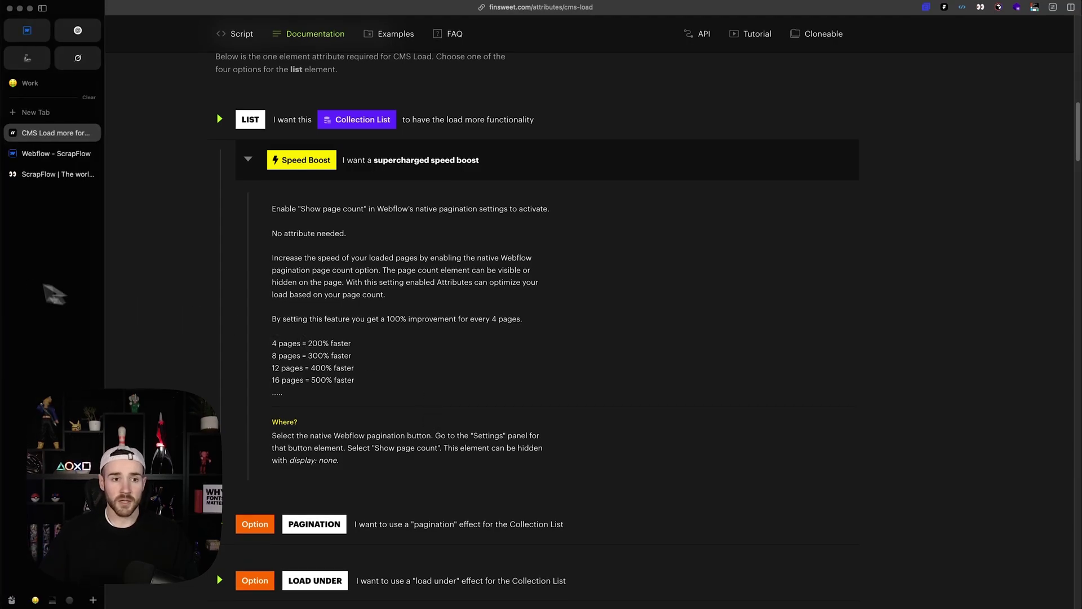
click(42, 155)
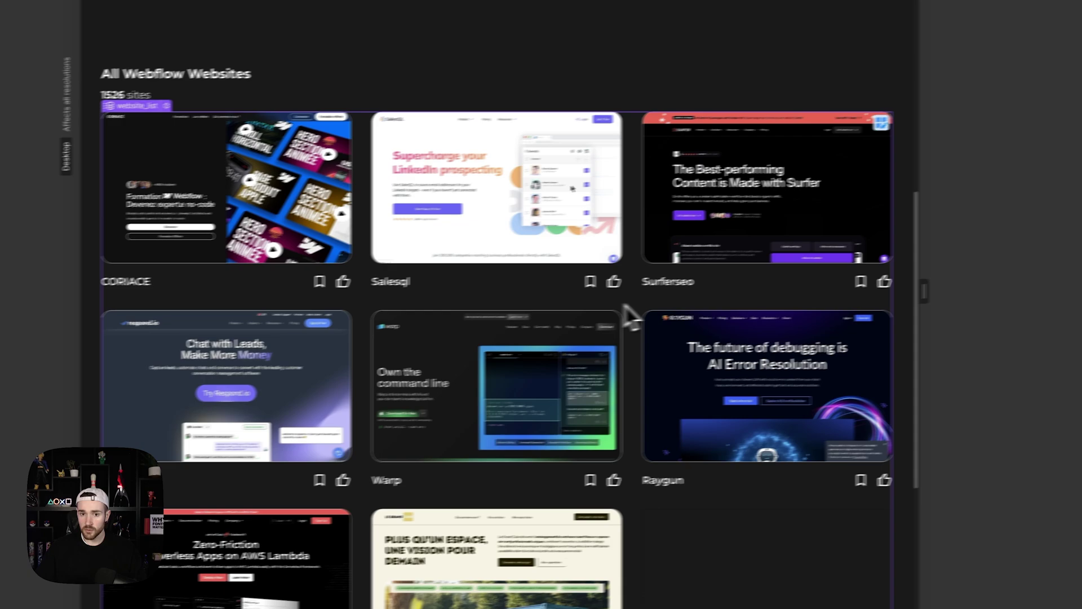
scroll(461, 360, down, 4)
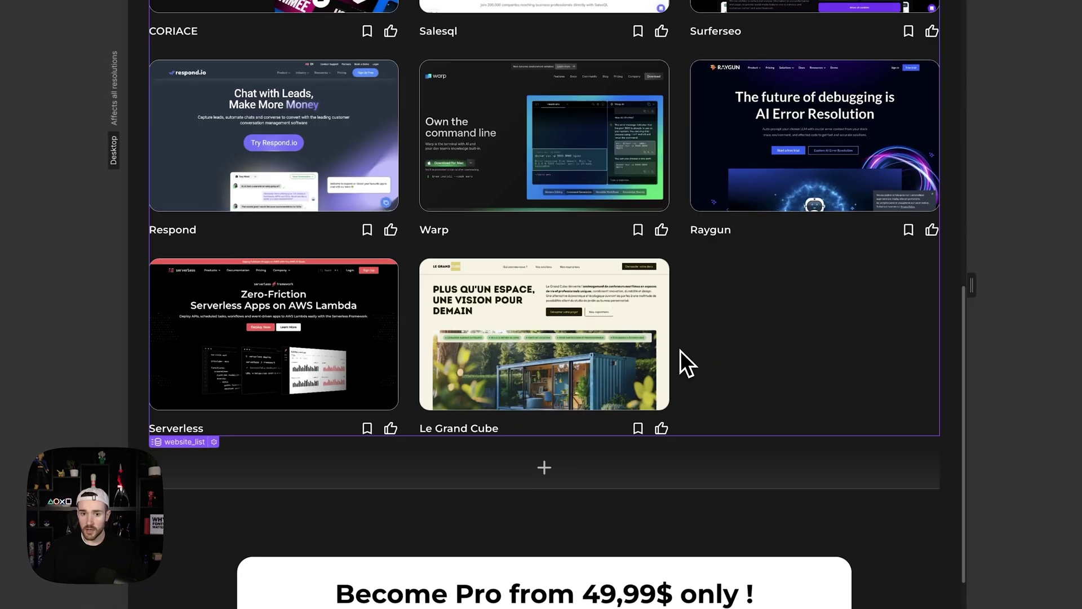
scroll(681, 350, down, 2)
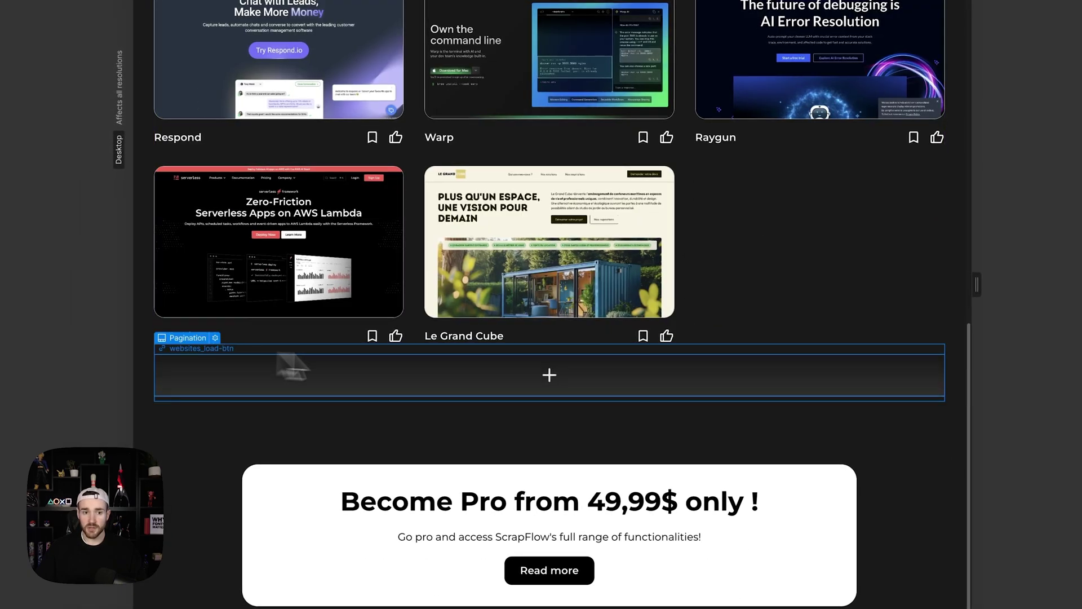
click(183, 337)
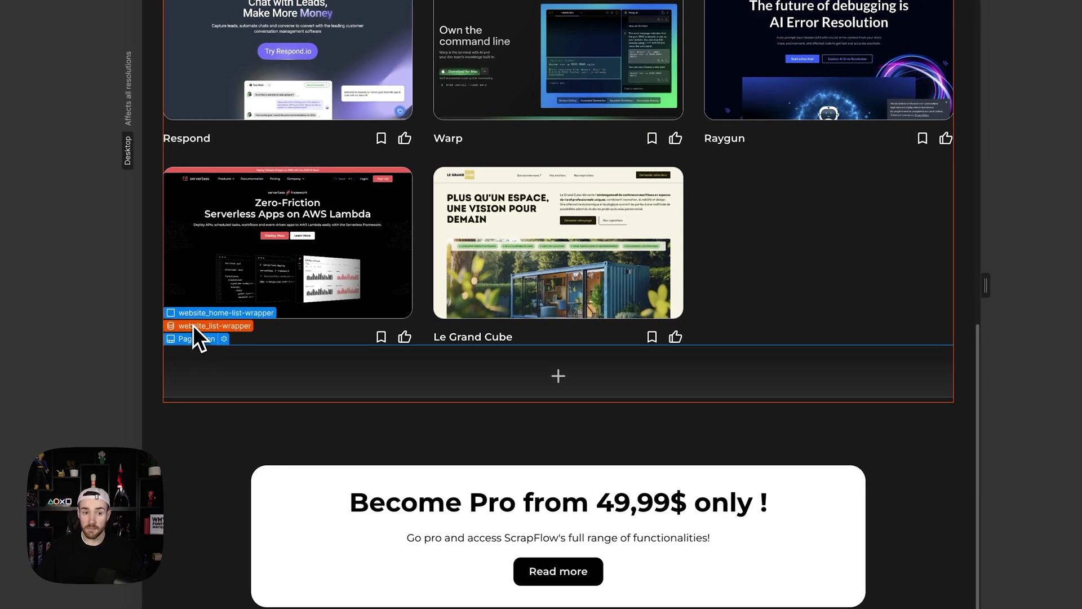
click(184, 323)
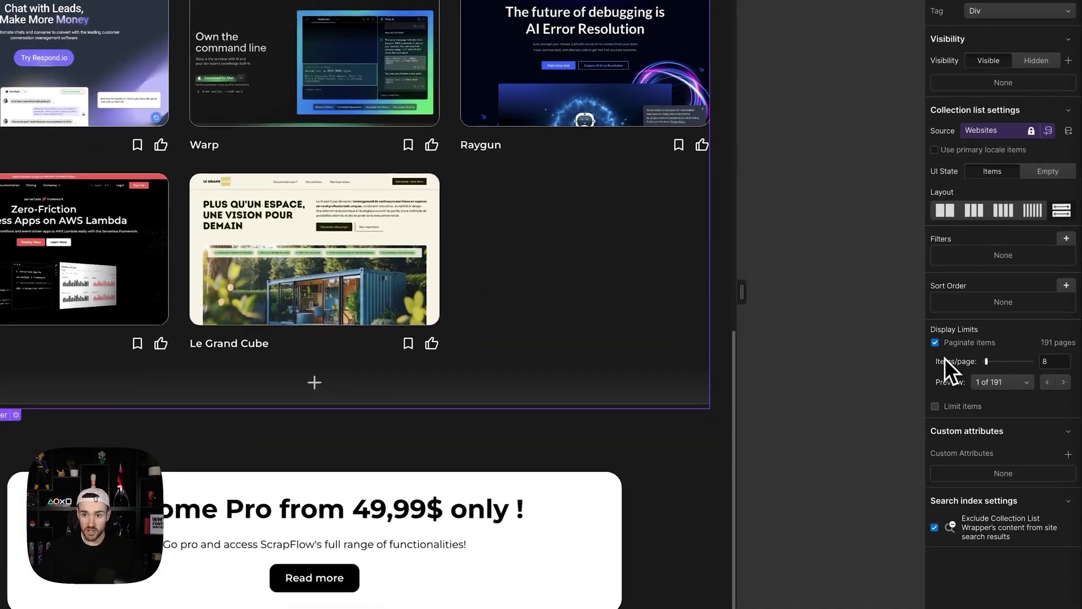
click(202, 365)
click(185, 338)
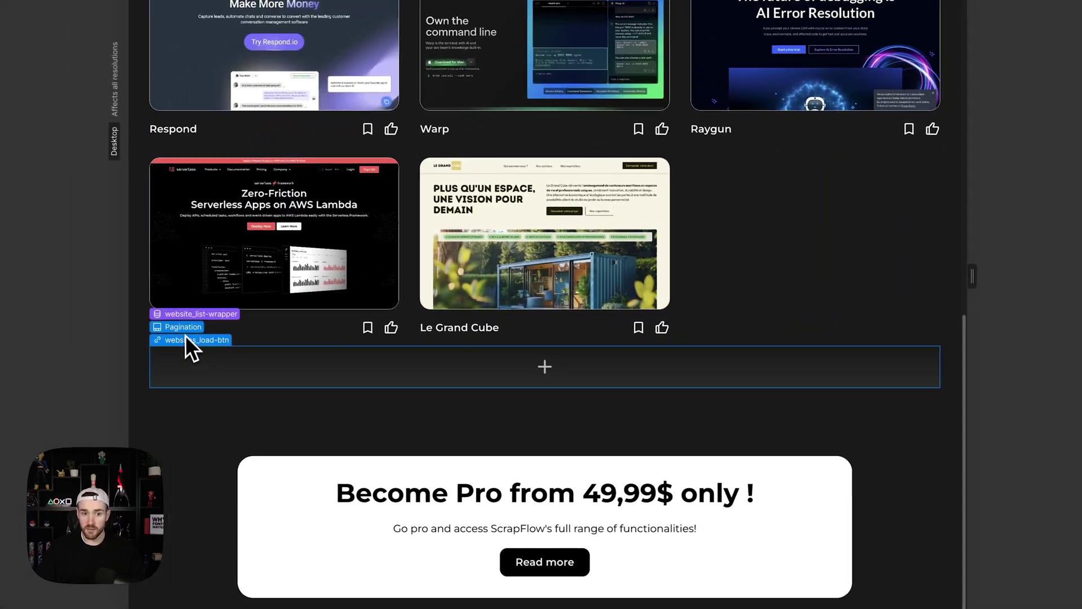
click(186, 329)
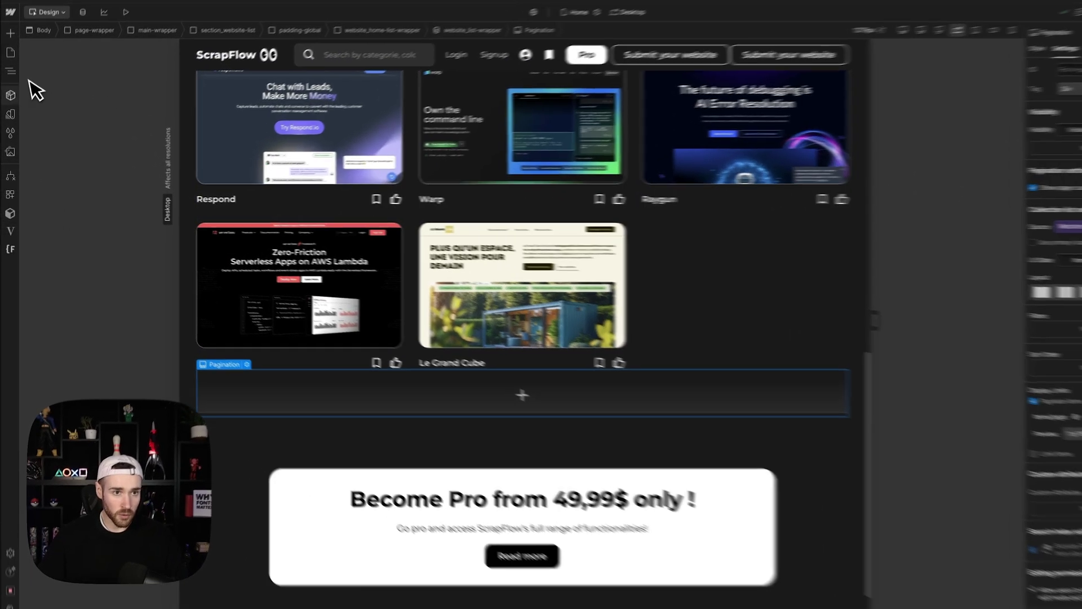
Step: Open the element tree, collapse section_spotlight and section_last_published, and select the hide-classed text element inside Pagination
click(10, 79)
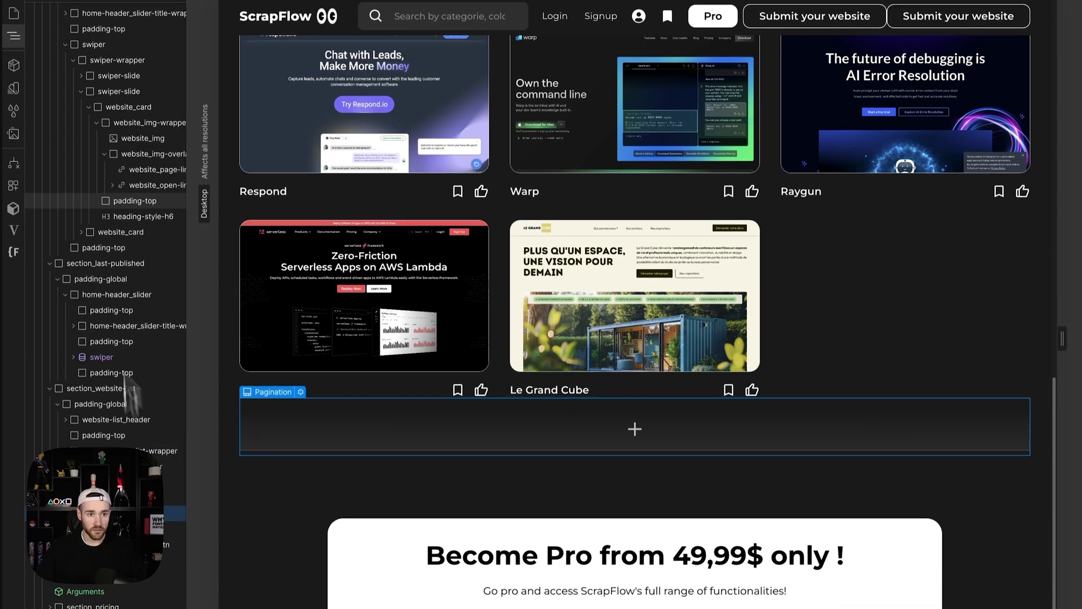
scroll(98, 225, up, 5)
click(50, 90)
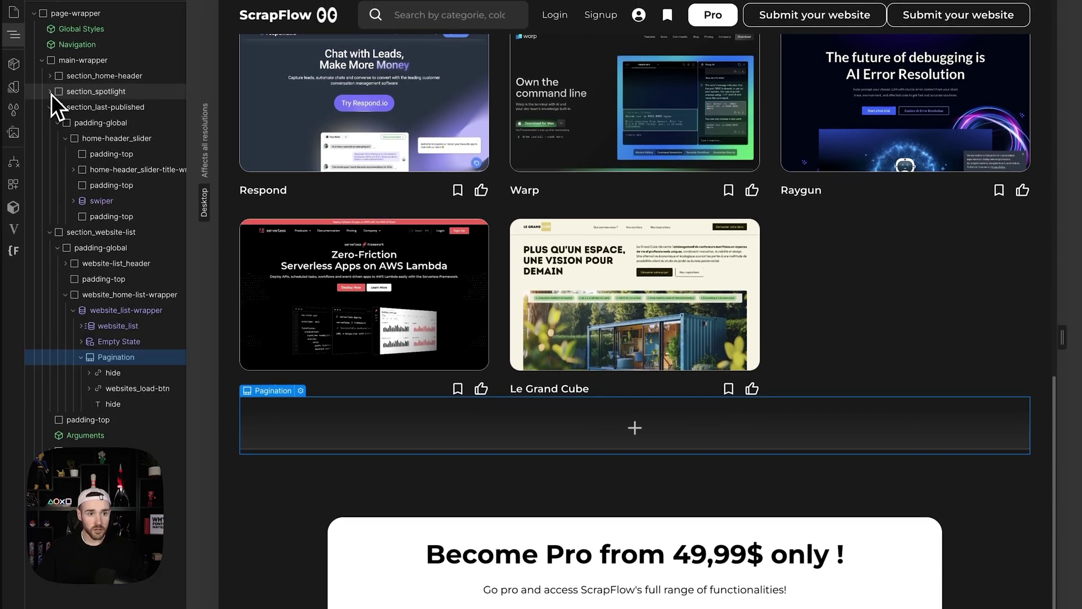
click(50, 107)
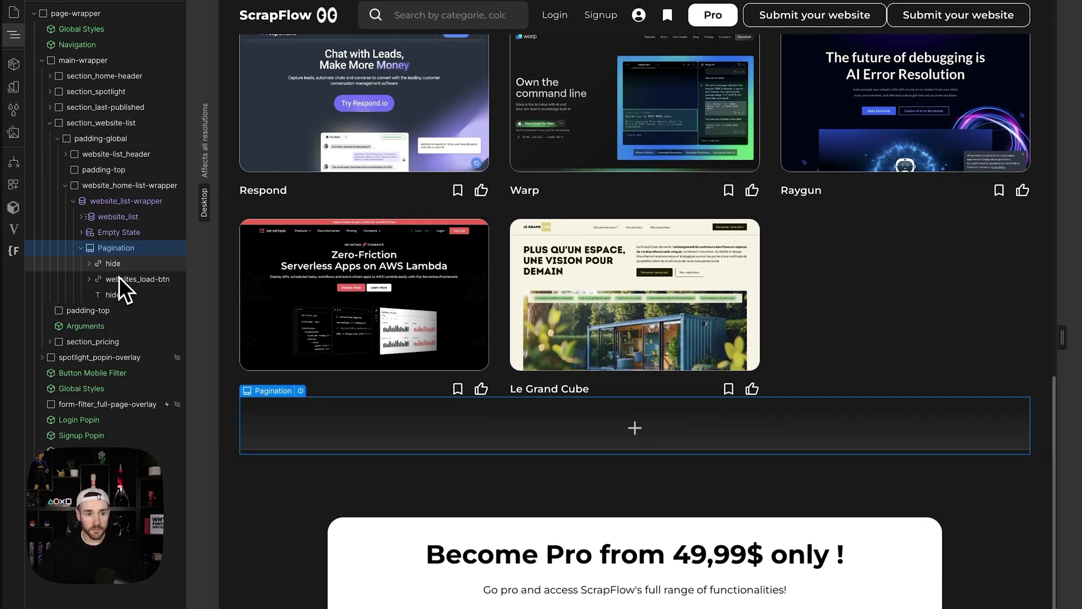
click(134, 294)
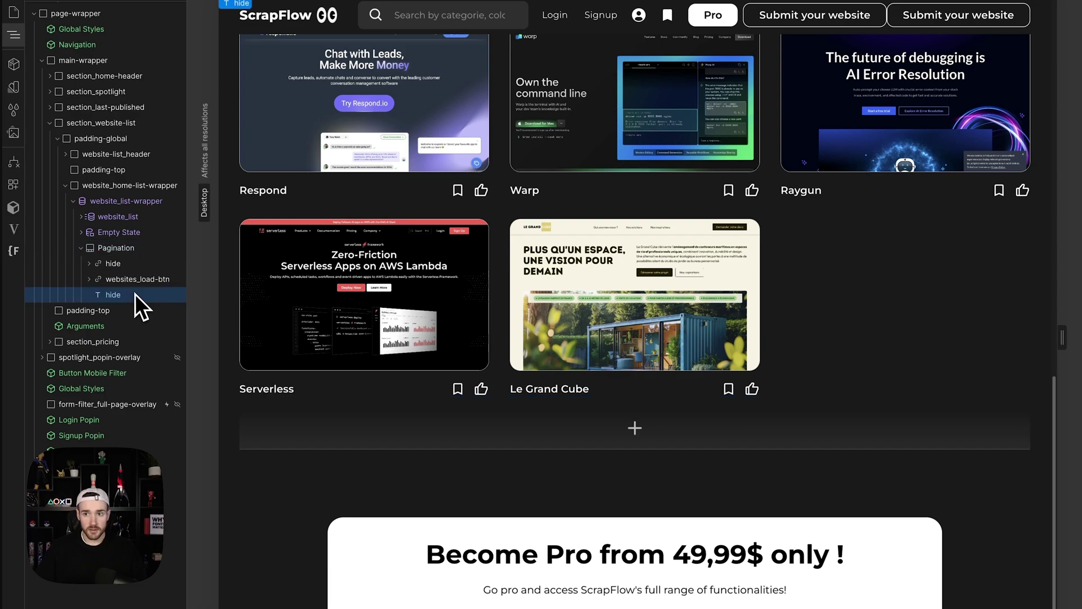
Step: Remove the hide class from the page count text to reveal it, and reapply the hide class
key(BackSpace)
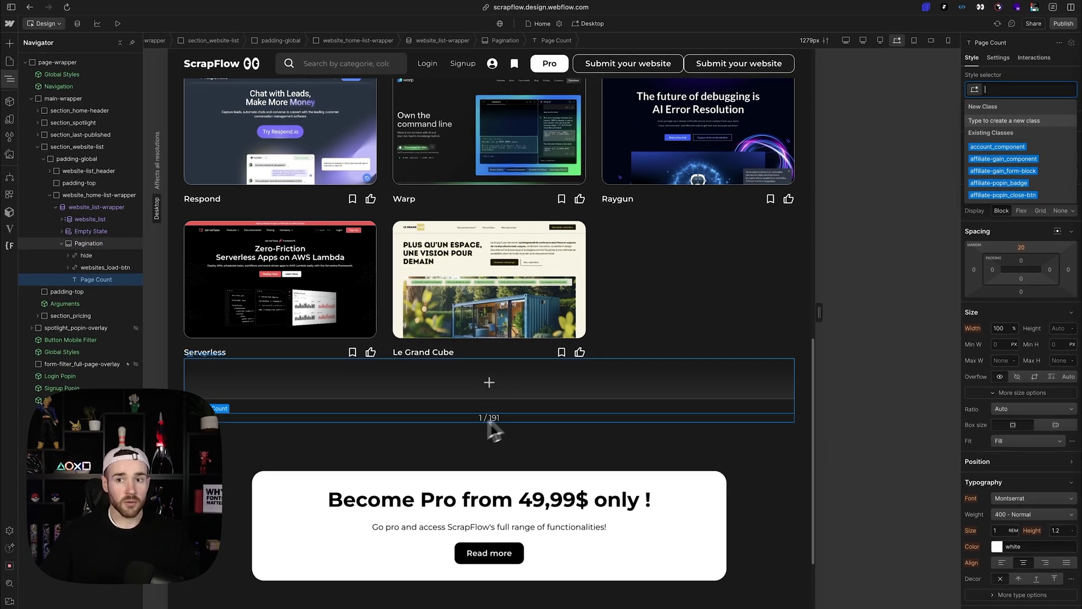
text(hide)
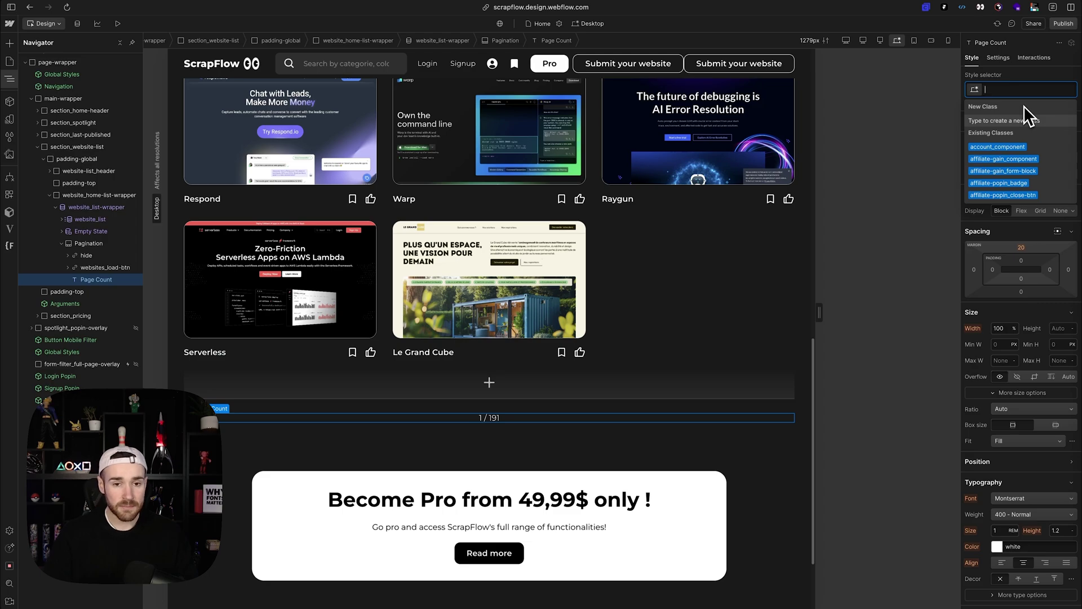
key(Return)
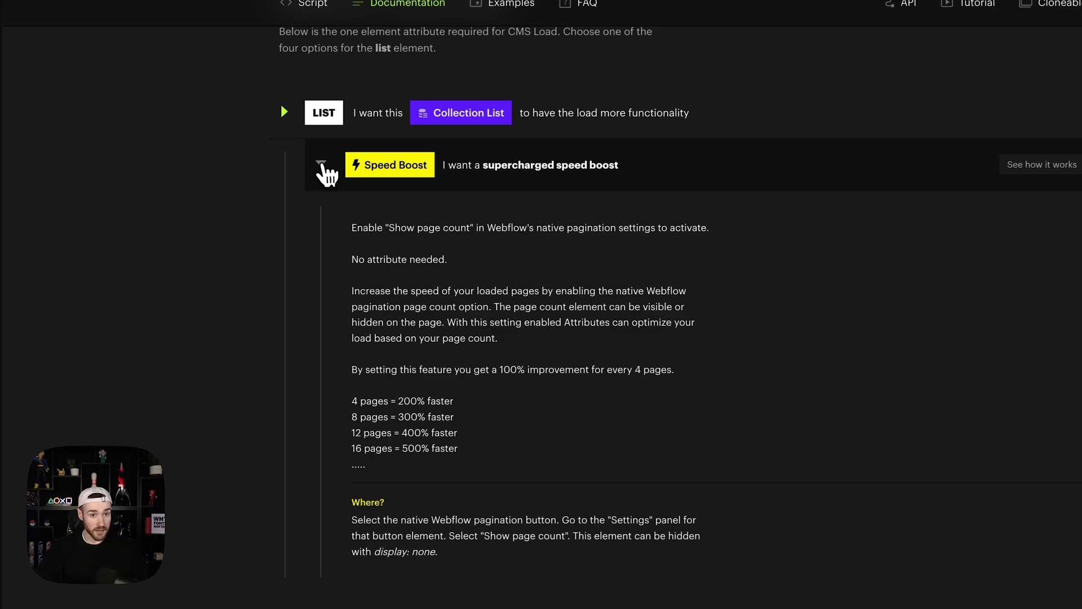
Step: In the CMS Load documentation, collapse Speed Boost and examine the PAGINATION option with its demo video
click(321, 165)
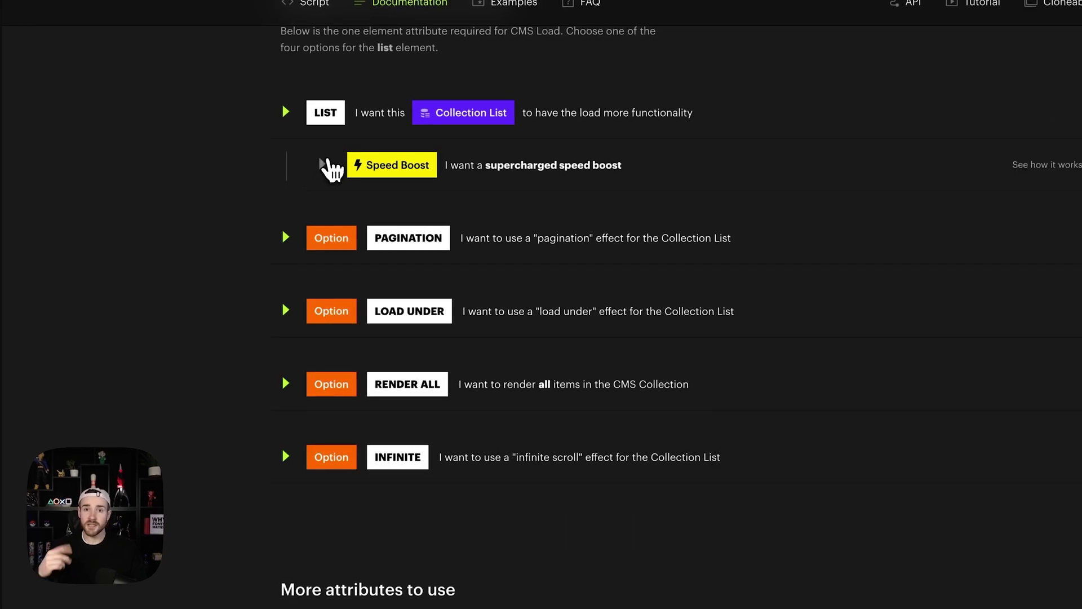
click(361, 240)
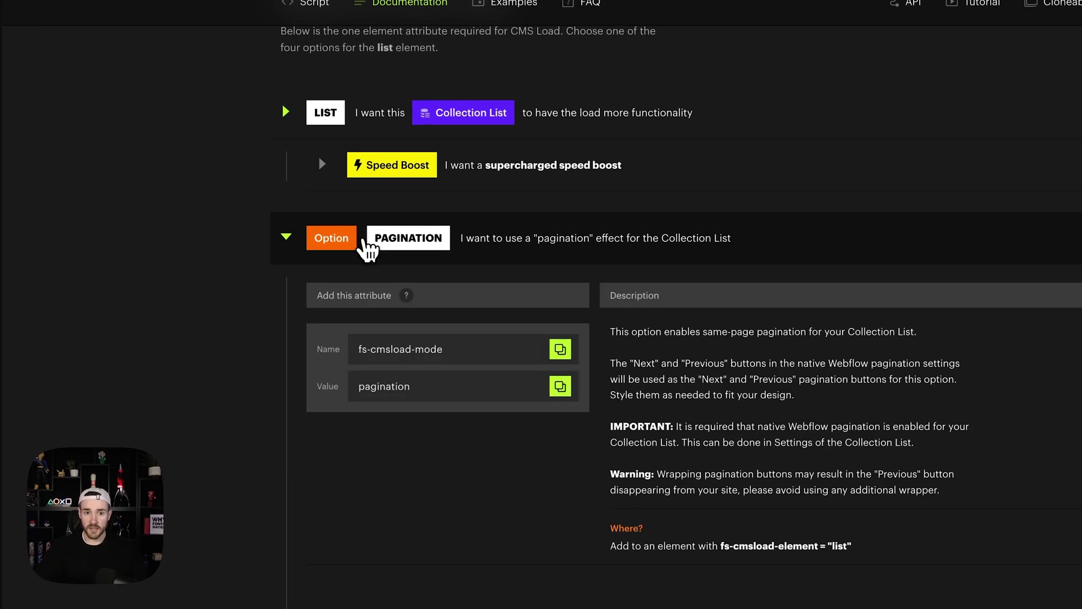
scroll(505, 276, down, 10)
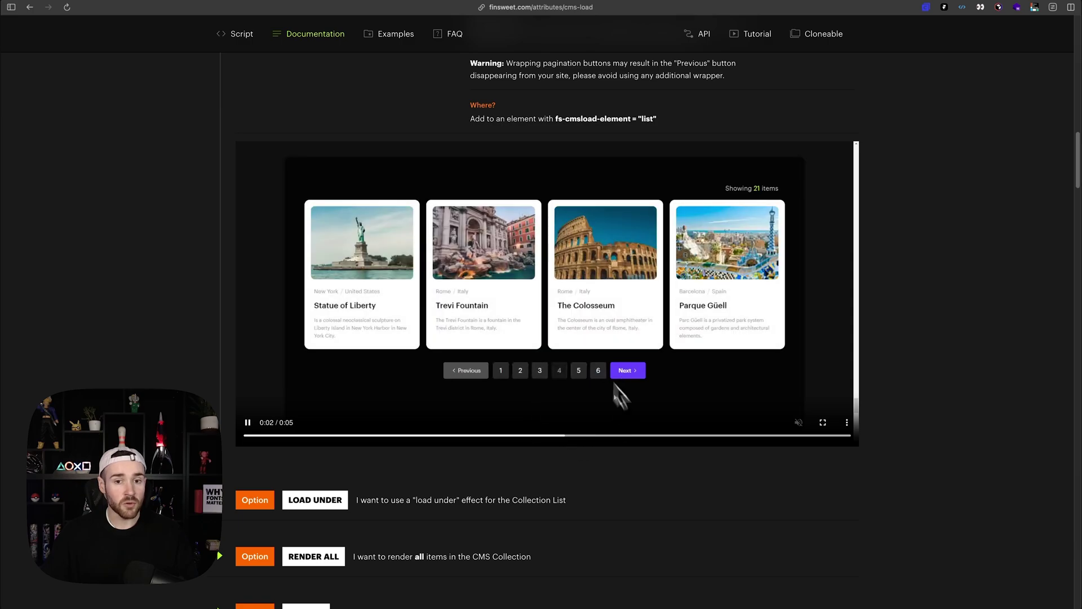
scroll(558, 366, up, 1)
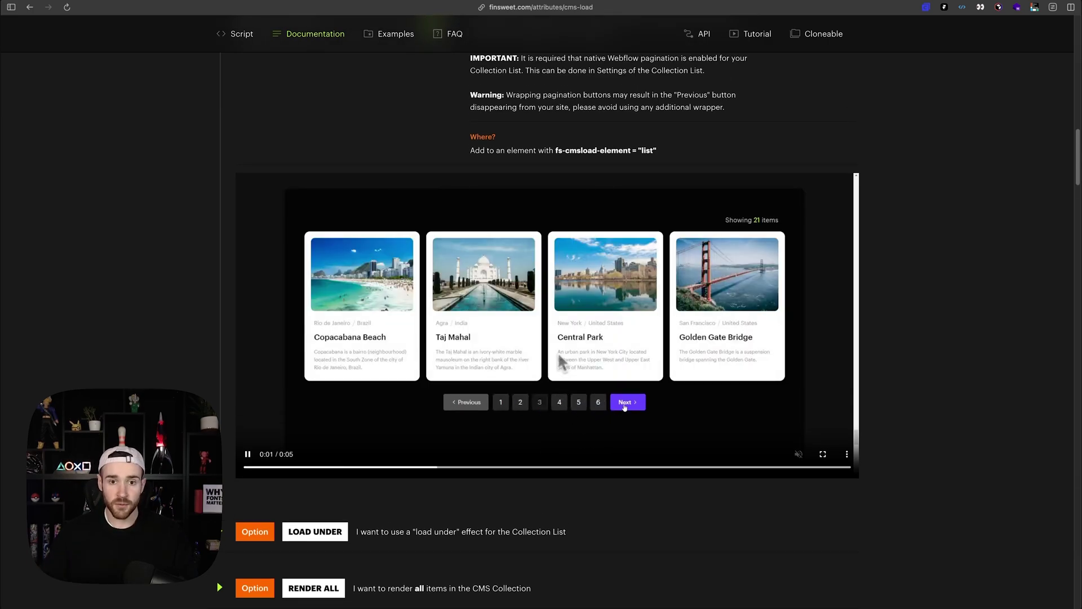
Step: Open the LOAD UNDER option and examine its instructions and demo video
scroll(614, 236, down, 4)
click(383, 341)
scroll(378, 344, down, 5)
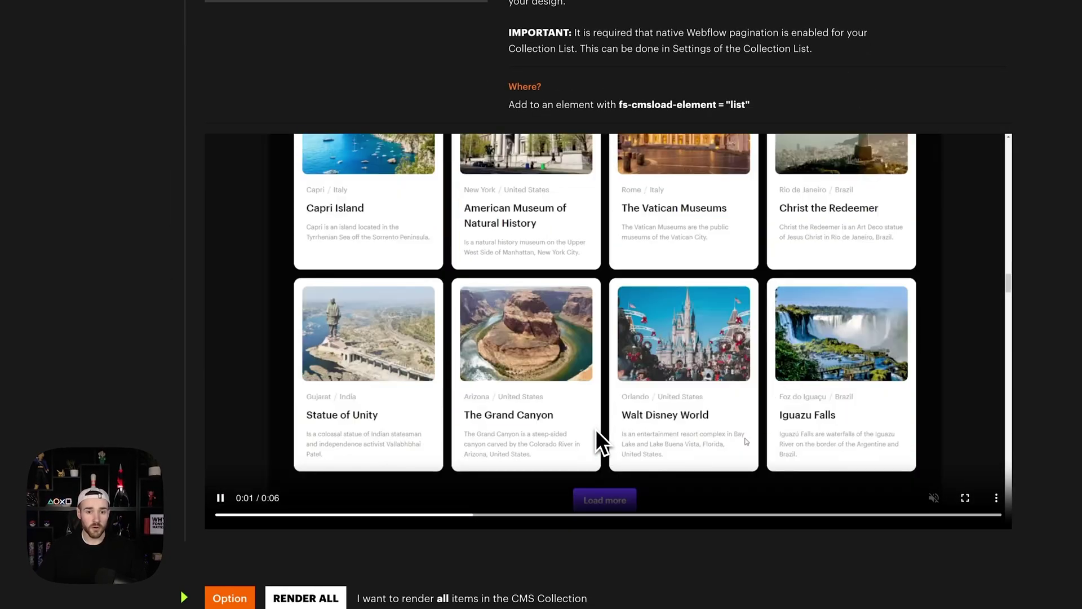
scroll(597, 417, down, 2)
scroll(397, 377, down, 3)
Step: Open the RENDER ALL option, review its description and demo, and collapse it
click(447, 352)
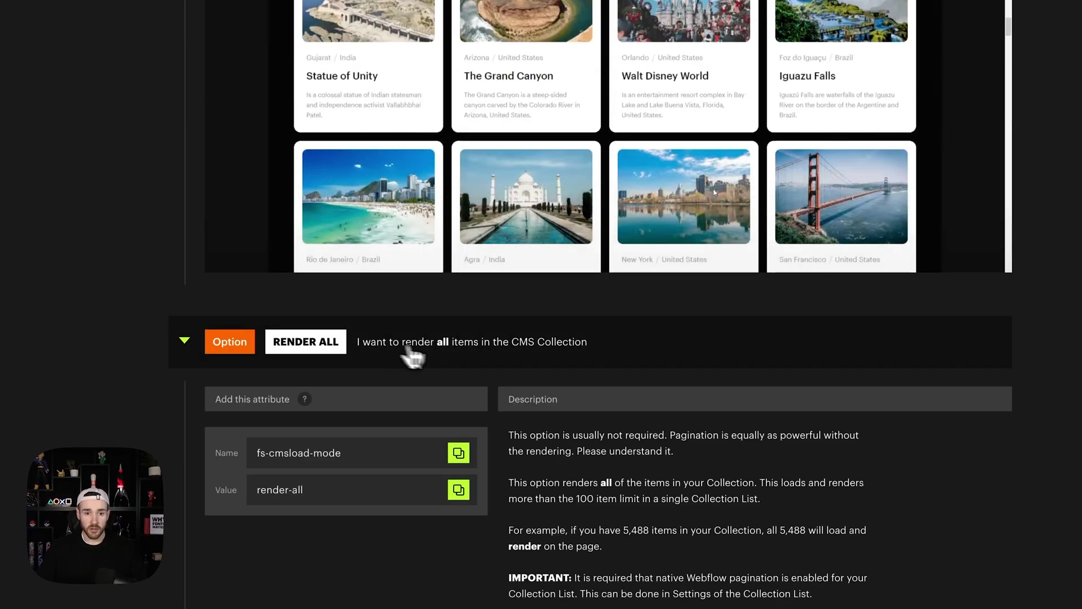
scroll(491, 417, down, 12)
scroll(544, 372, up, 8)
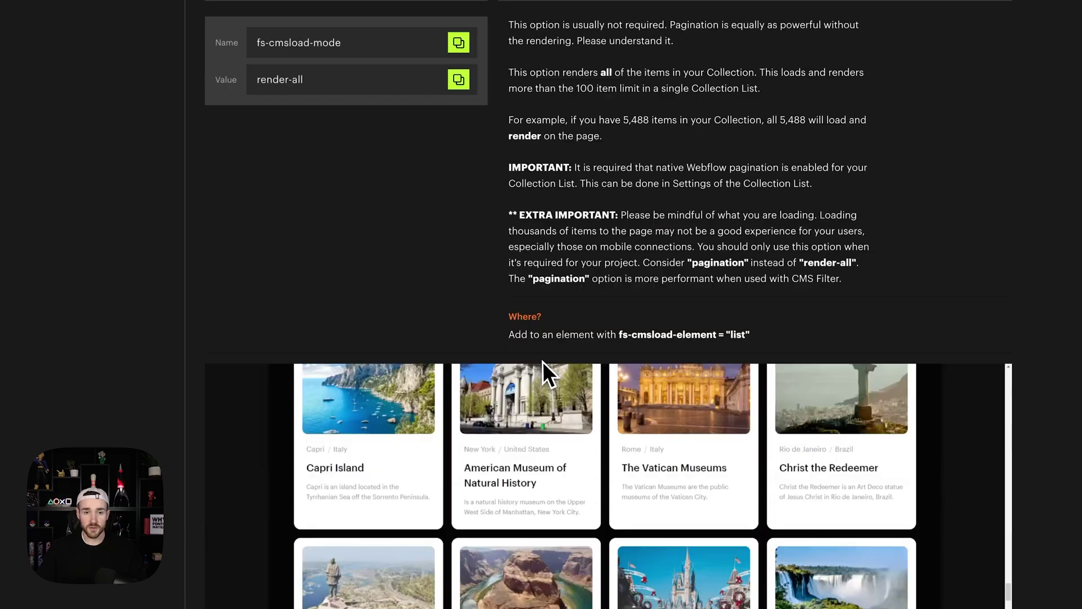
click(331, 225)
Step: Collapse the PAGINATION option and bring up the LOAD UNDER option's fs-cmsload-mode attribute
scroll(331, 231, up, 10)
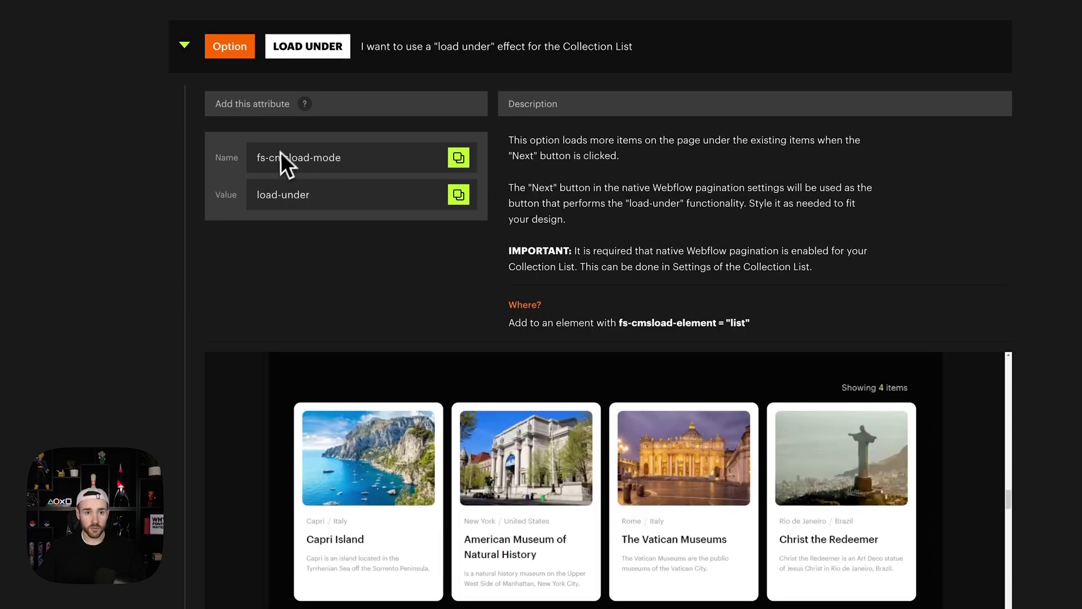
scroll(378, 169, up, 15)
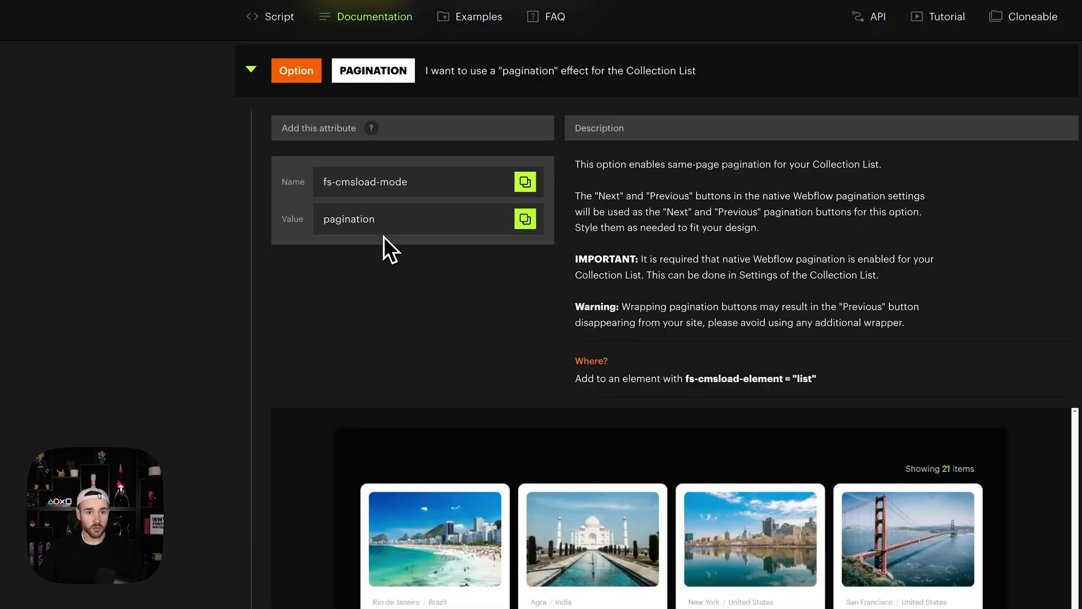
click(365, 88)
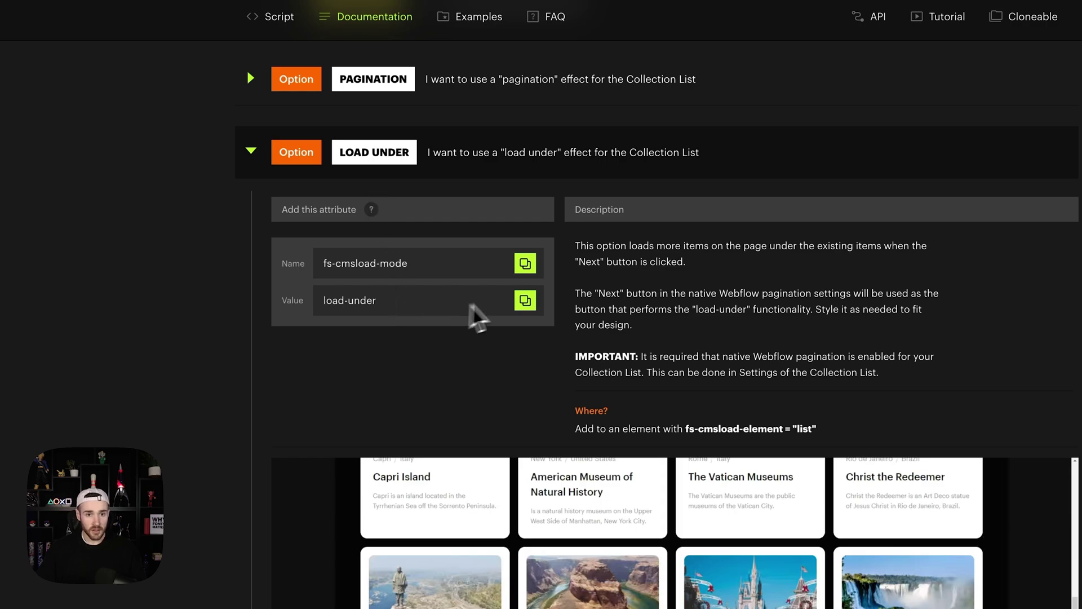
Step: Copy the LOAD UNDER attribute name from the documentation and add fs-cmsload-mode as a custom attribute name on Webflow's websites_load-btn
scroll(476, 315, down, 3)
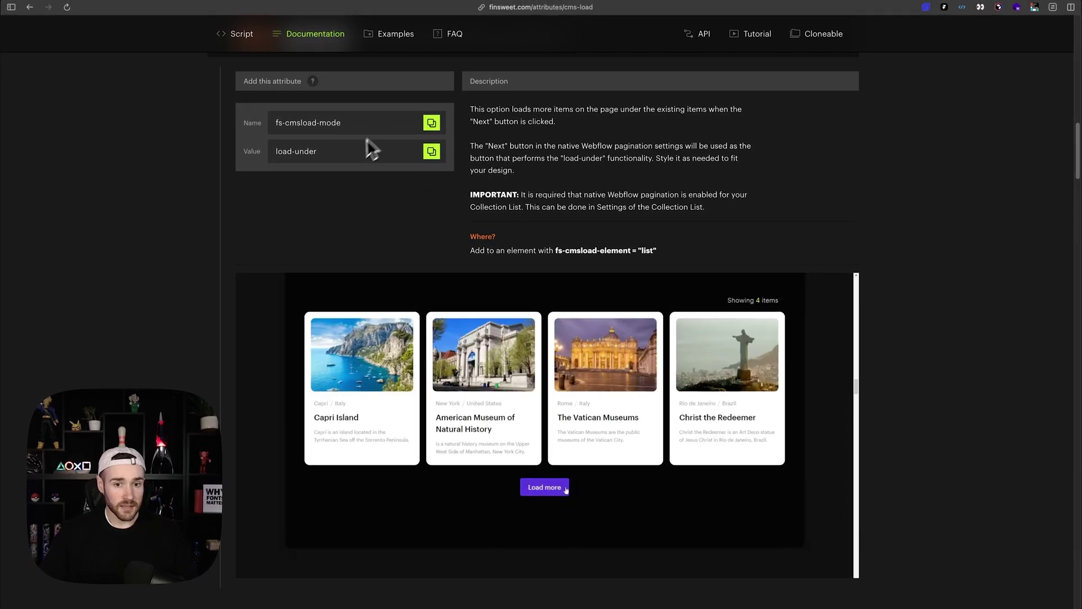
scroll(377, 161, down, 2)
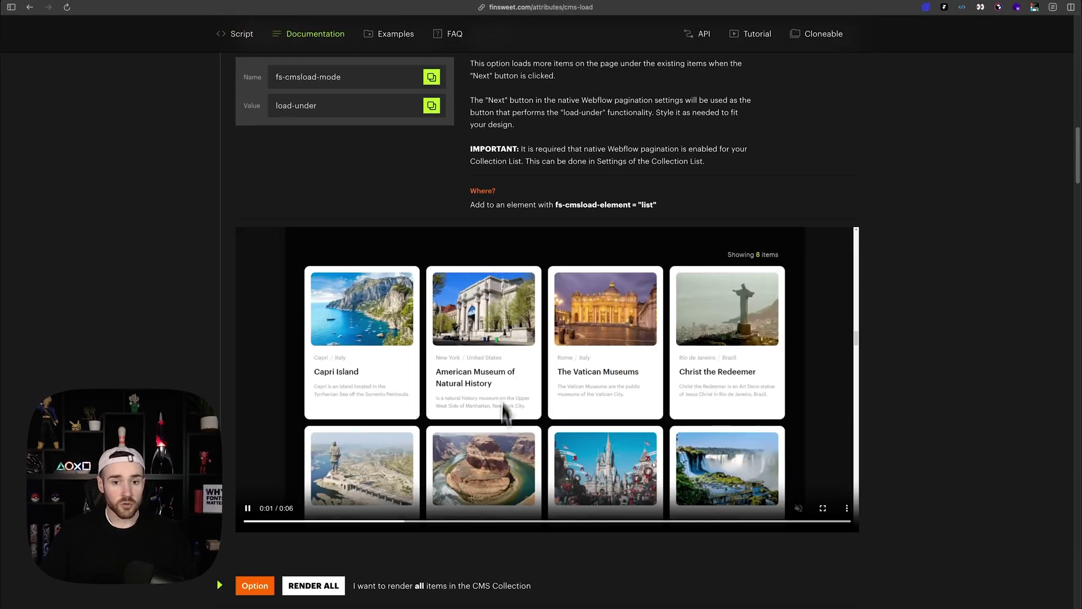
scroll(491, 278, up, 3)
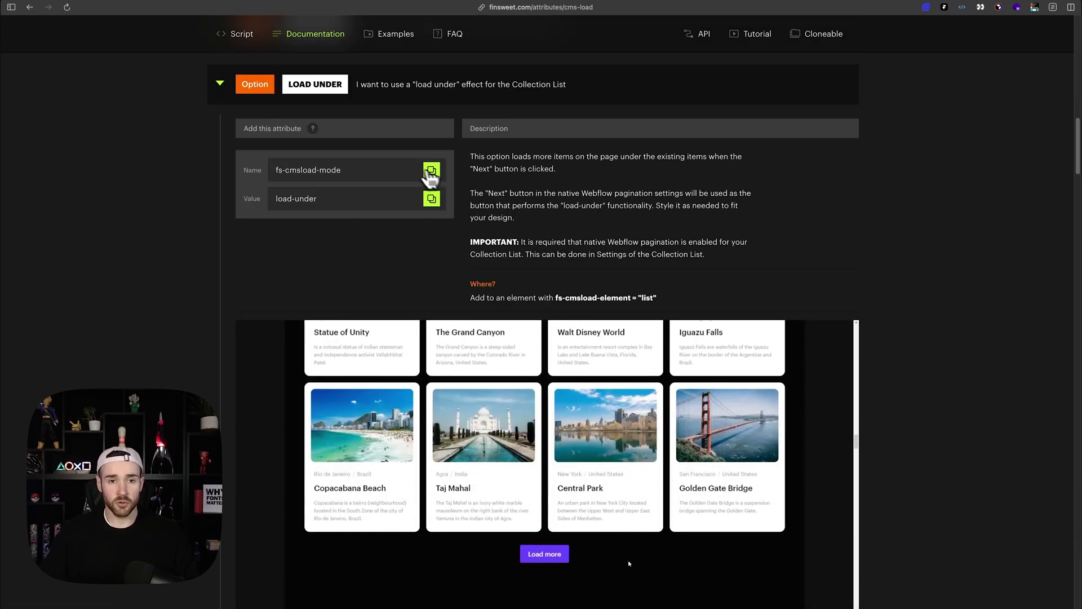
click(17, 153)
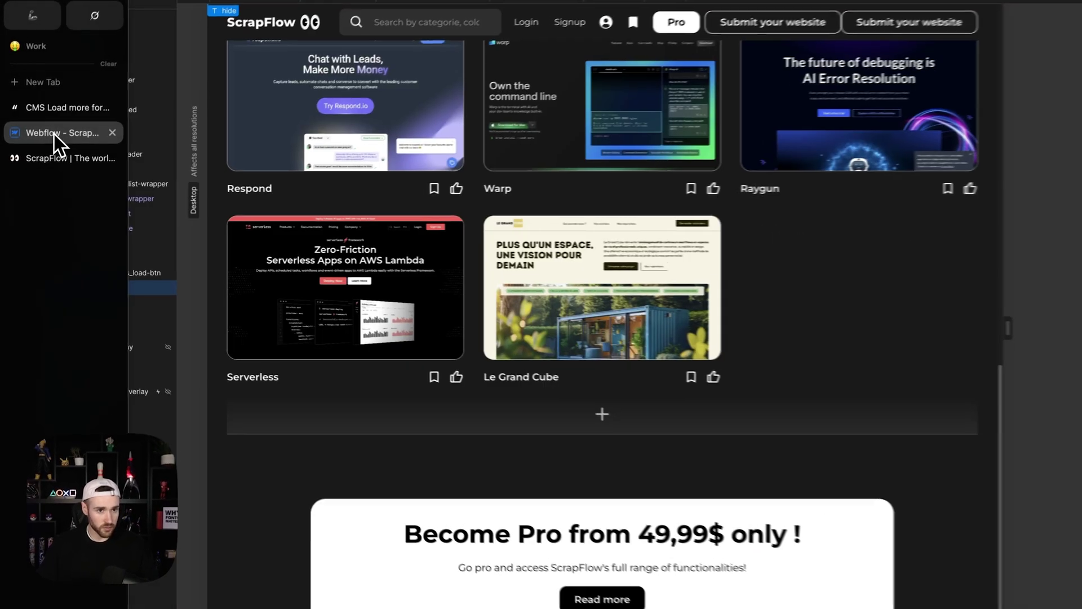
scroll(576, 414, down, 1)
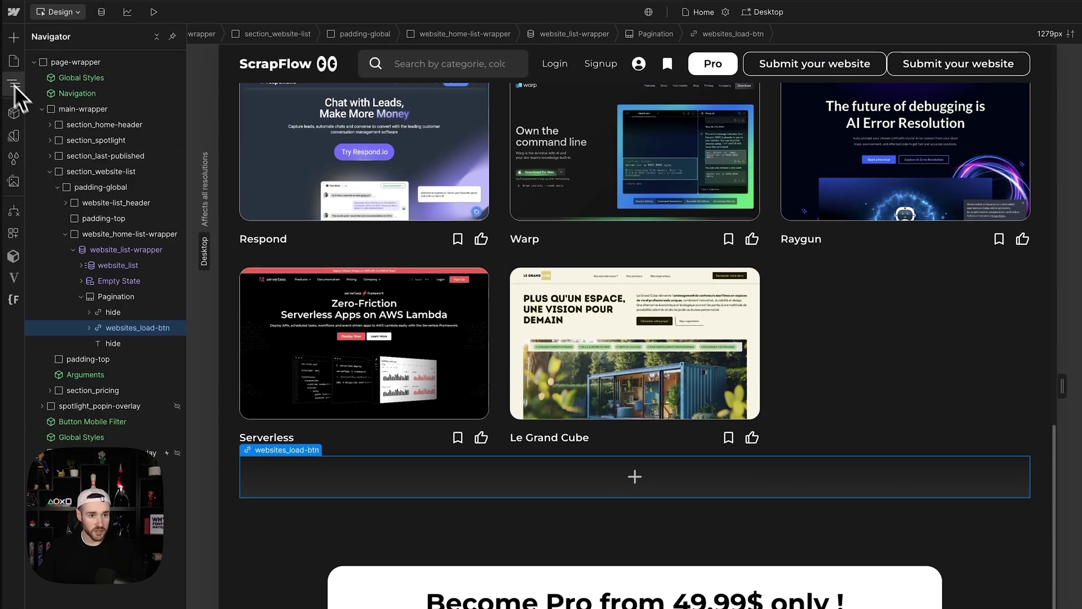
click(99, 242)
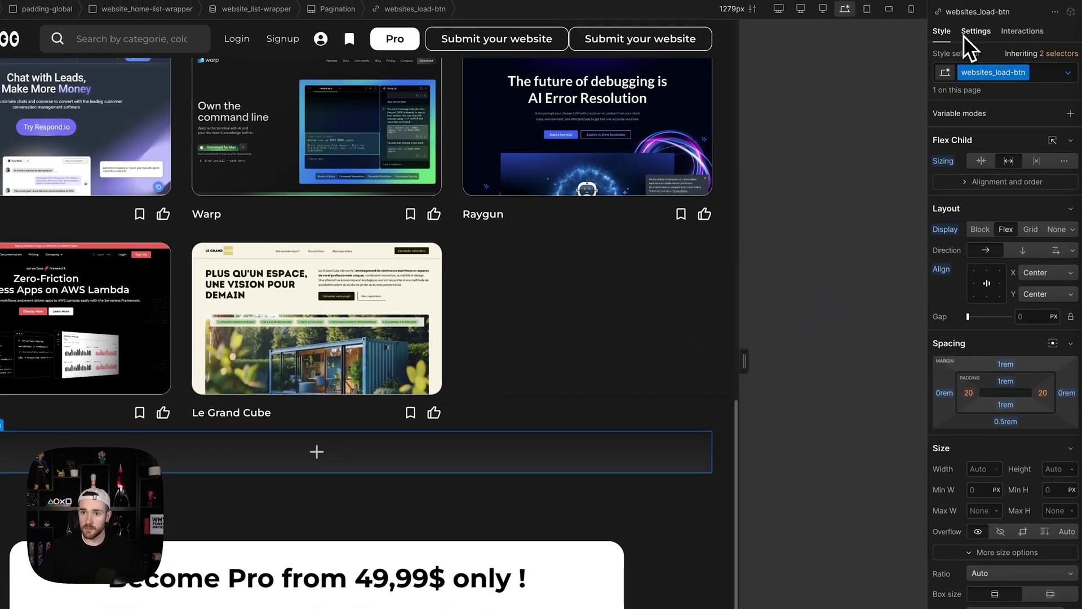
click(1077, 12)
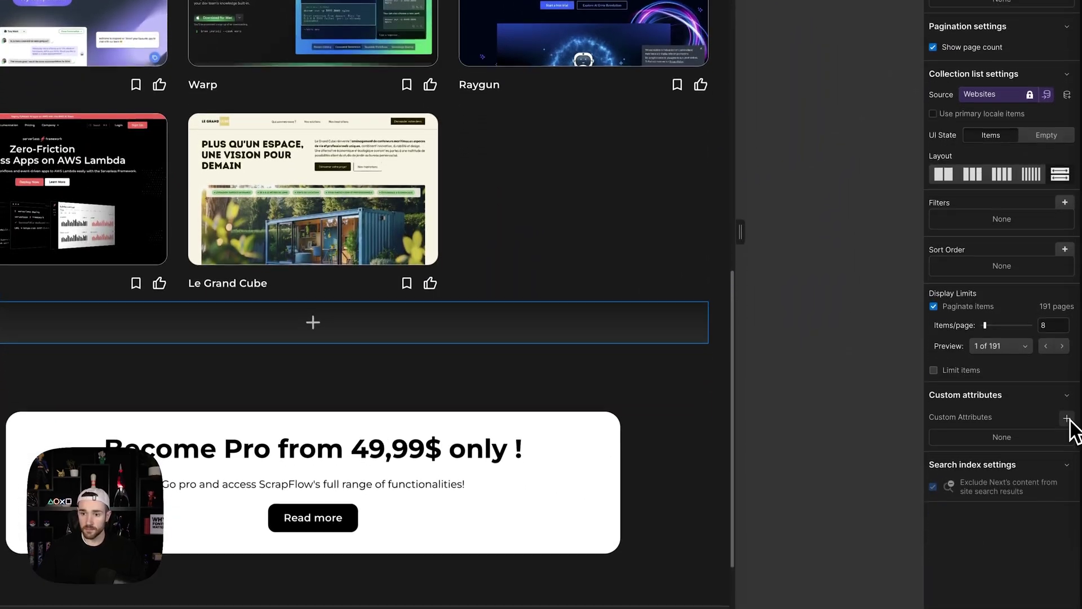
click(1066, 475)
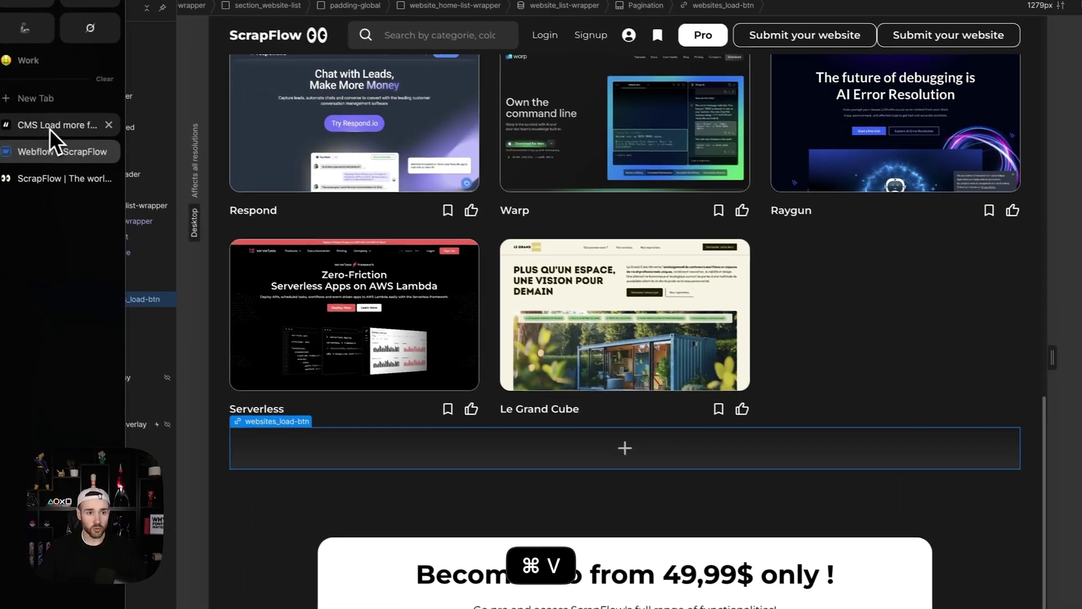
Step: Copy the attribute's value from the CMS Load documentation and set fs-cmsload-mode to load-under in Webflow
click(60, 130)
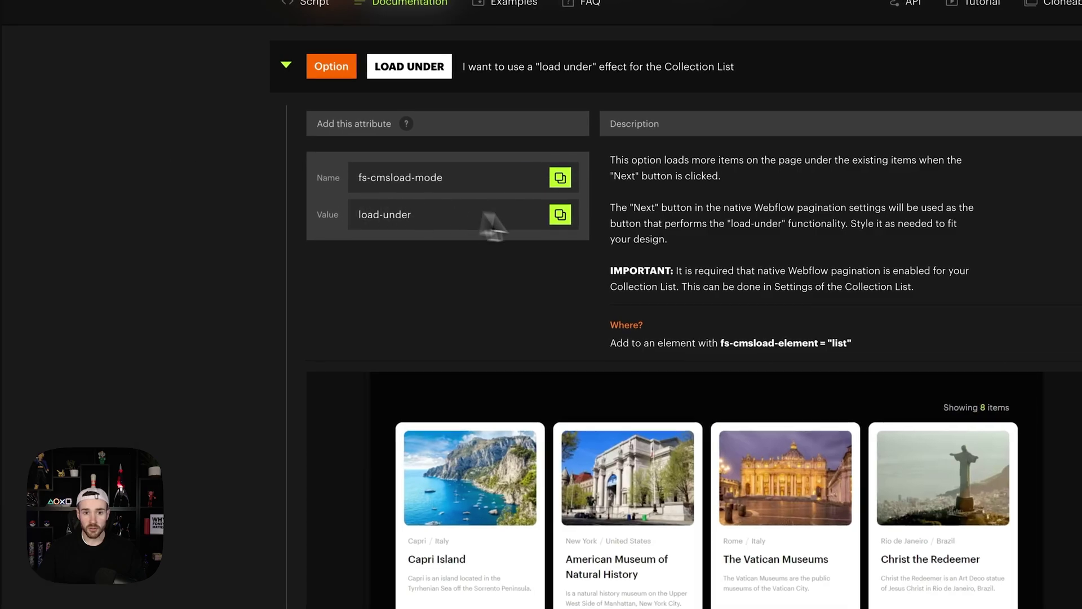
mouse_move(22, 324)
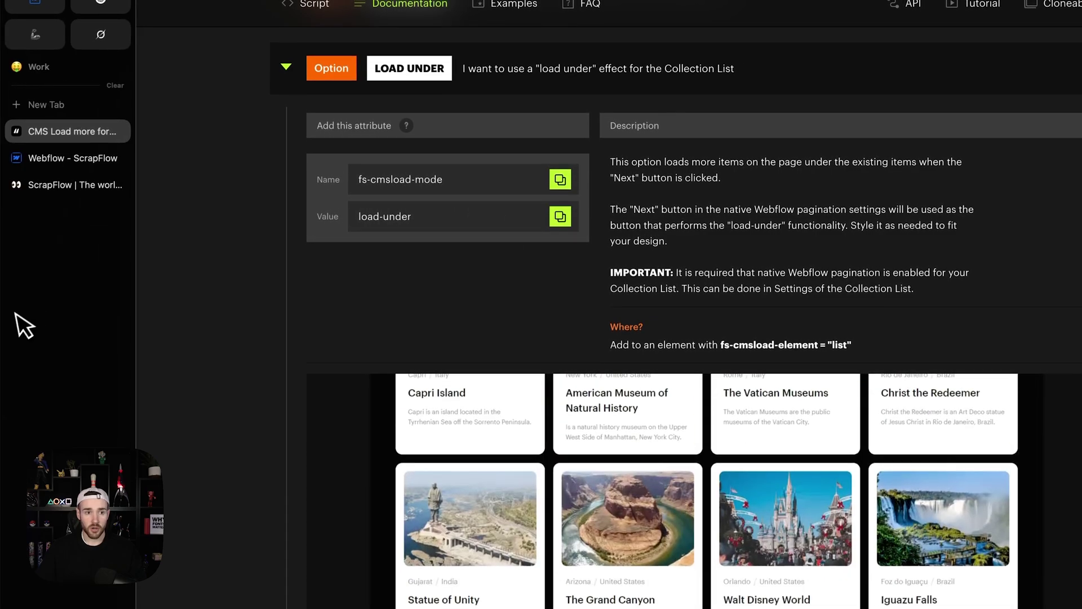
click(70, 171)
click(1013, 486)
text(load-under)
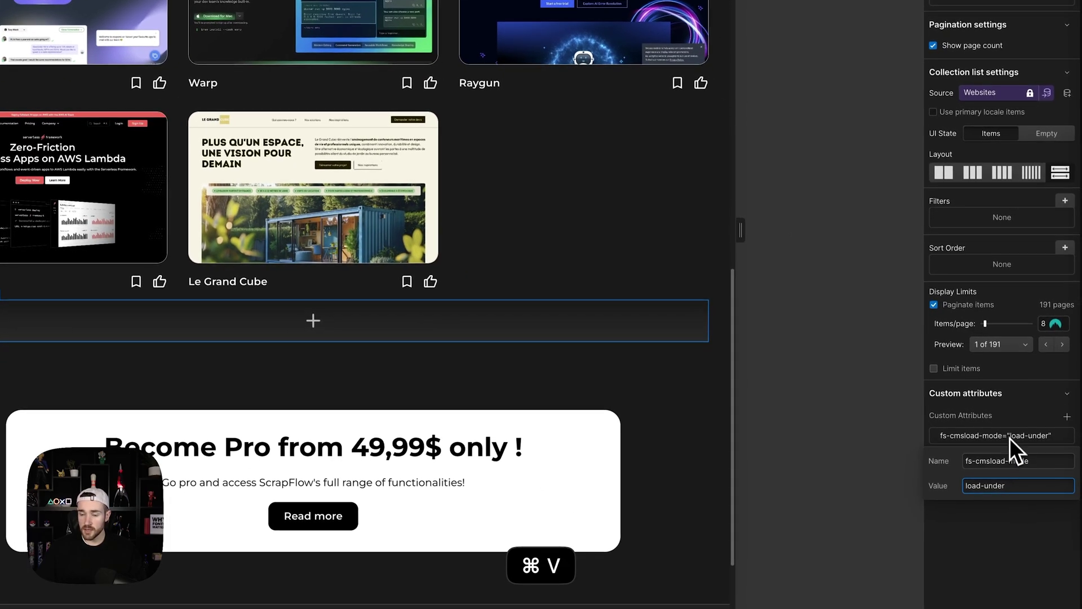
click(1009, 433)
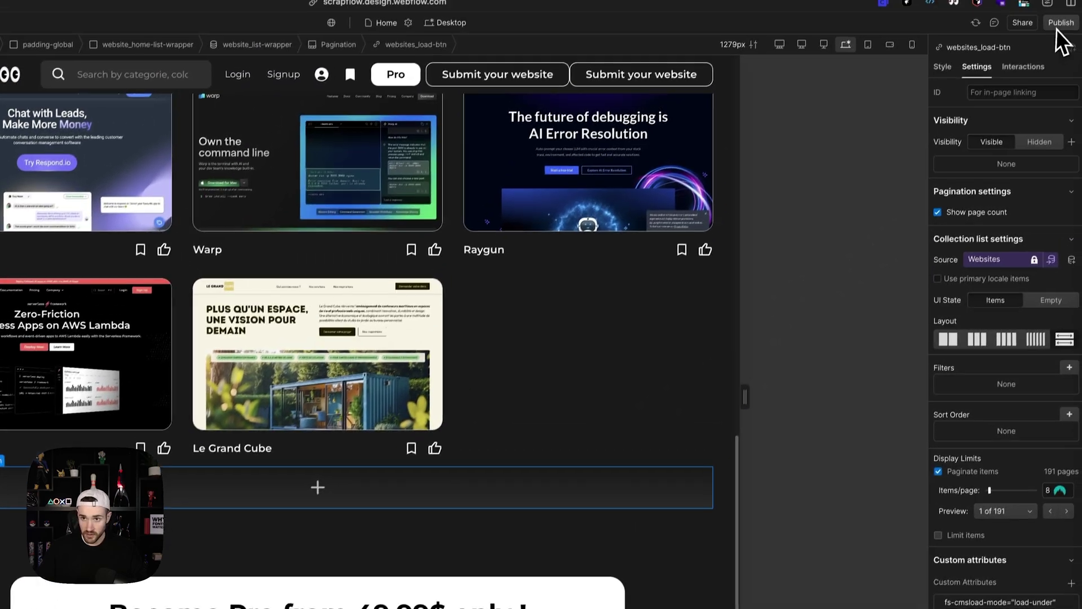
Step: Publish the site to the staging and production domains and open the scrapflow.webflow.io staging site
click(1056, 29)
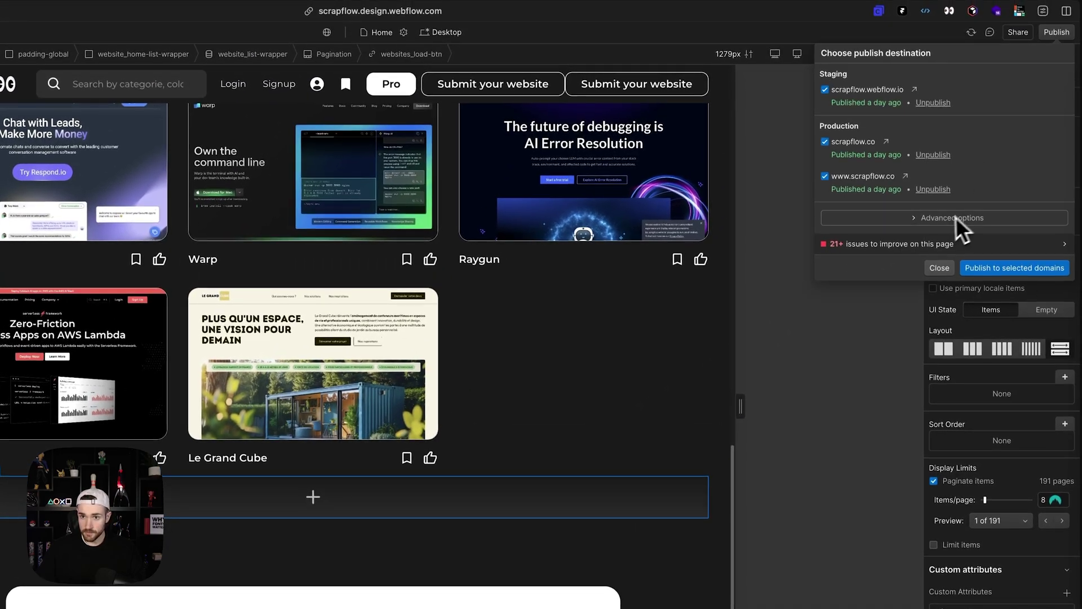
click(980, 269)
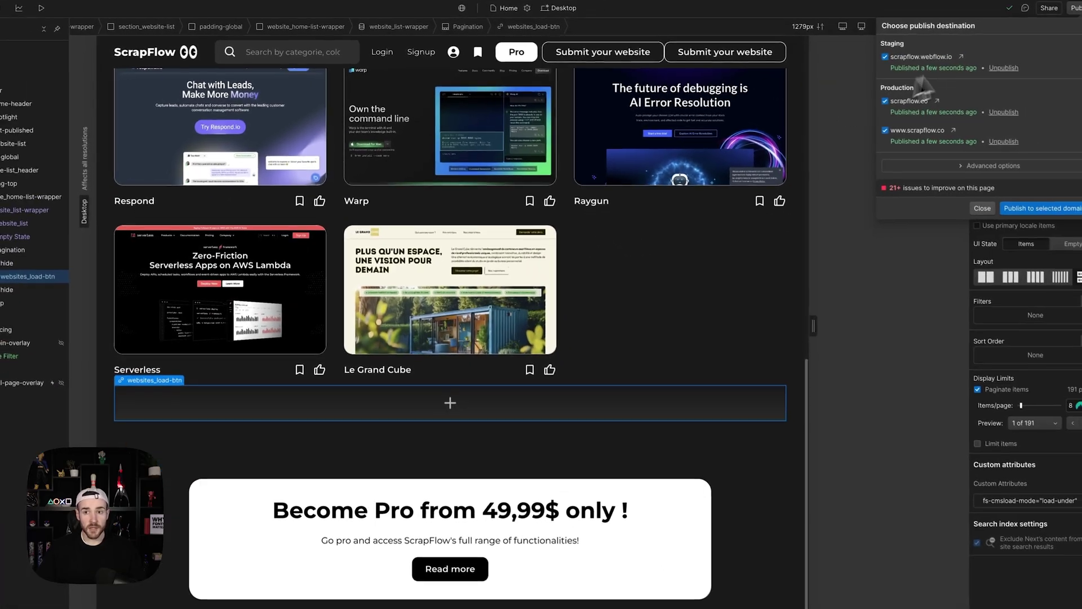
click(960, 57)
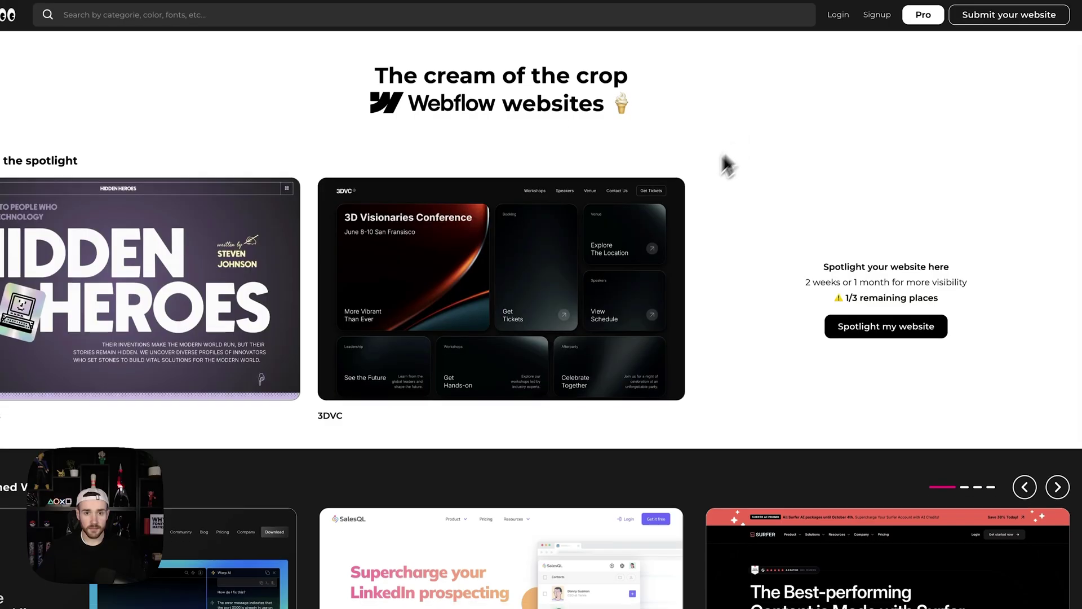
Step: Test the load-more button repeatedly under the website list on the published ScrapFlow home page
scroll(666, 248, down, 10)
click(501, 300)
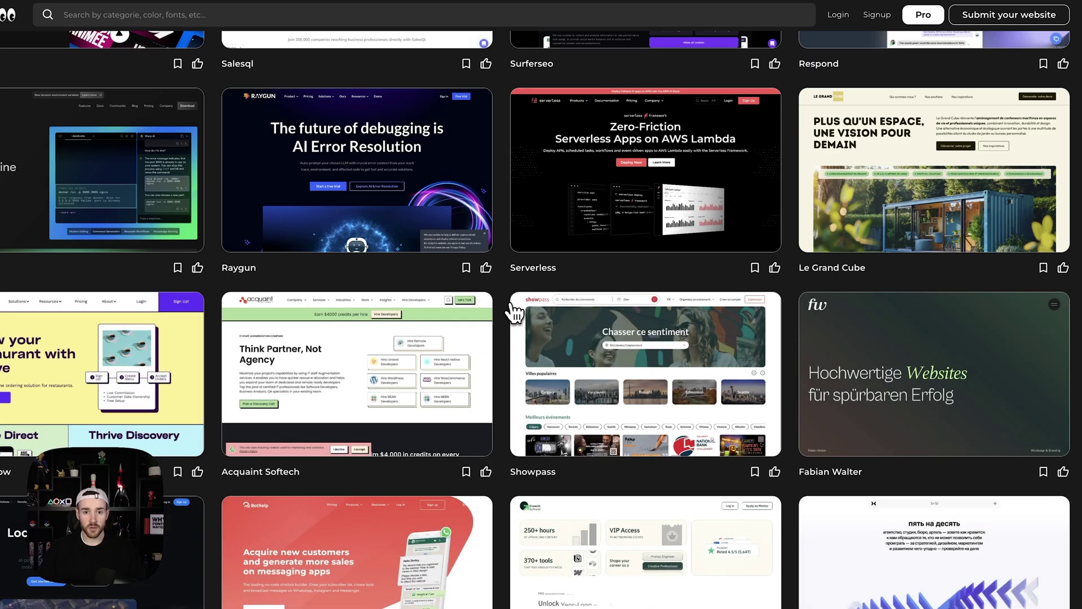
scroll(507, 318, down, 7)
click(502, 333)
scroll(496, 372, down, 5)
click(501, 426)
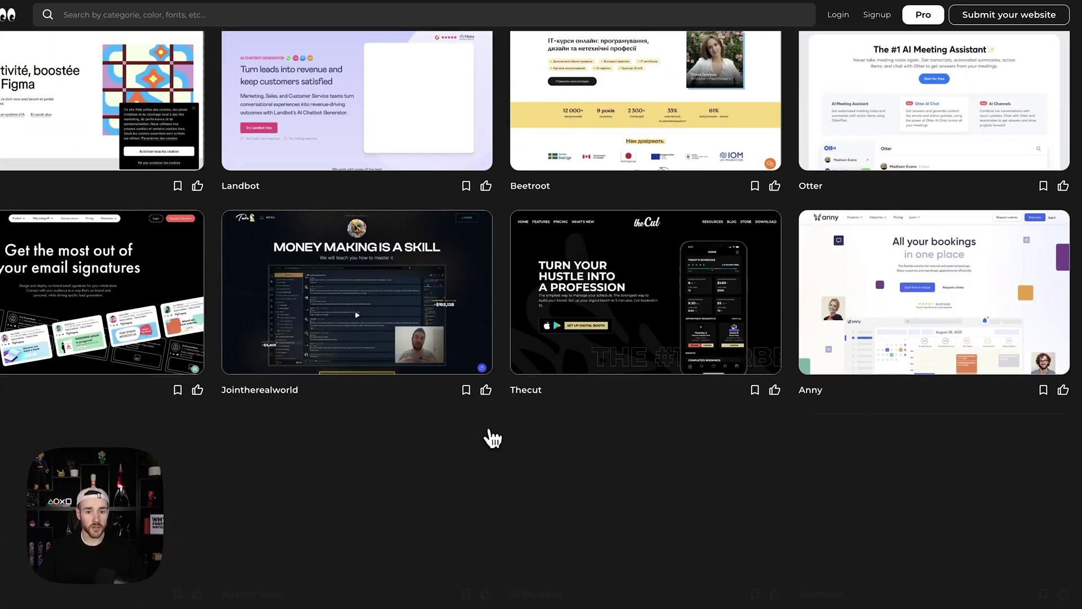
scroll(620, 324, down, 5)
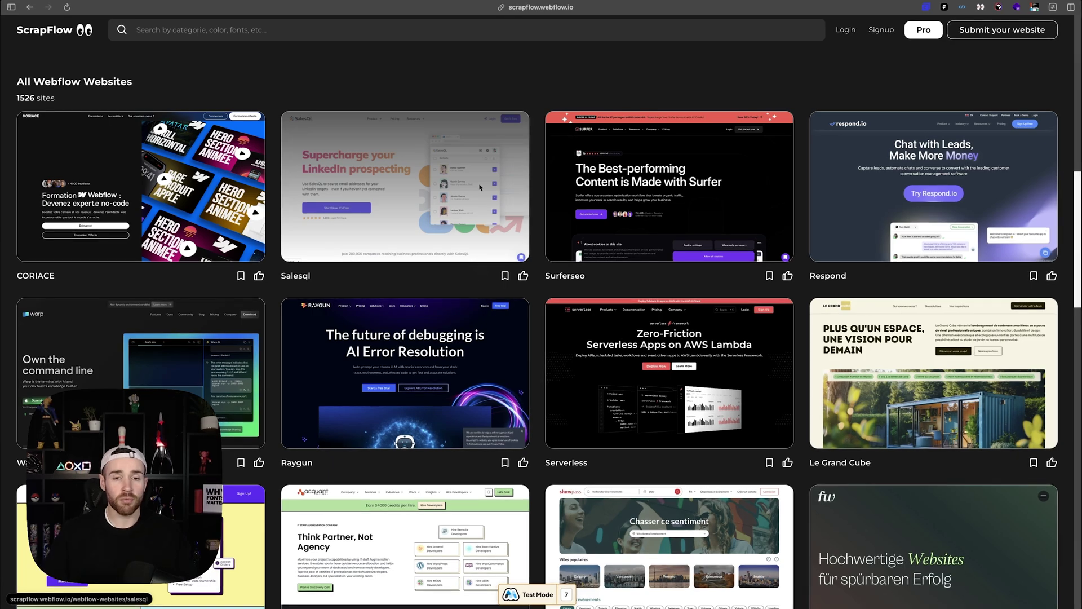
Step: Return to the CMS Load documentation, dismiss the feedback survey, and briefly expand and collapse the LOADER attribute
mouse_move(28, 260)
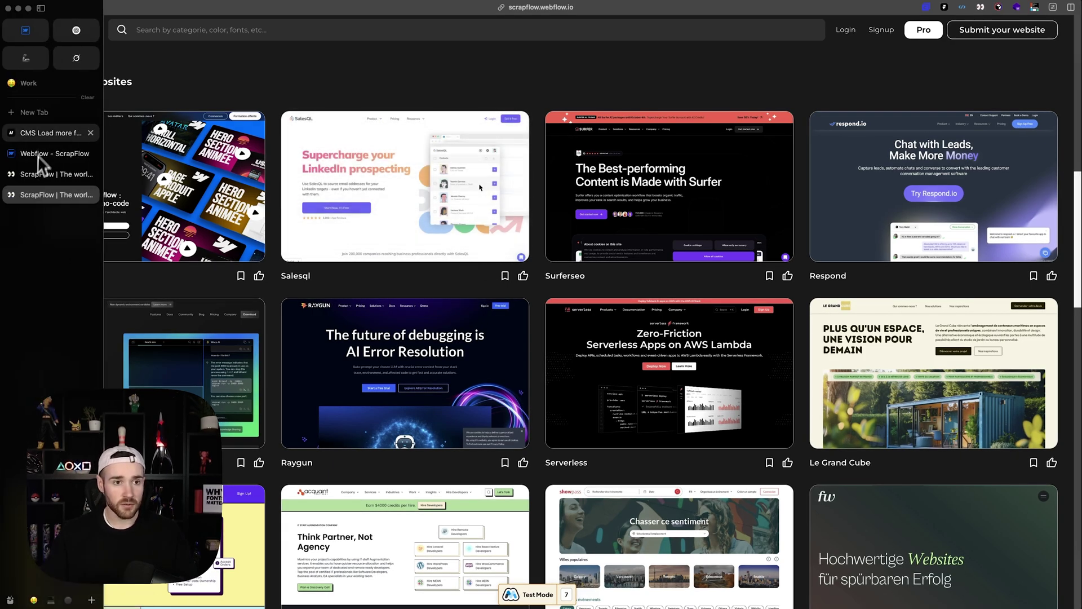
click(44, 134)
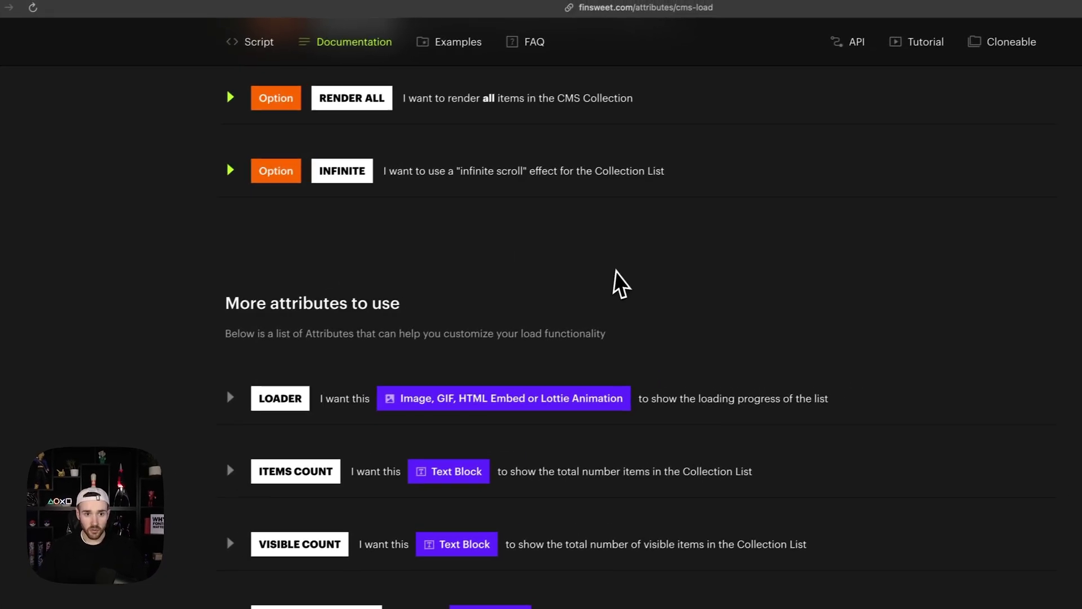
scroll(614, 283, down, 5)
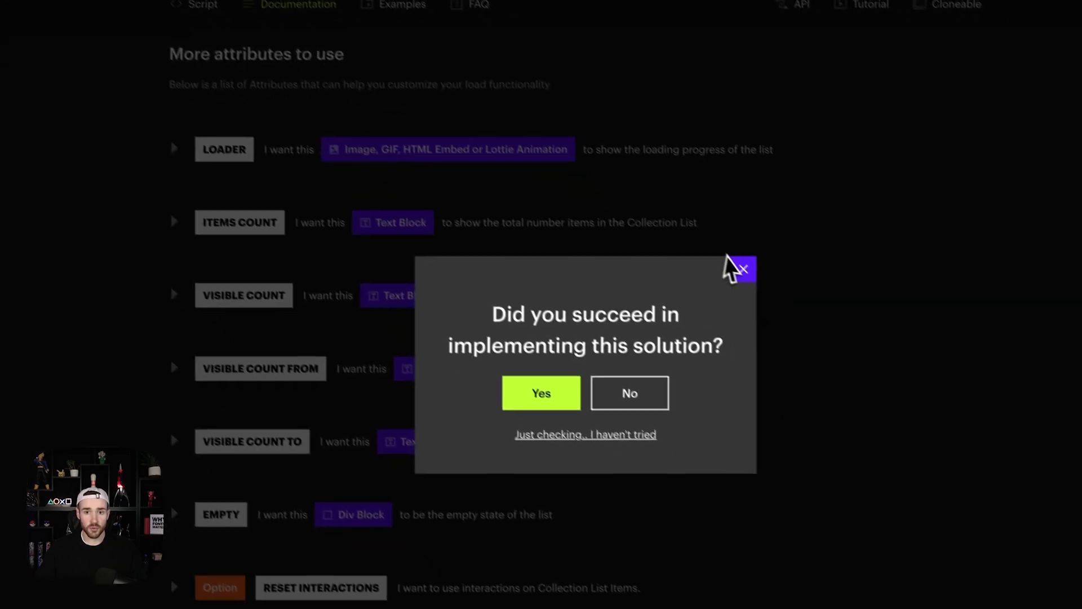
click(784, 310)
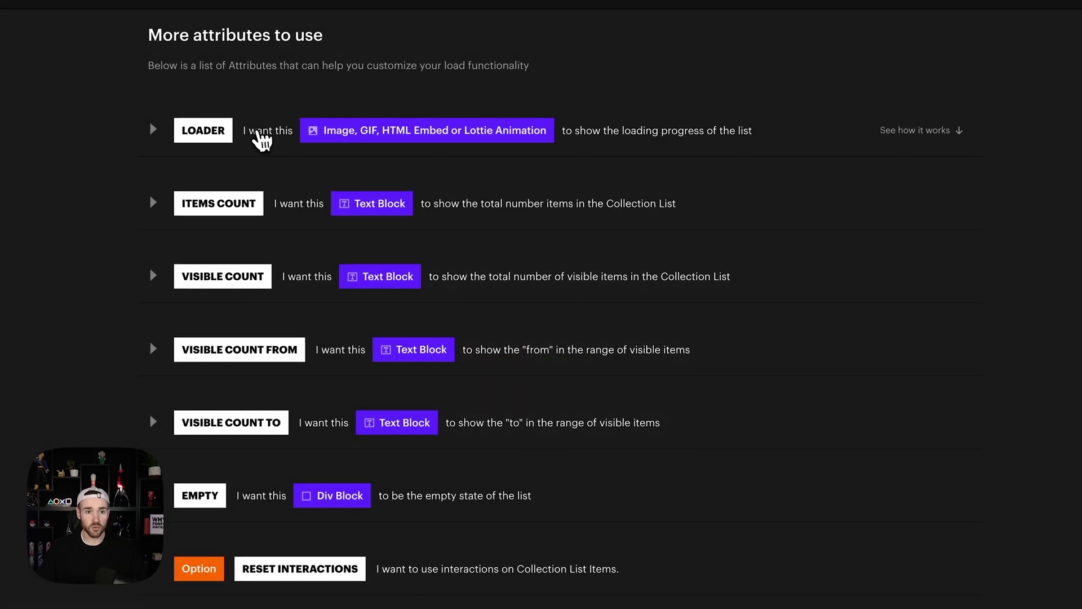
click(261, 136)
click(260, 139)
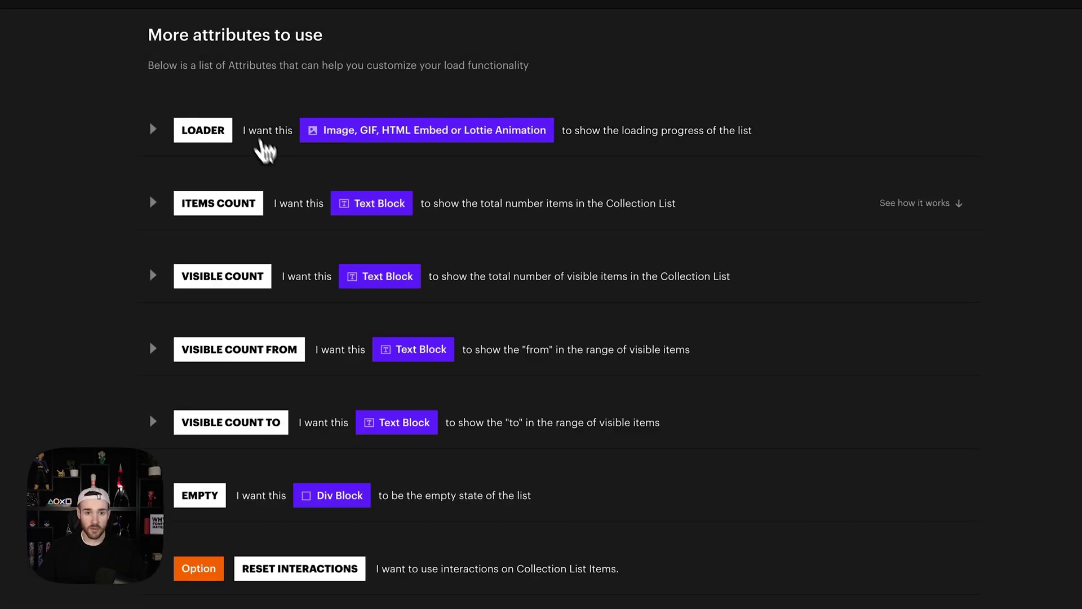
Step: Review the ITEMS COUNT attribute, collapse it, and look over the remaining additional CMS Load attributes
click(290, 220)
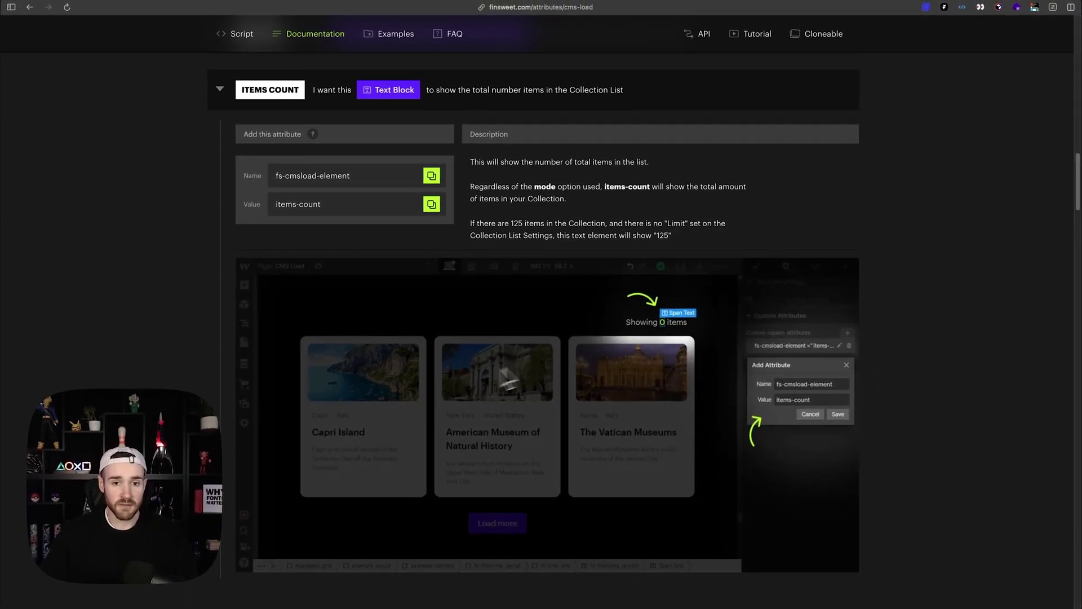
click(383, 106)
scroll(427, 279, down, 4)
scroll(447, 362, up, 12)
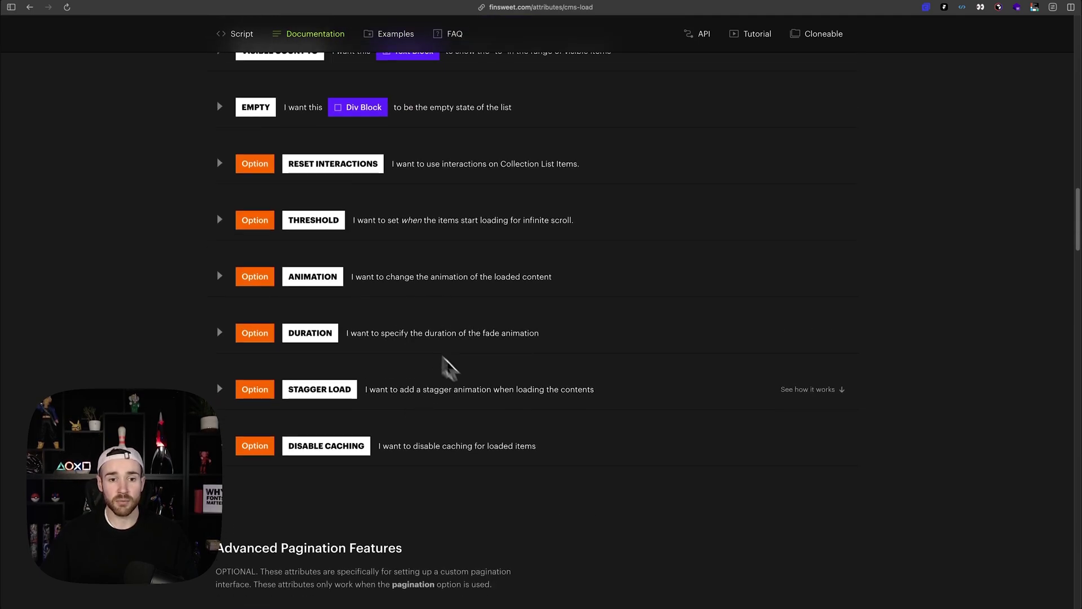